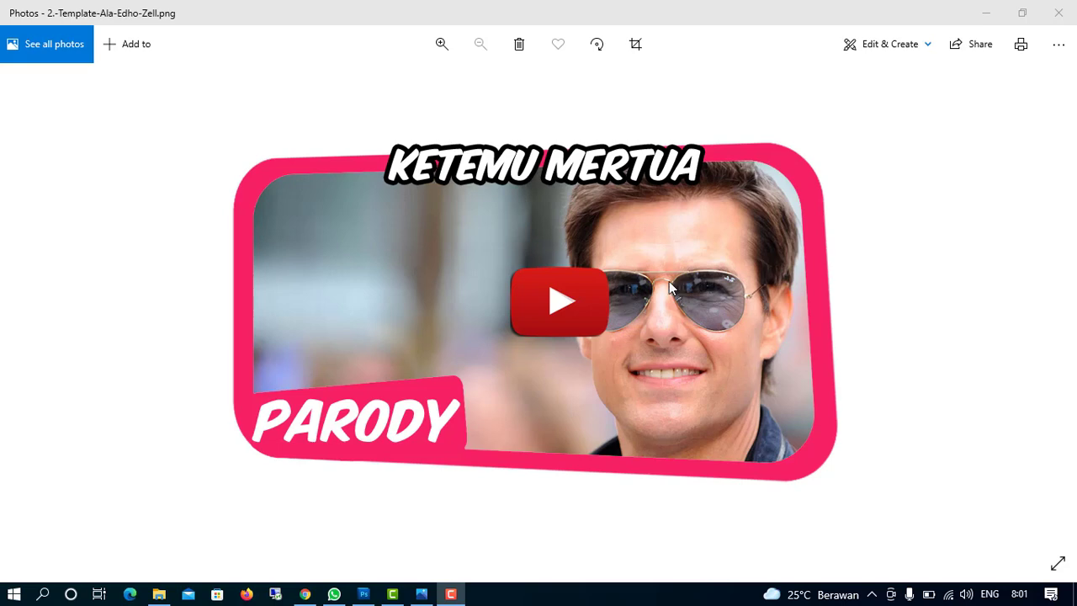
Look through the template folders in 1. Template Cover Video in File Explorer and view the Edho Zell sample thumbnail in Photos
click(363, 594)
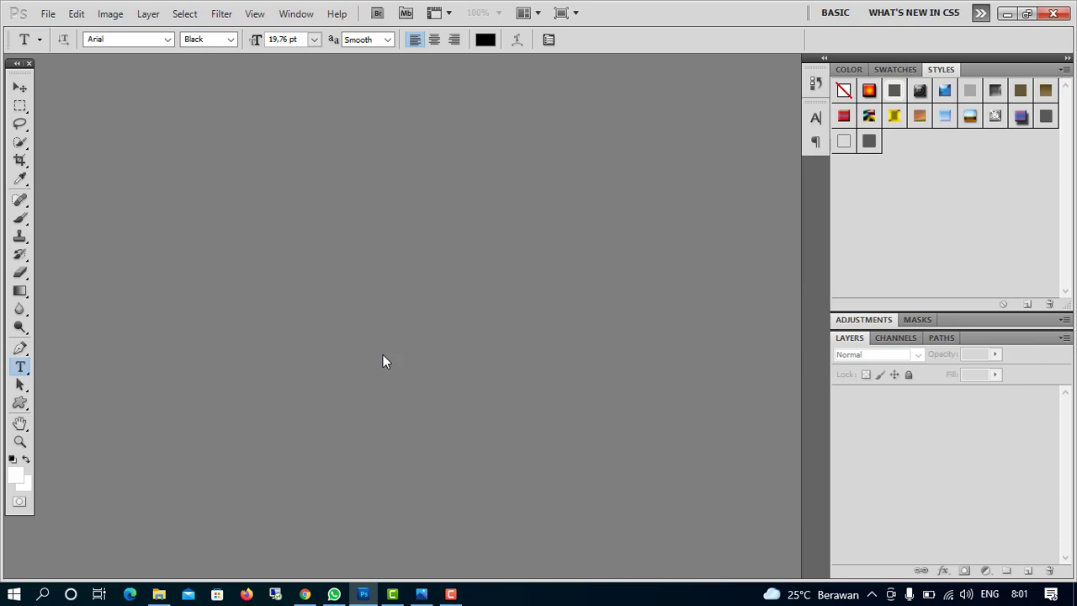
click(159, 594)
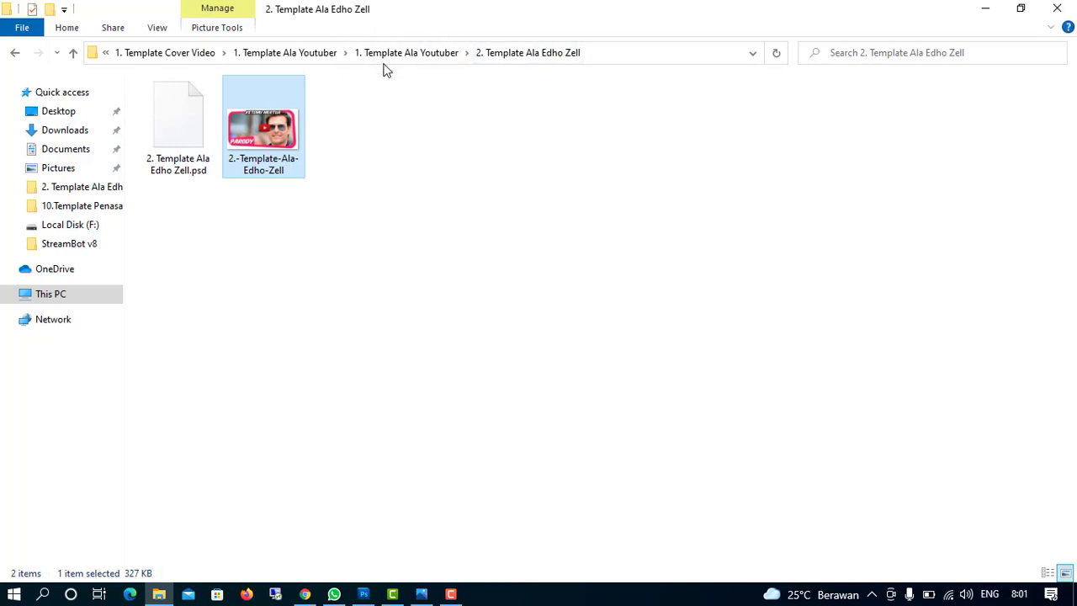
click(174, 53)
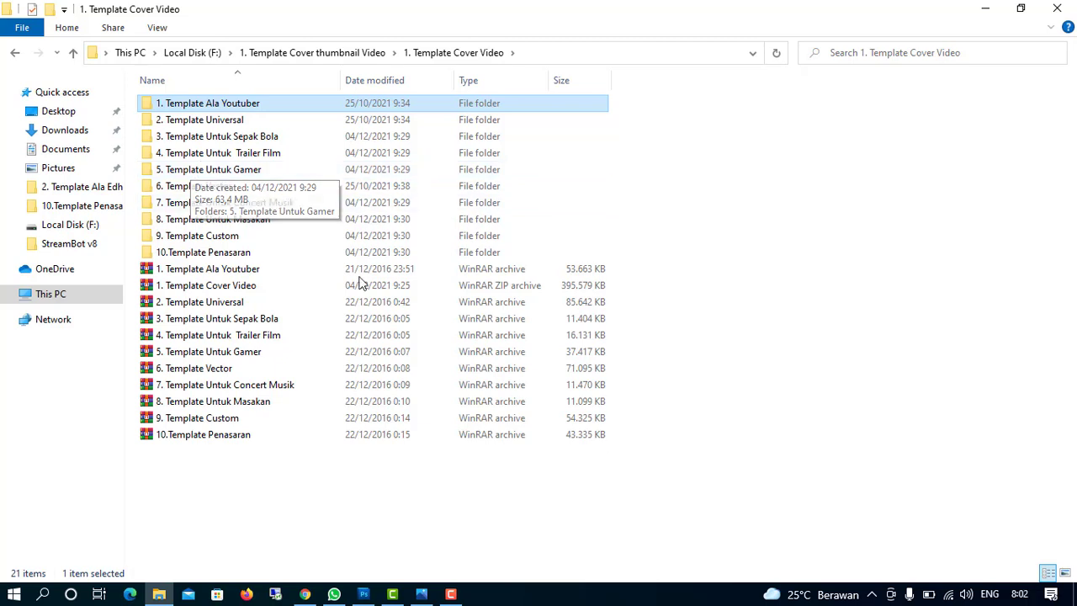
mouse_move(441, 595)
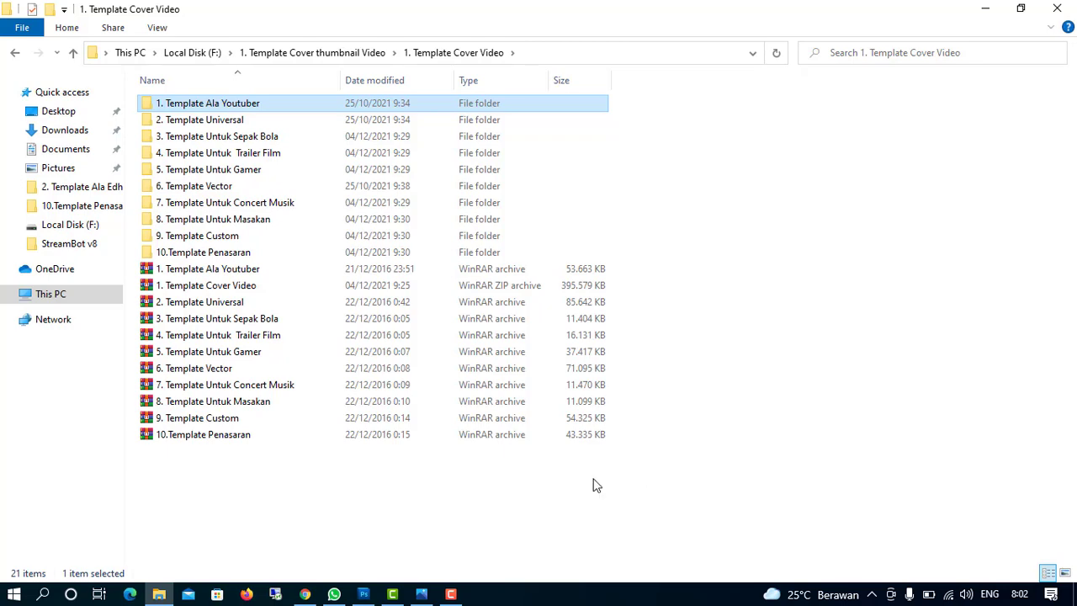
click(425, 595)
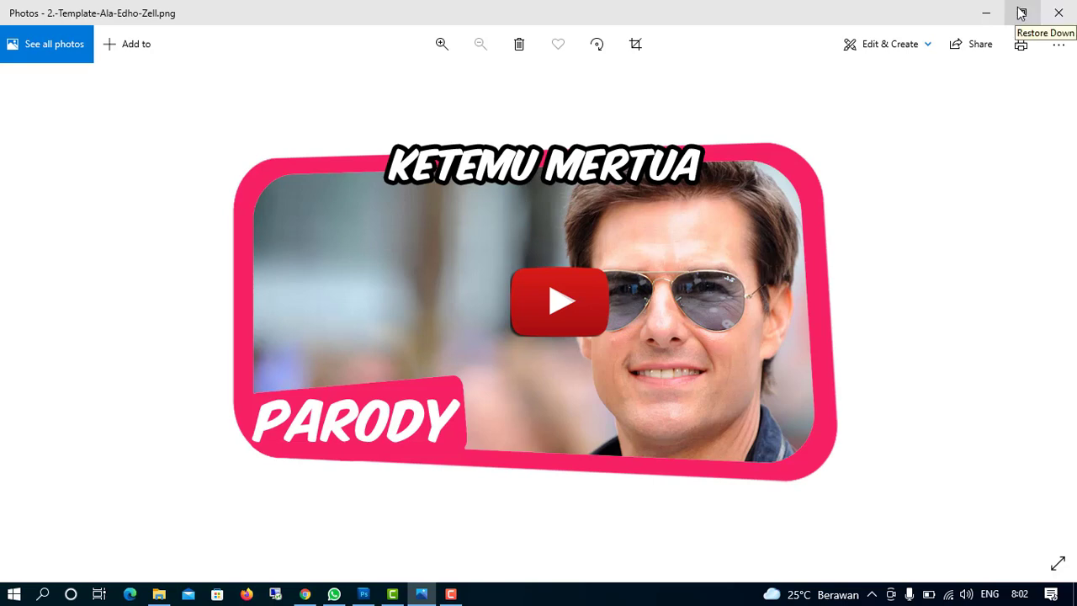
click(986, 12)
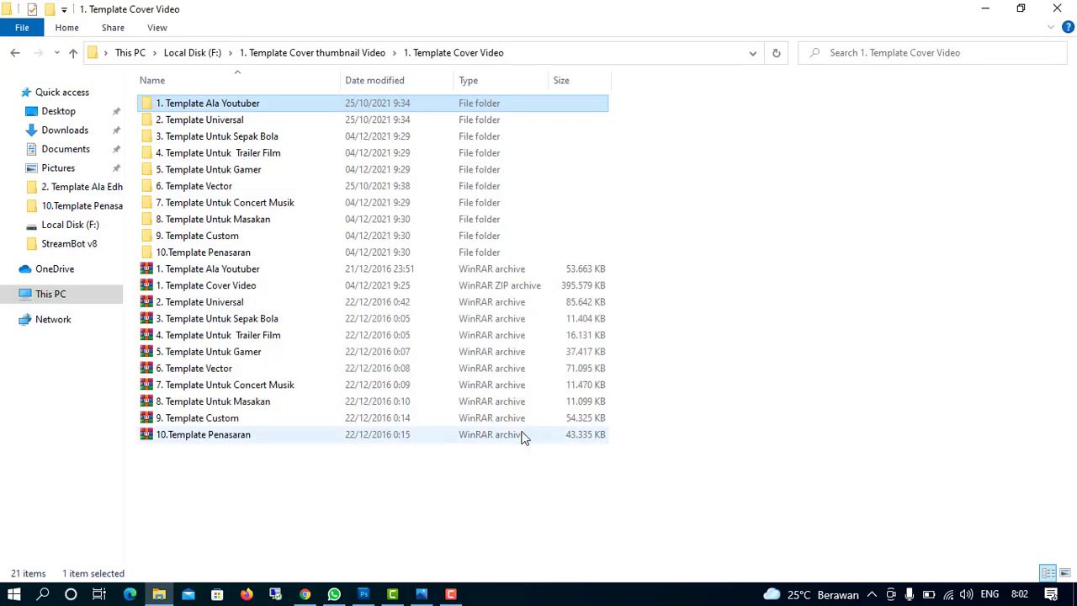
Switch to Photoshop, start opening a file and browse to Local Disk (F:)
click(364, 595)
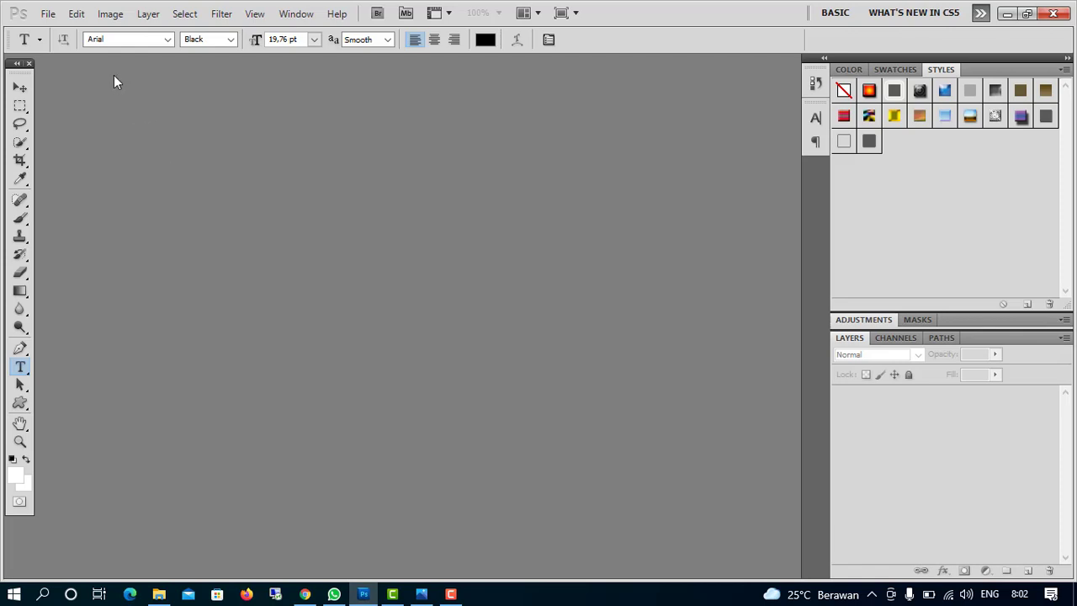
click(49, 13)
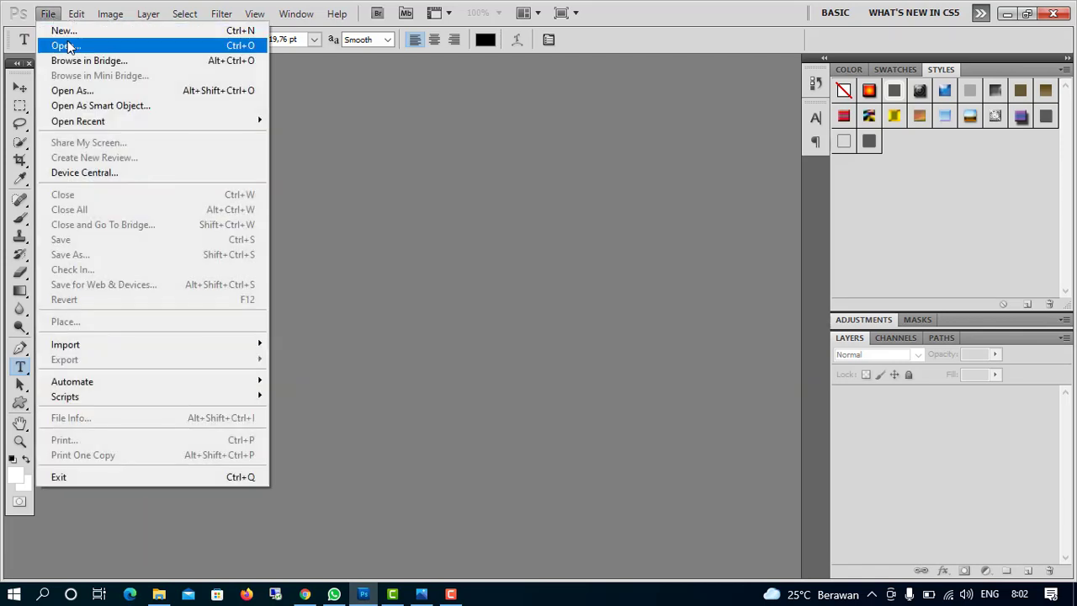
click(71, 47)
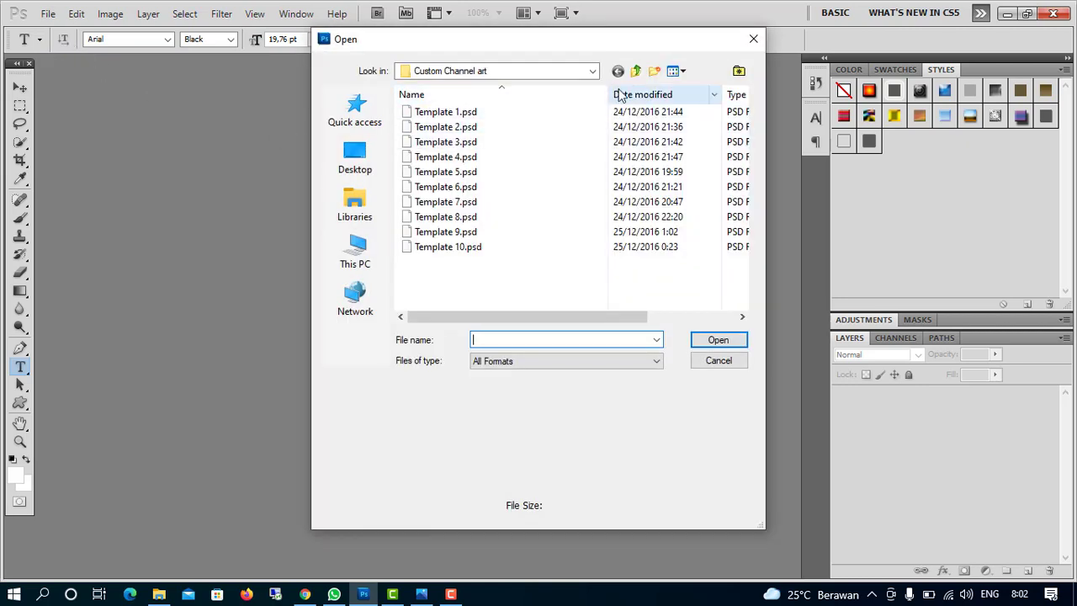
drag(626, 49, 583, 58)
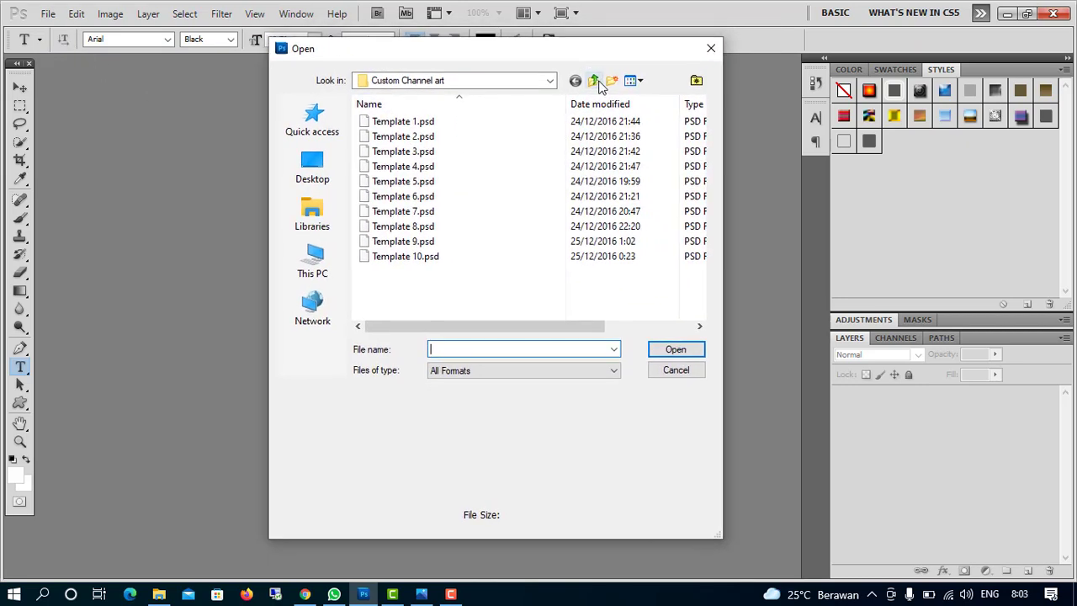
click(594, 79)
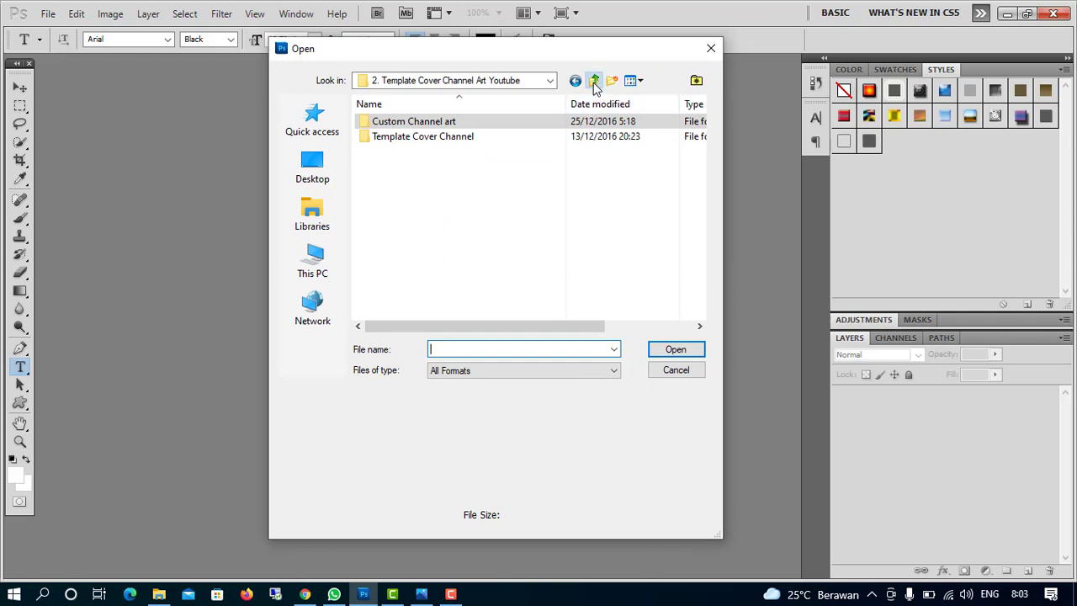
click(594, 80)
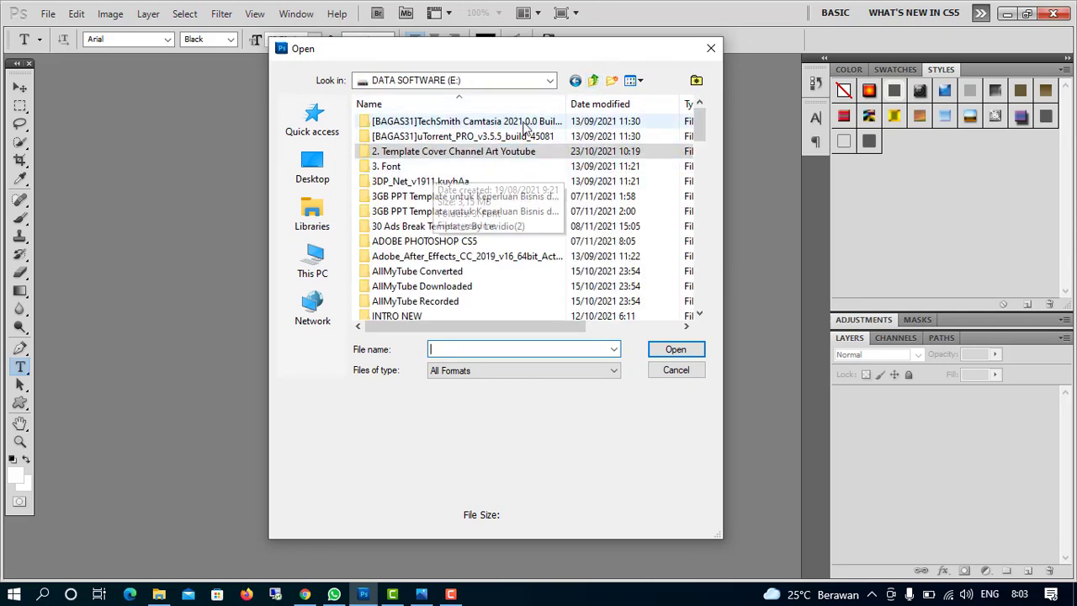
click(593, 81)
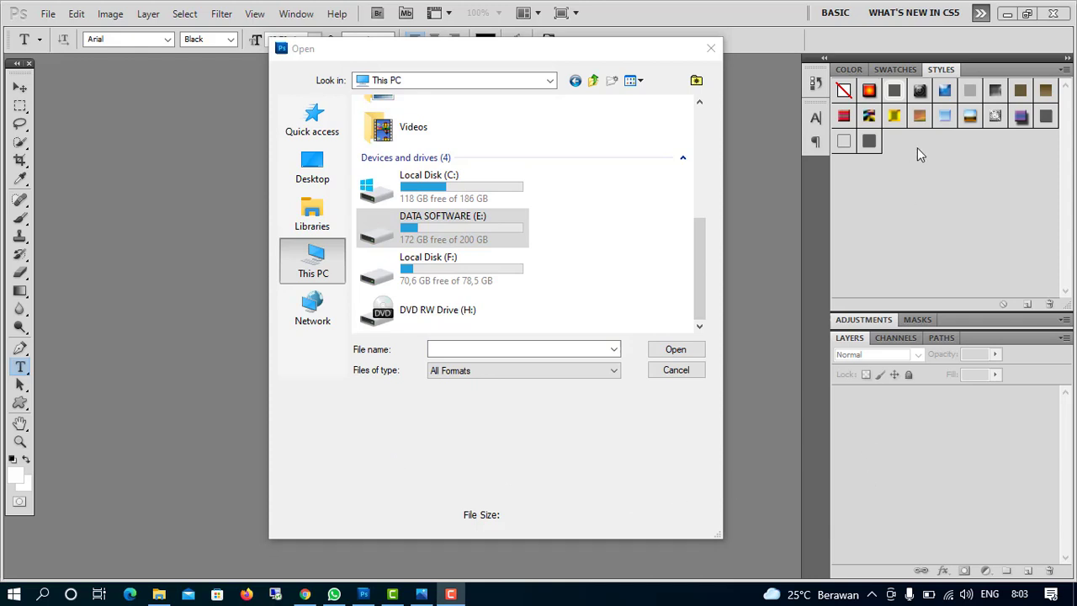
double_click(429, 265)
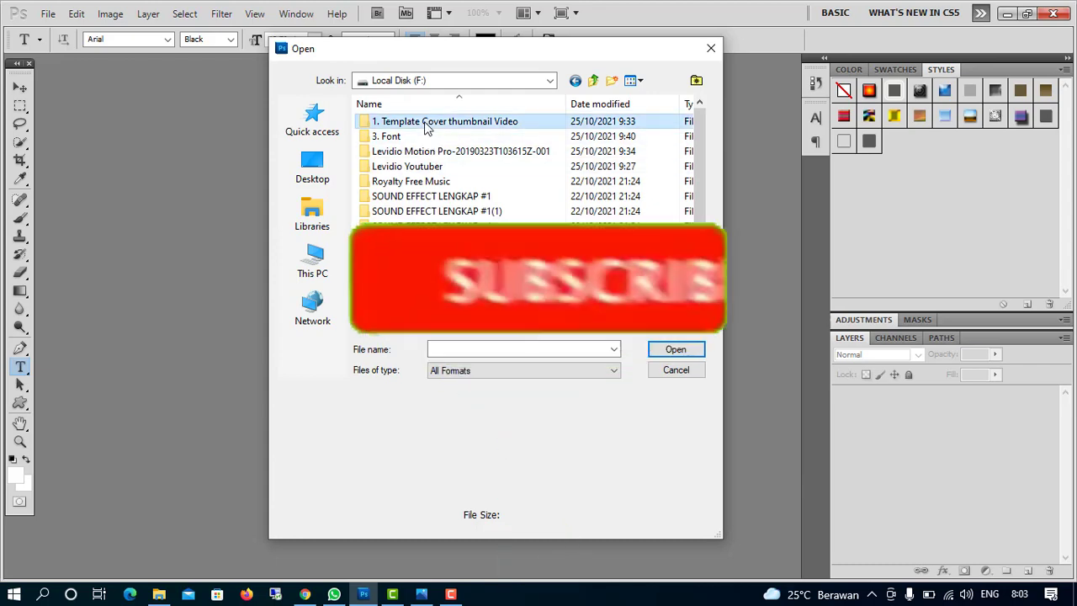
Browse through 1. Template Cover thumbnail Video, 1. Template Cover Video and the nested 1. Template Ala Youtuber folders to 1. Template Ala Chandra Liow
double_click(425, 122)
double_click(426, 123)
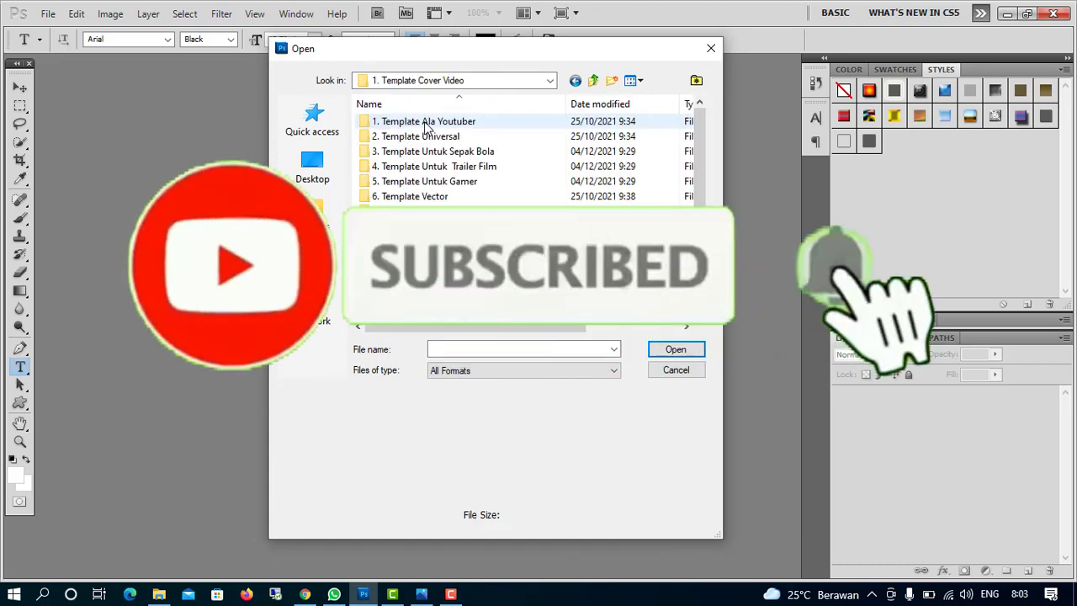
double_click(426, 123)
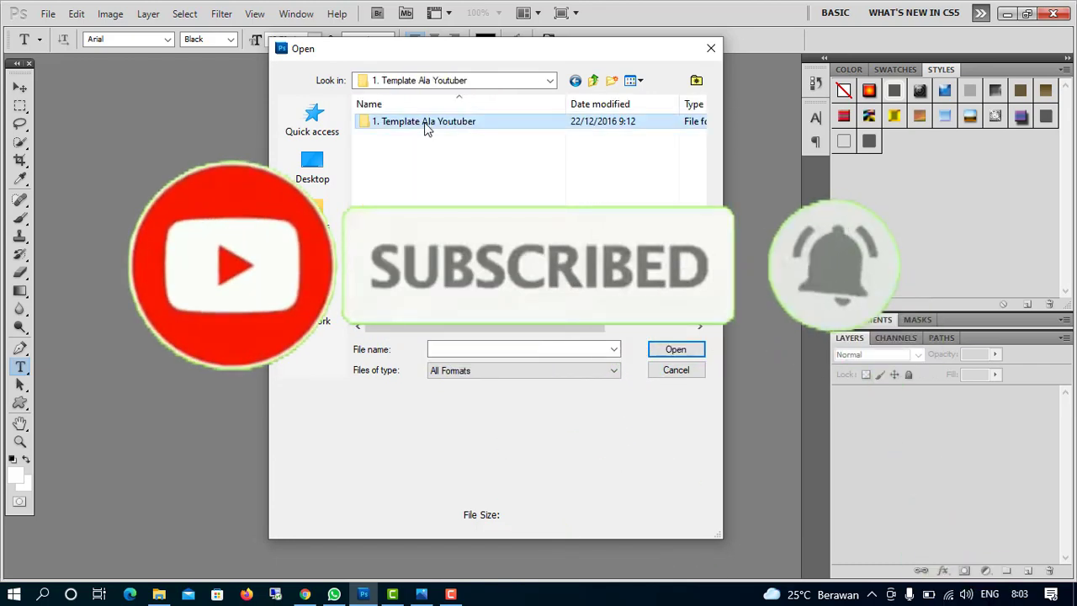
double_click(426, 123)
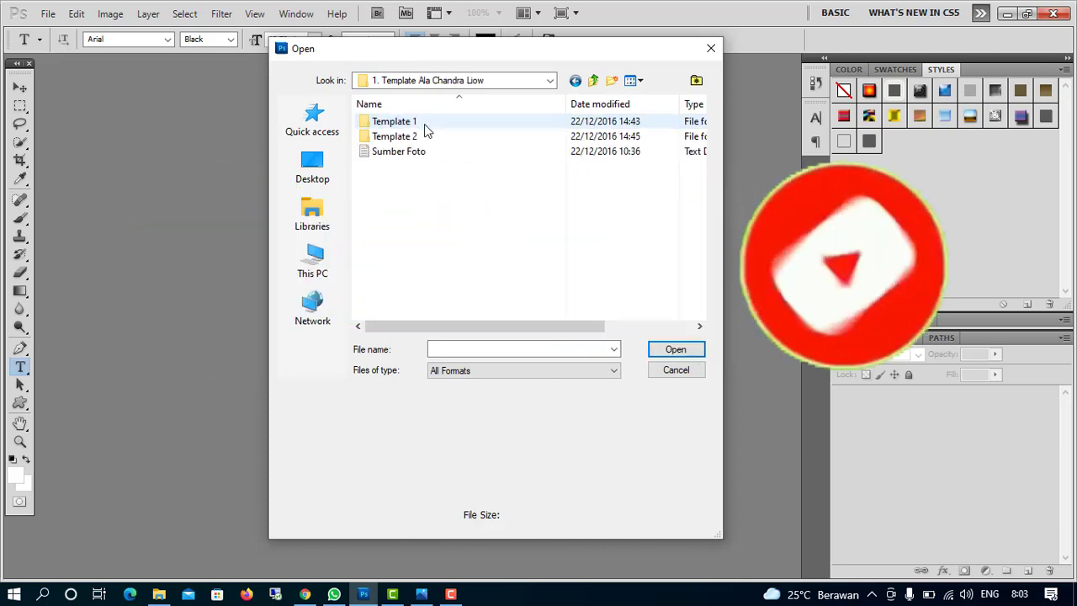
Preview the Chandra Liow PSD files in the Template 1 and Template 2 folders
double_click(438, 123)
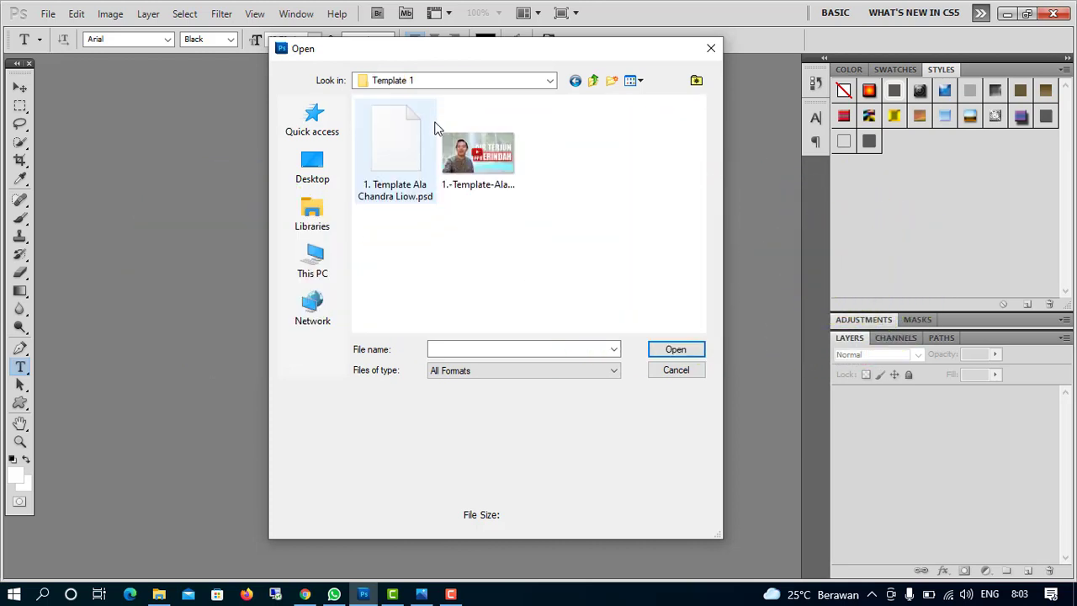
click(410, 160)
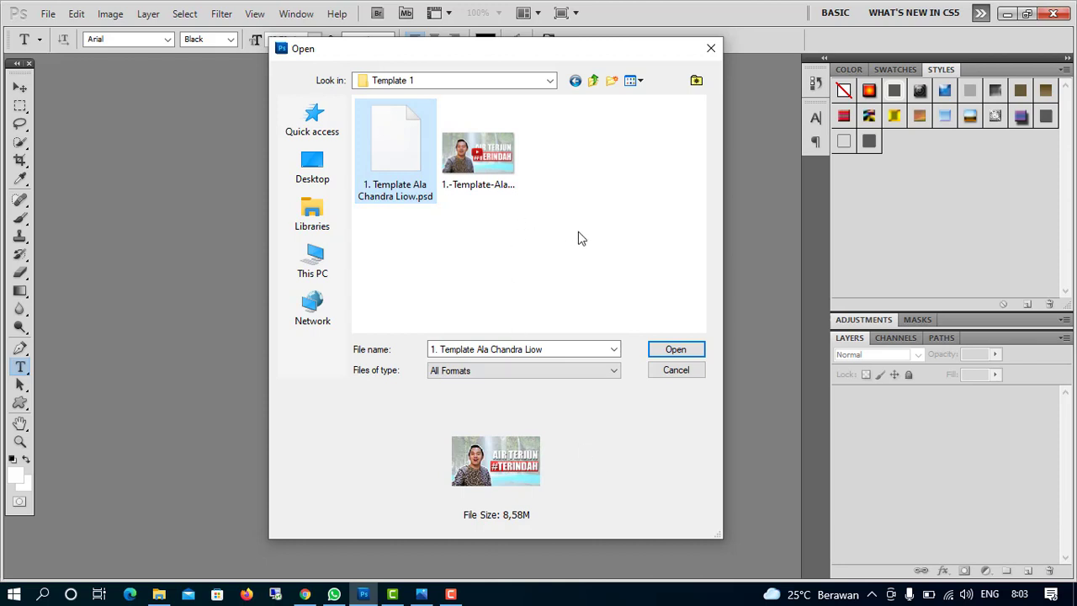
click(593, 82)
double_click(436, 141)
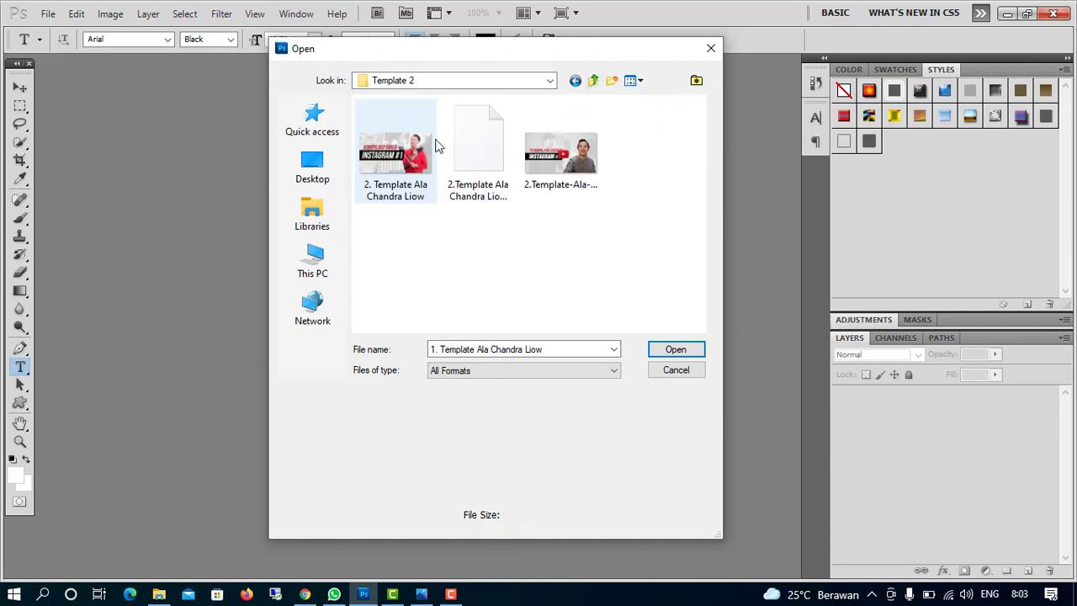
click(488, 165)
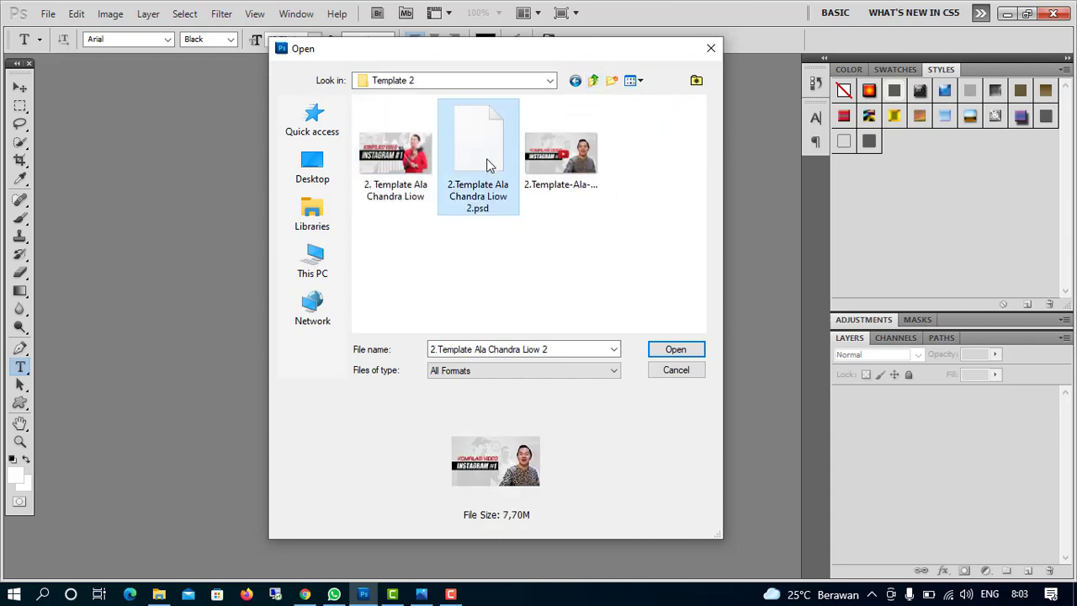
Open 2. Template Ala Edho Zell.psd from the 2. Template Ala Edho Zell folder
click(594, 81)
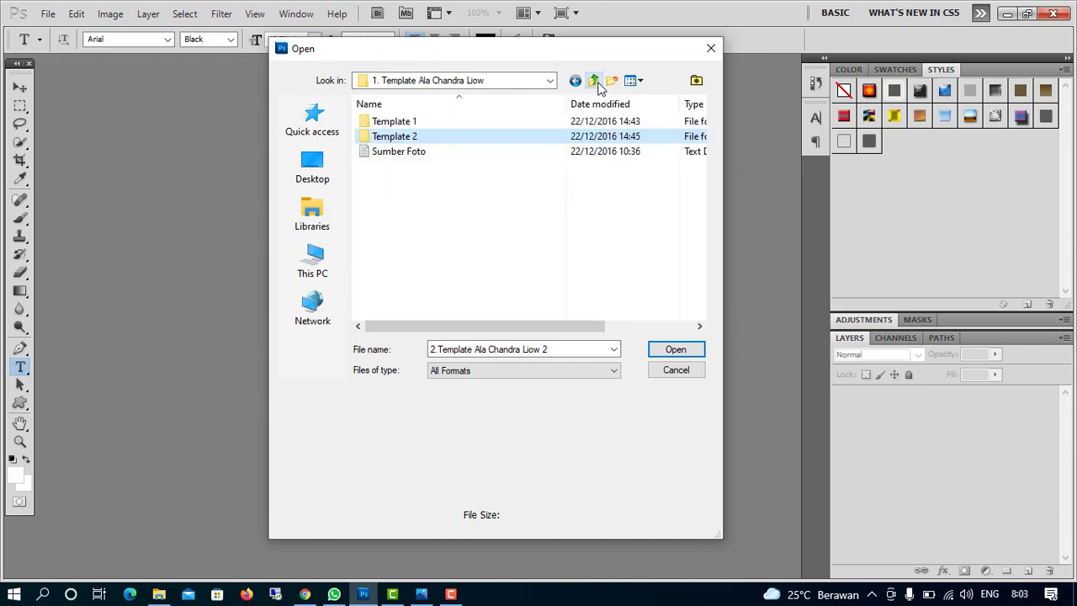
click(594, 81)
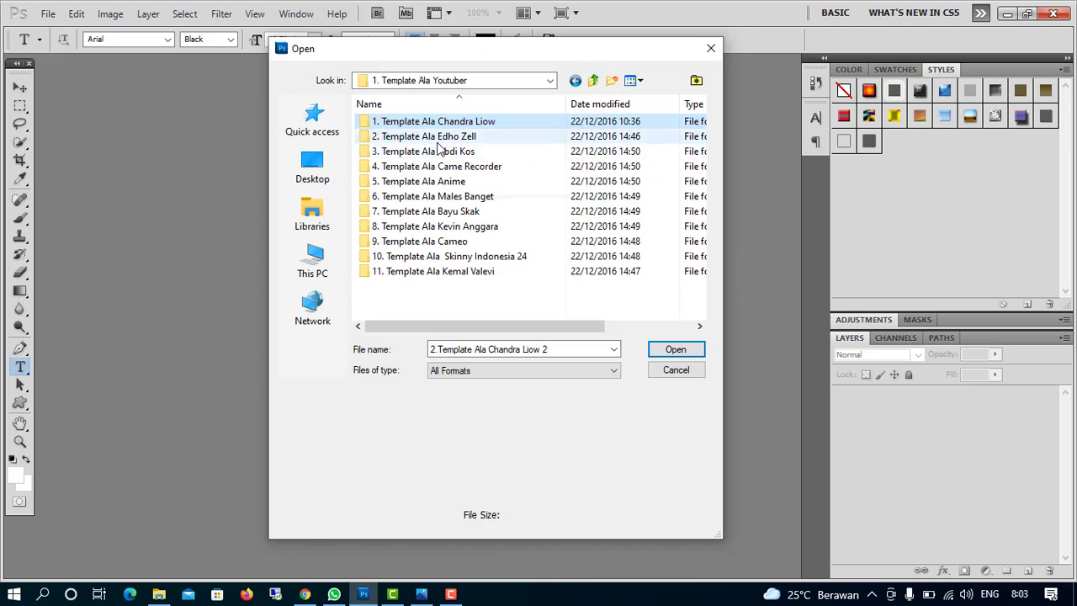
double_click(437, 143)
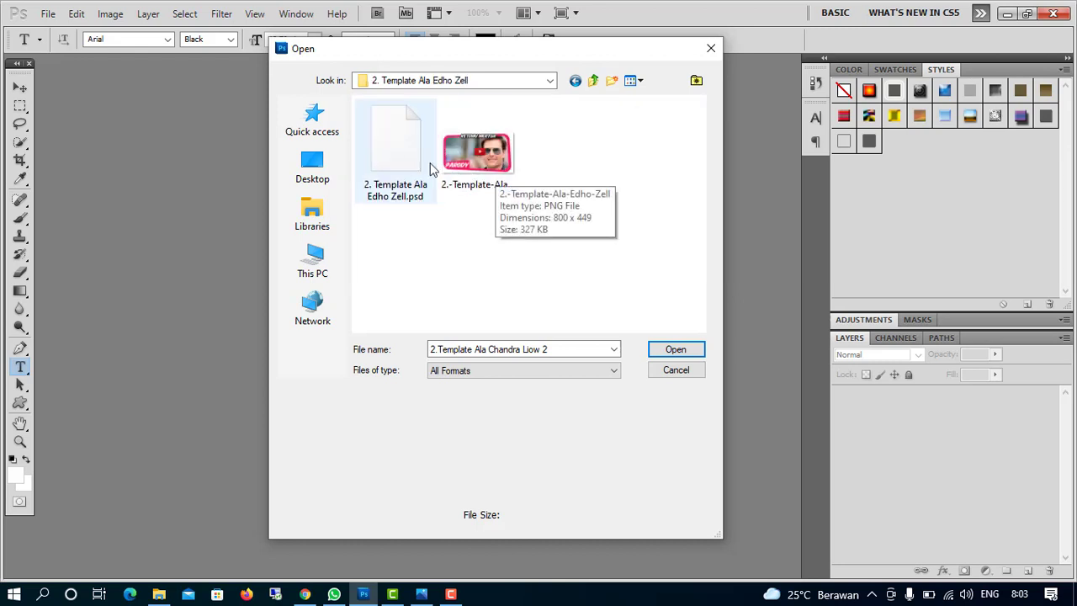
click(413, 159)
click(676, 351)
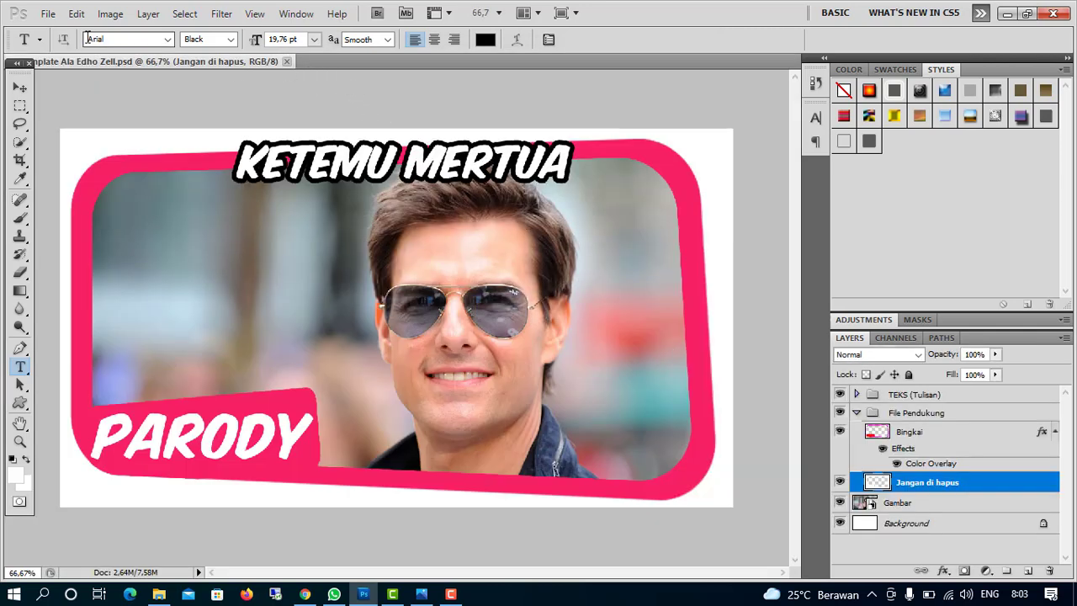
Open 3. Tempate Ala Abdi Kos (Anime).psd from the 3. Template Ala Abdi Kos folder without updating its text layers
click(48, 14)
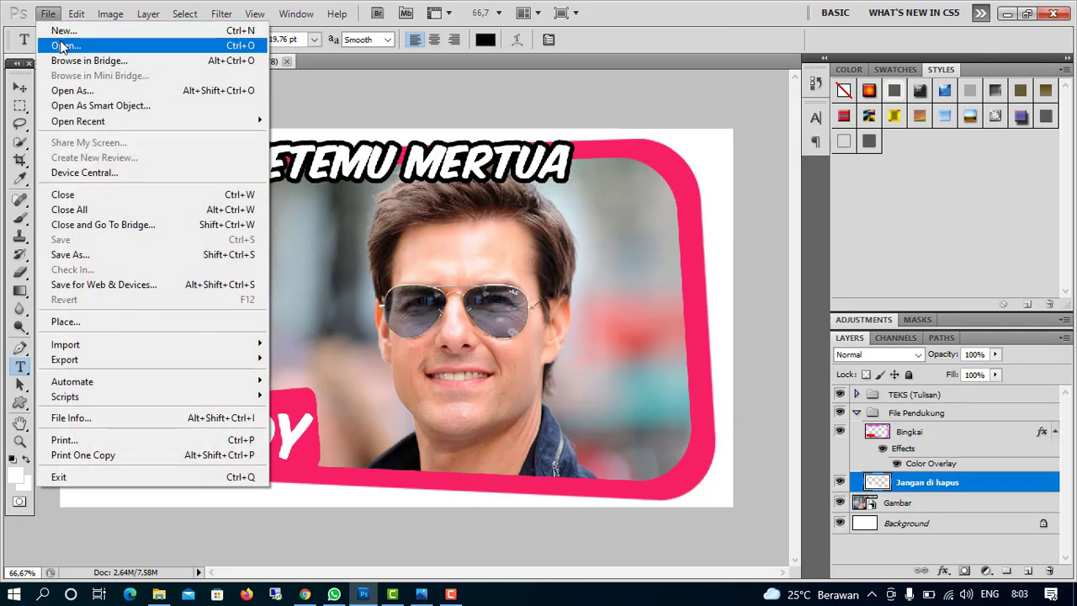
click(65, 45)
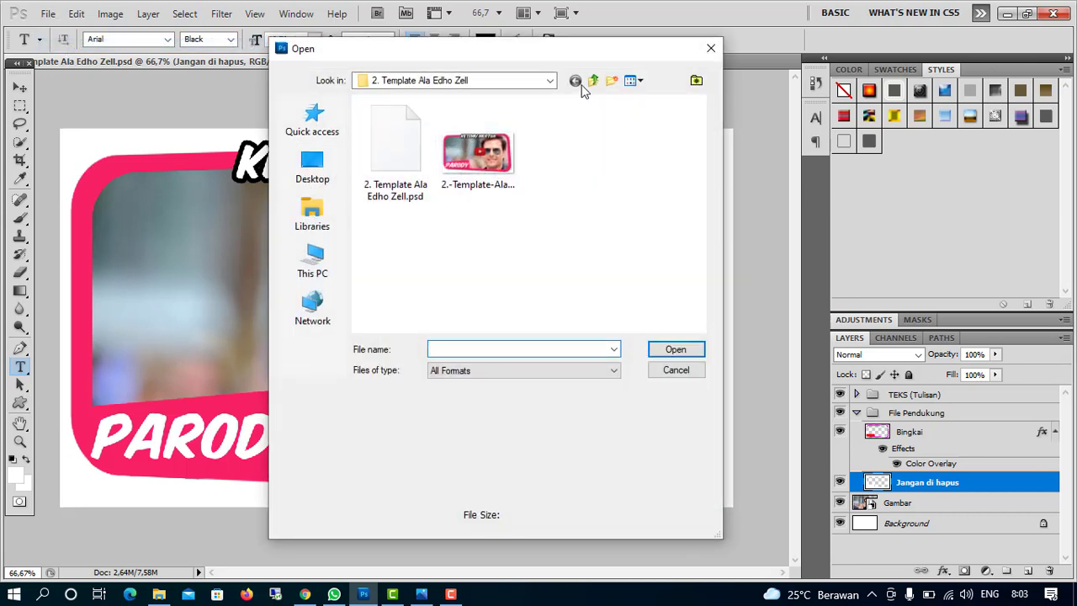
click(592, 82)
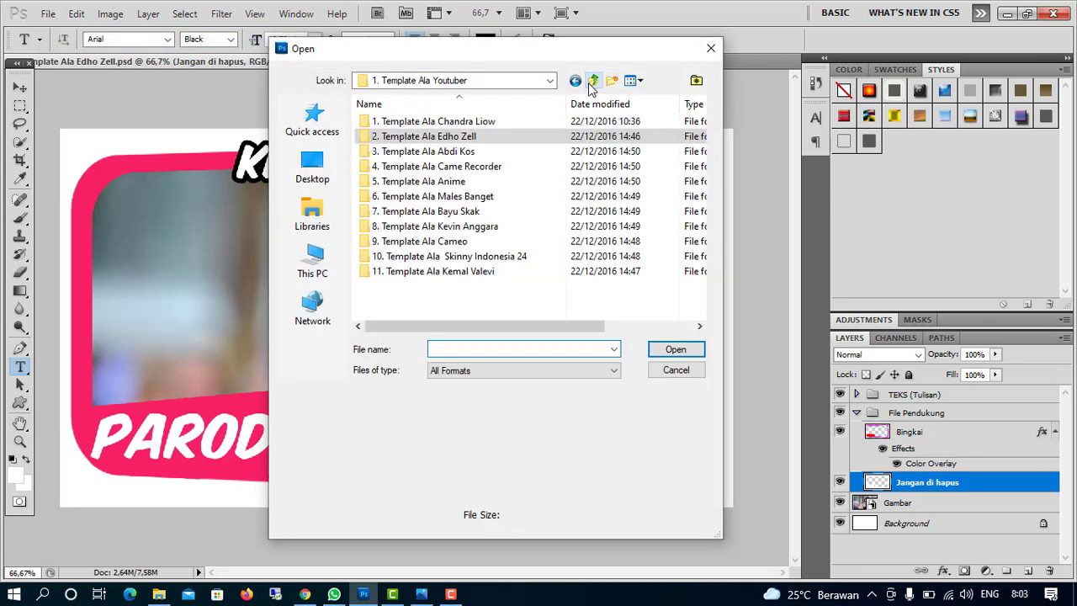
double_click(491, 155)
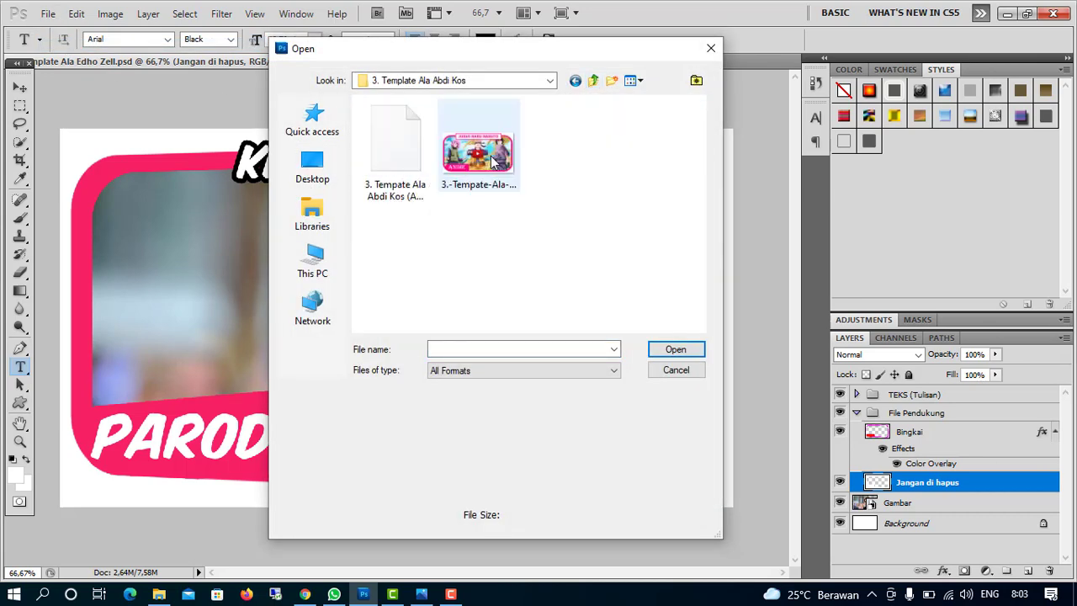
click(400, 168)
click(664, 349)
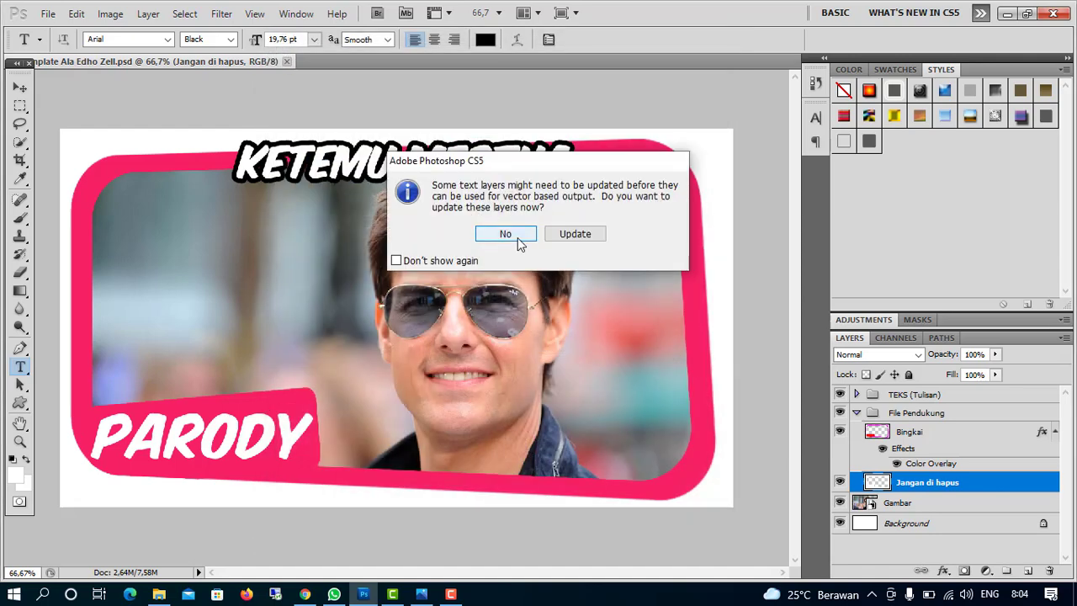
click(519, 238)
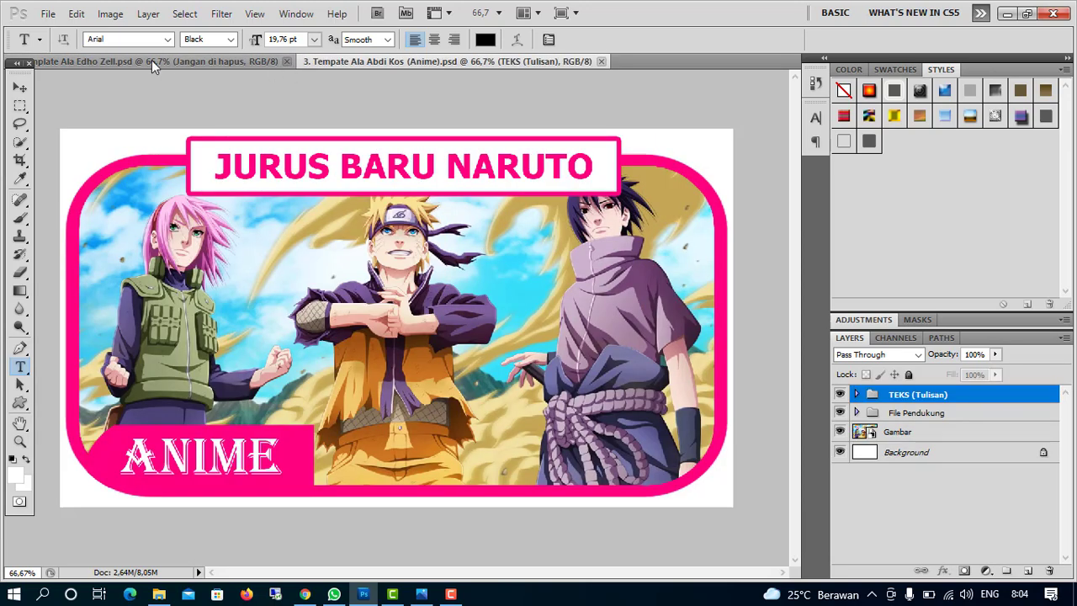
Start opening another file and examine the Template 1 contents of 1. Template Ala Chandra Liow within 1. Template Ala Youtuber
click(49, 15)
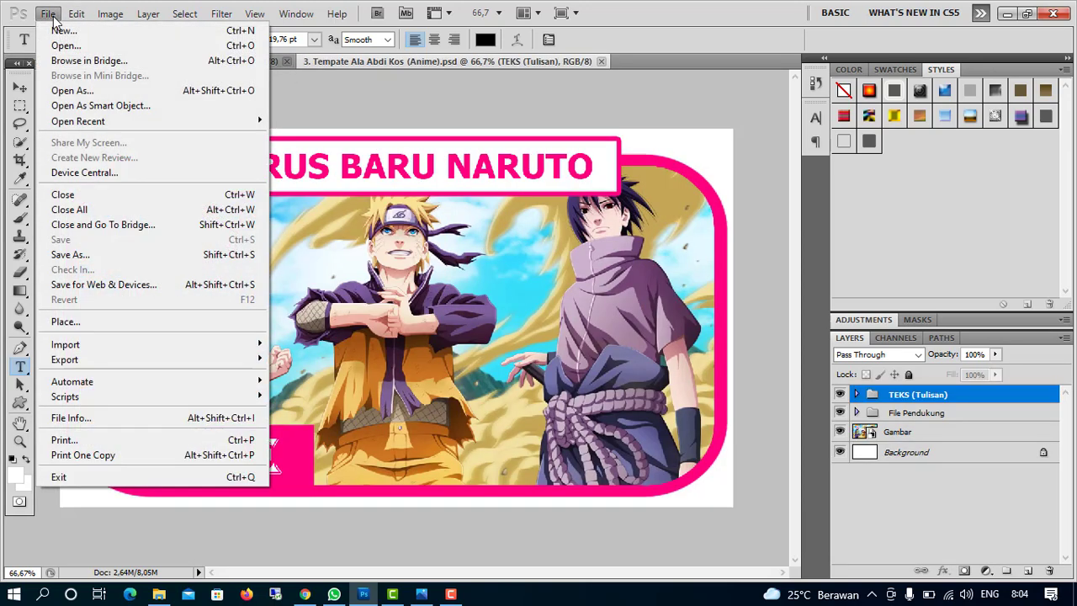
click(78, 44)
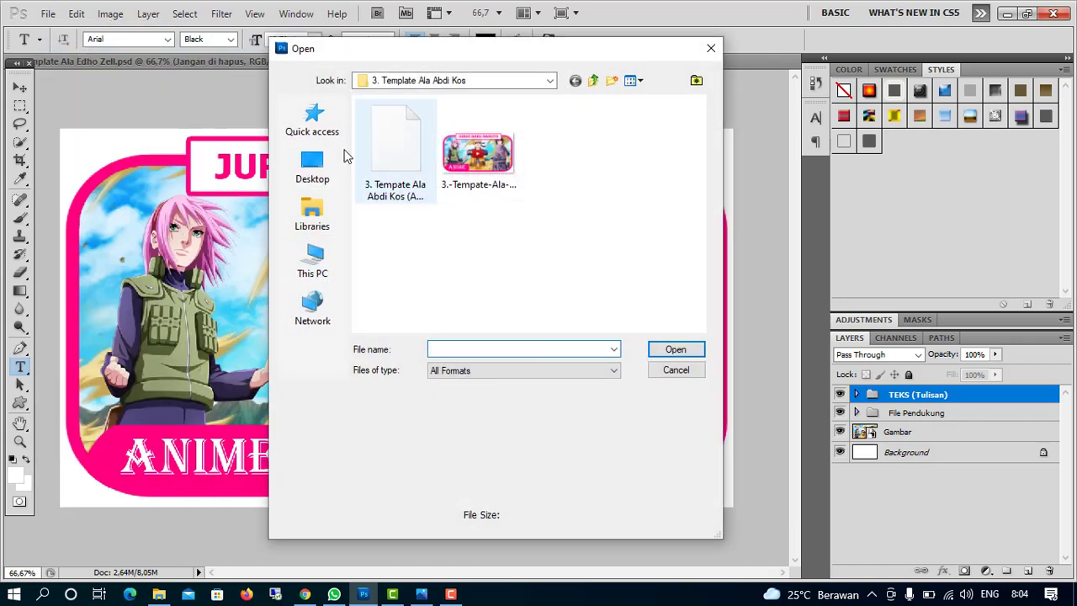
click(593, 80)
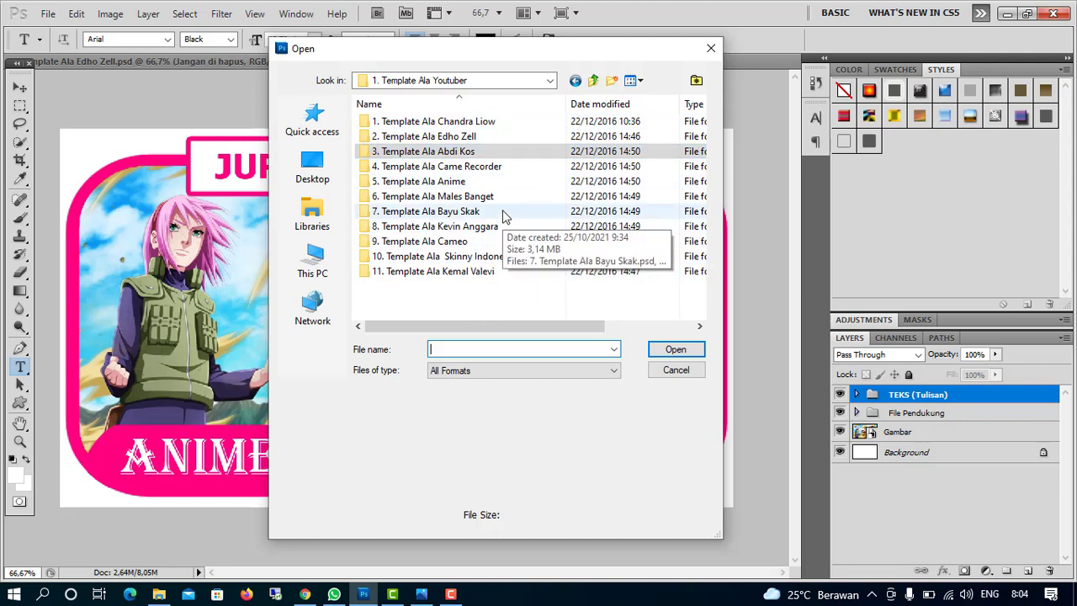
click(595, 83)
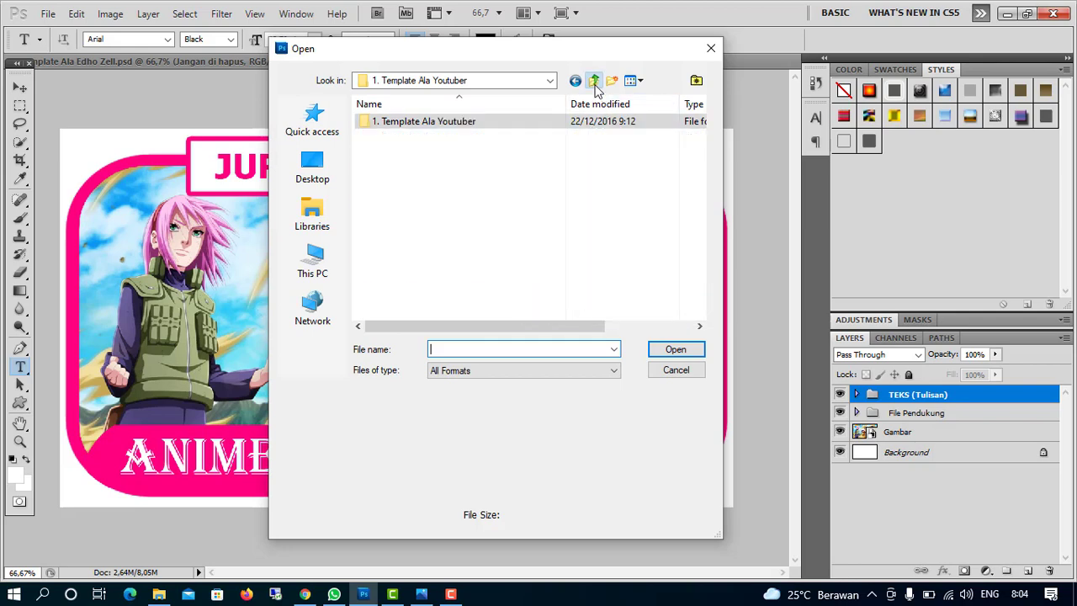
double_click(505, 124)
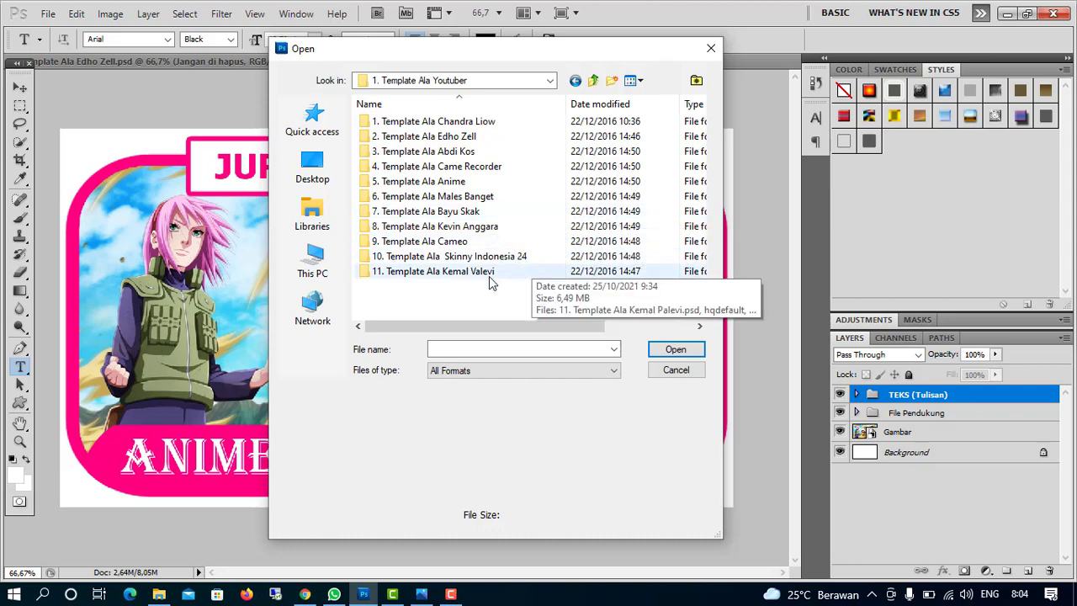
double_click(456, 123)
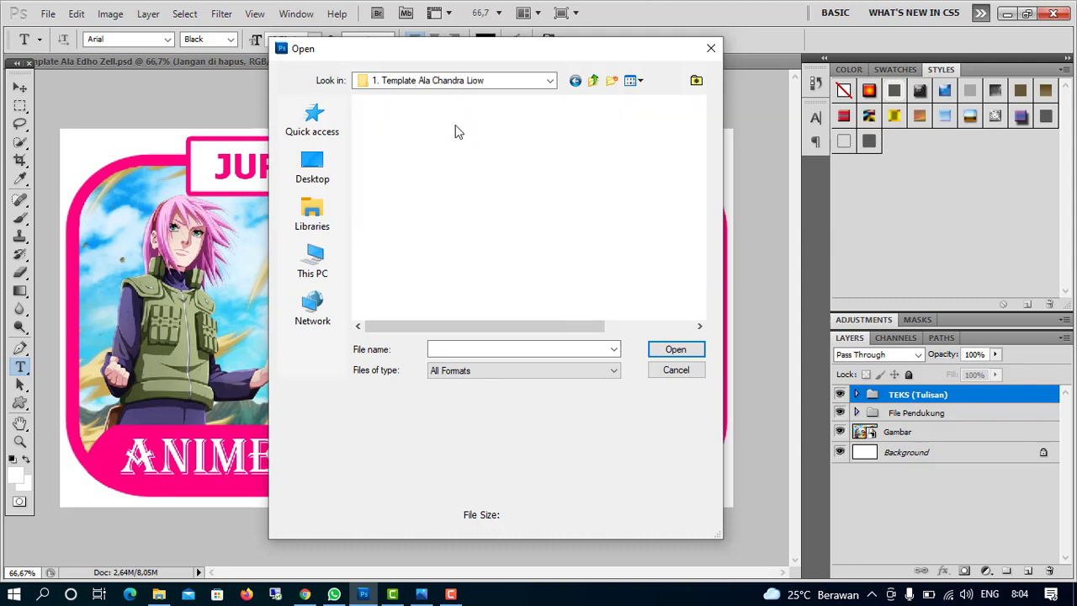
double_click(456, 124)
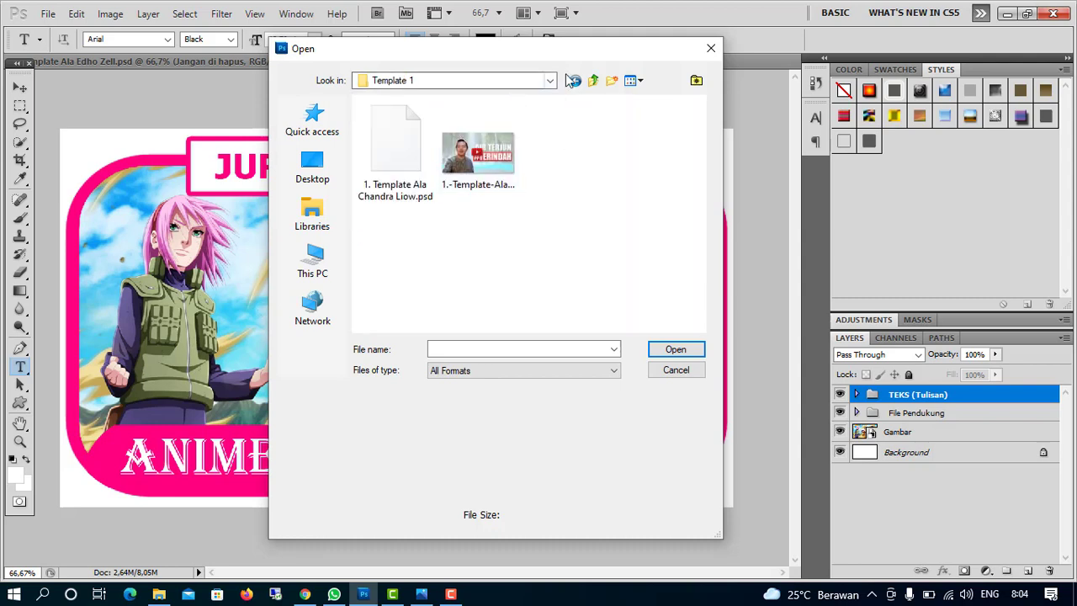
click(591, 82)
click(591, 82)
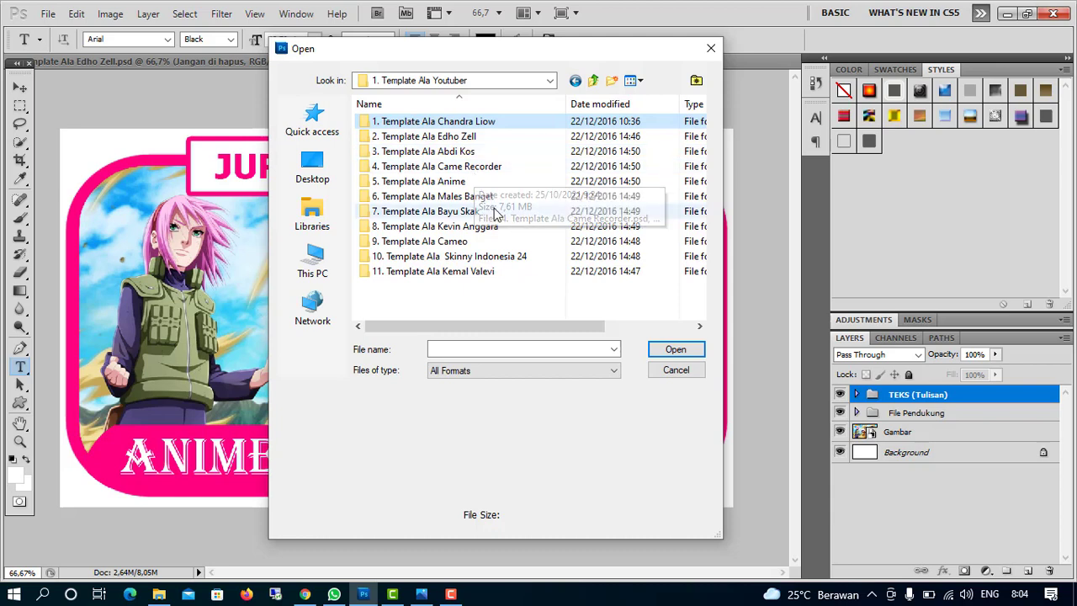
Examine the contents of the 10. Template Ala Skinny Indonesia 24 and 11. Template Ala Kemal Valevi folders
double_click(497, 257)
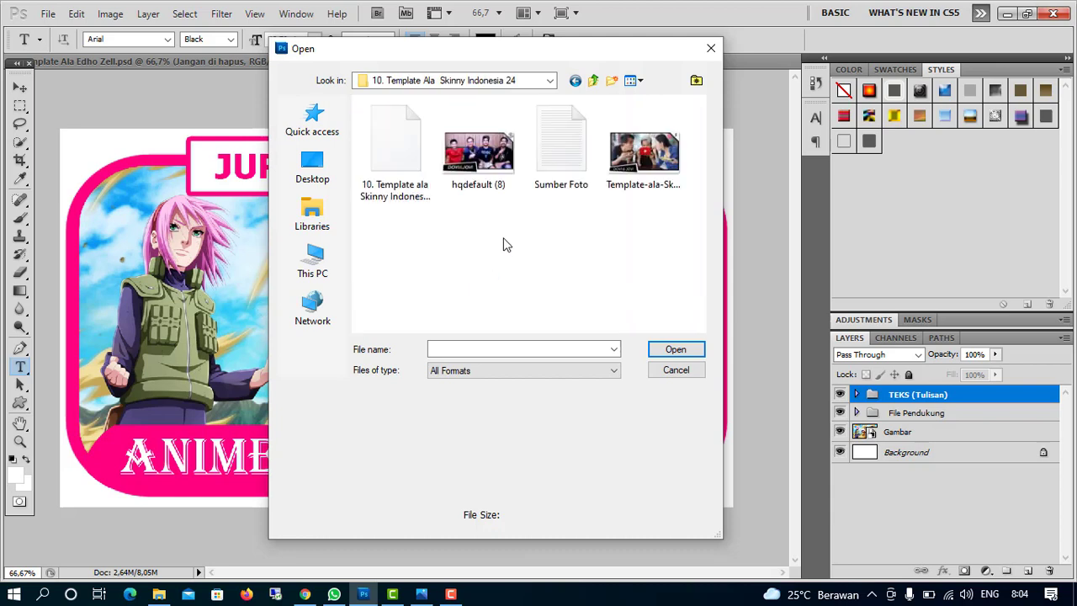
click(594, 81)
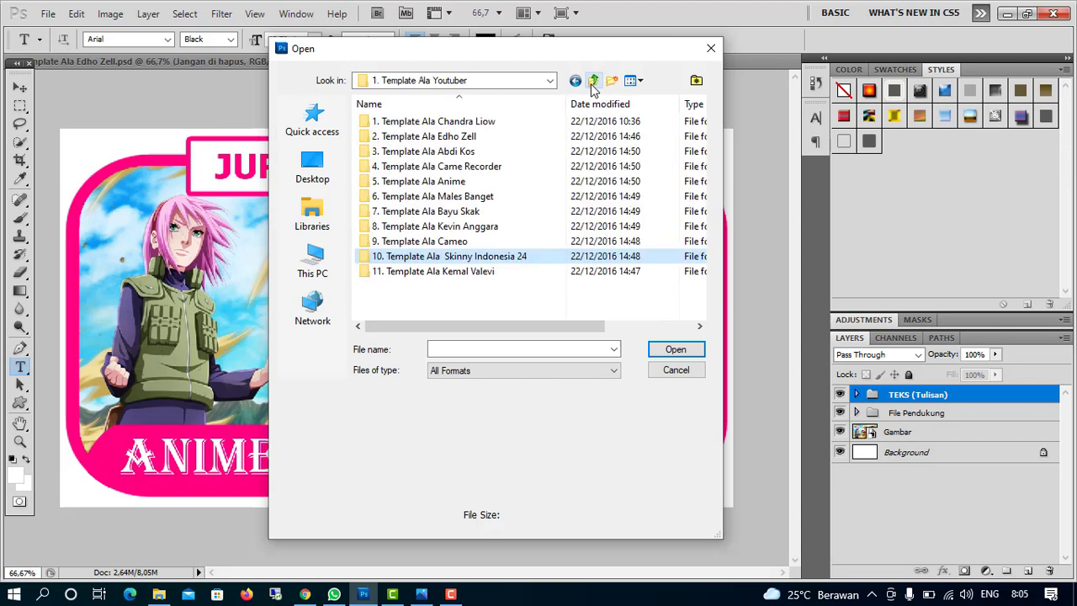
double_click(448, 274)
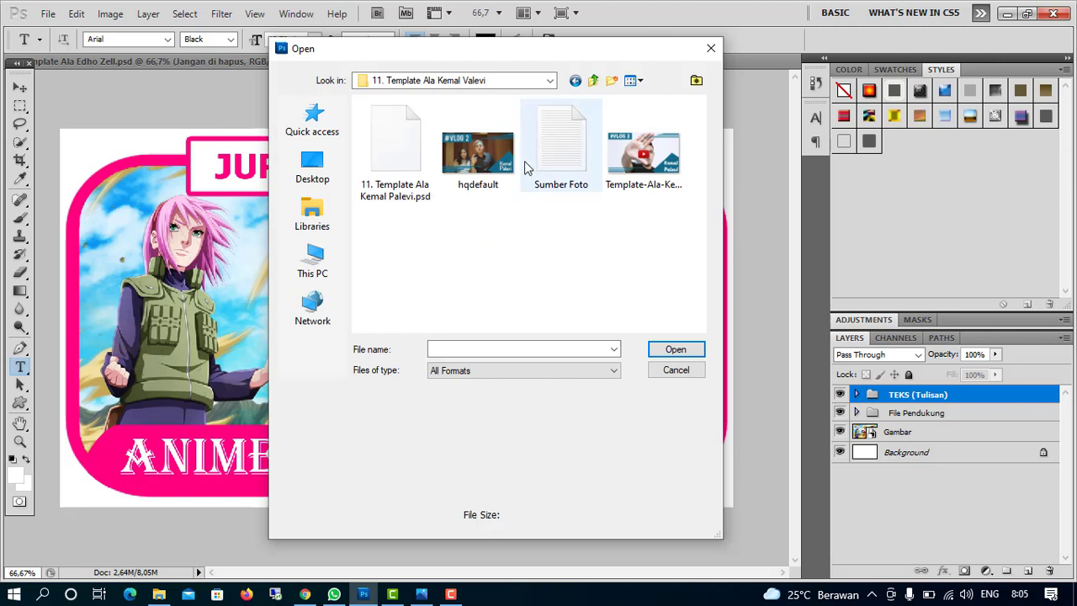
click(594, 81)
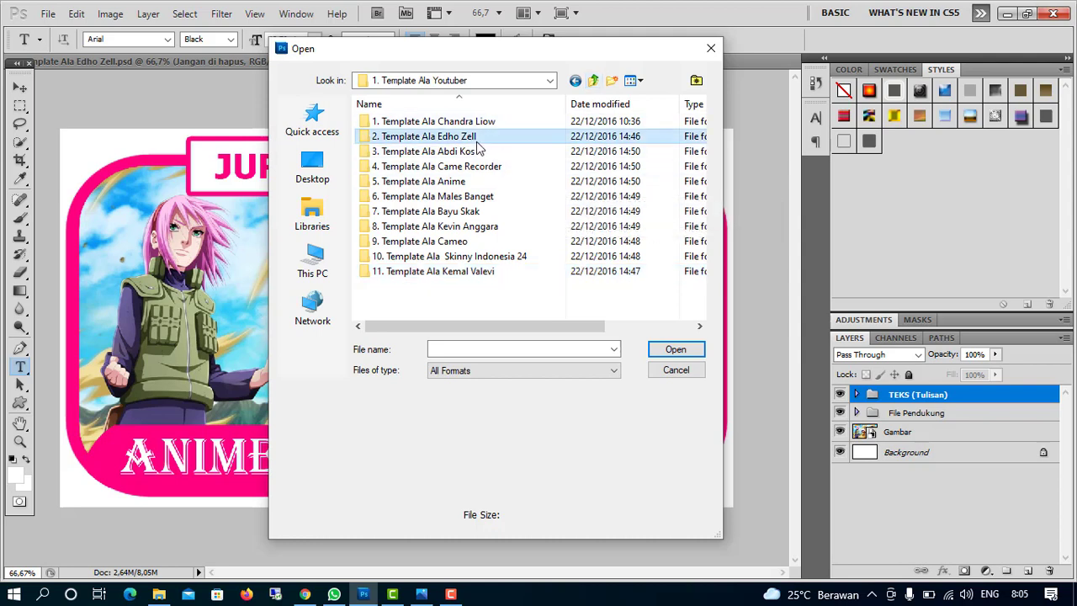
Examine the 2. Template Ala Edho Zell folder and the Template 2 folder inside 1. Template Ala Chandra Liow
double_click(446, 137)
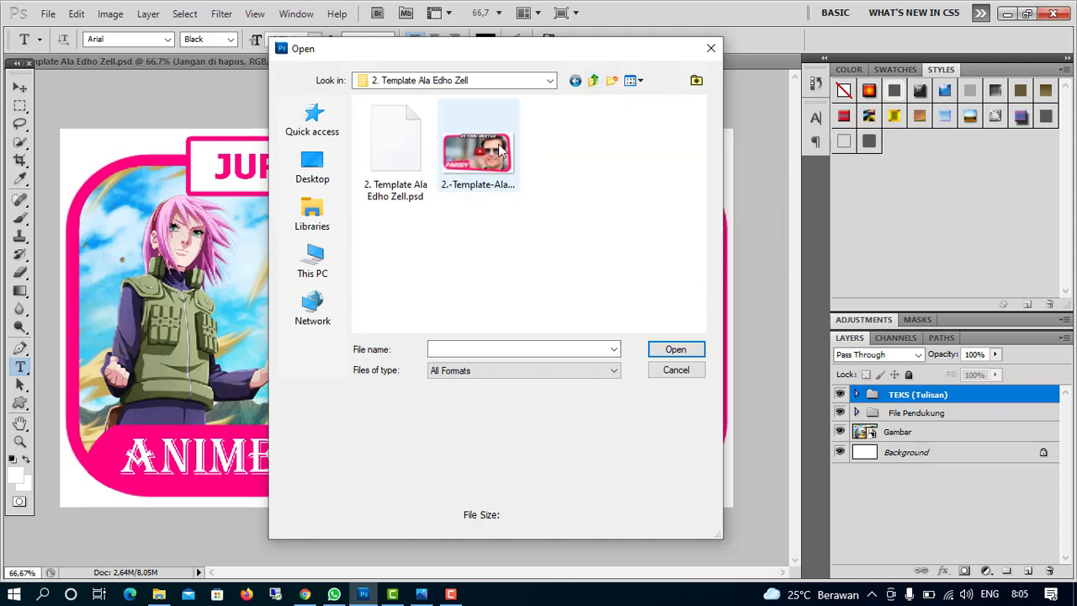
click(594, 80)
double_click(511, 123)
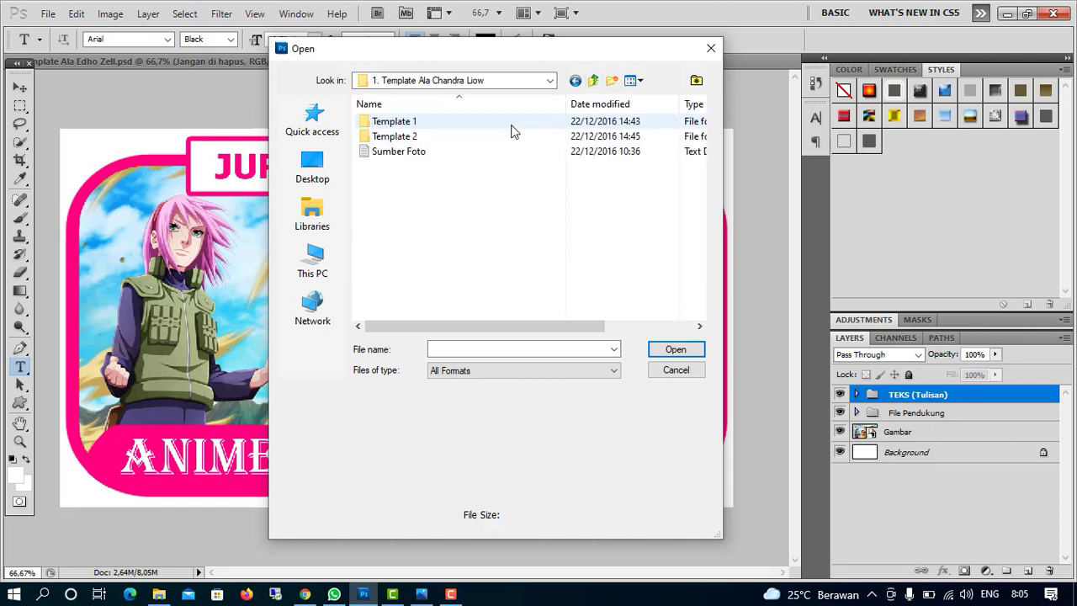
double_click(505, 138)
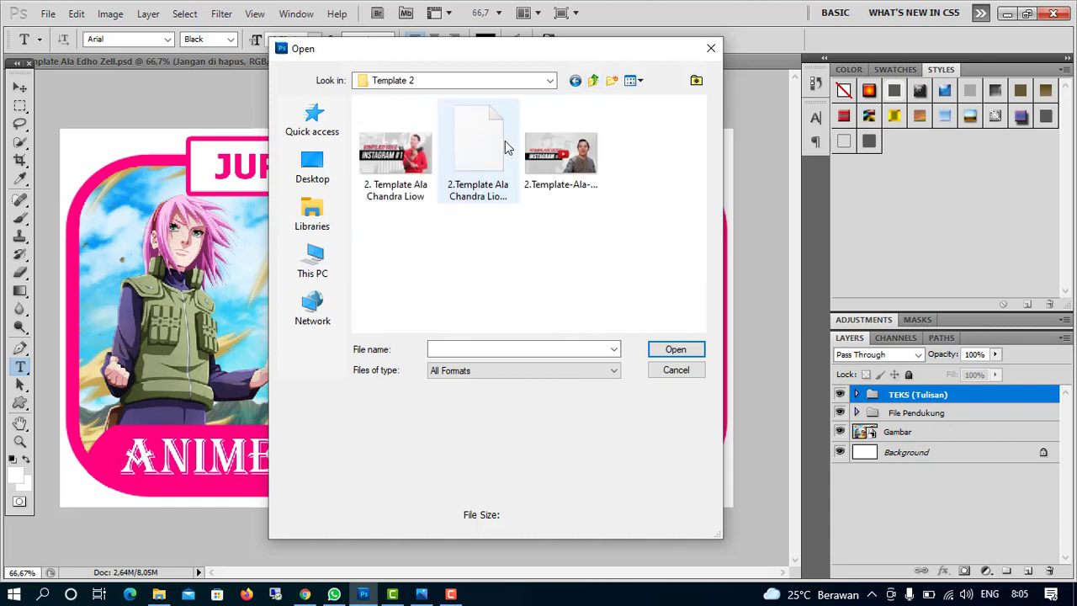
click(593, 80)
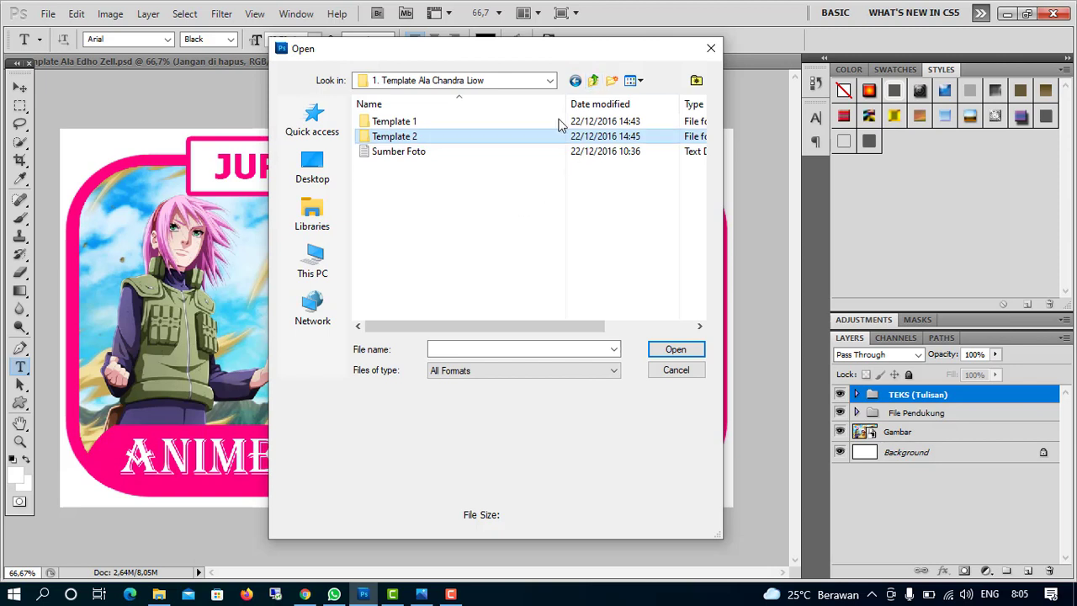
click(594, 80)
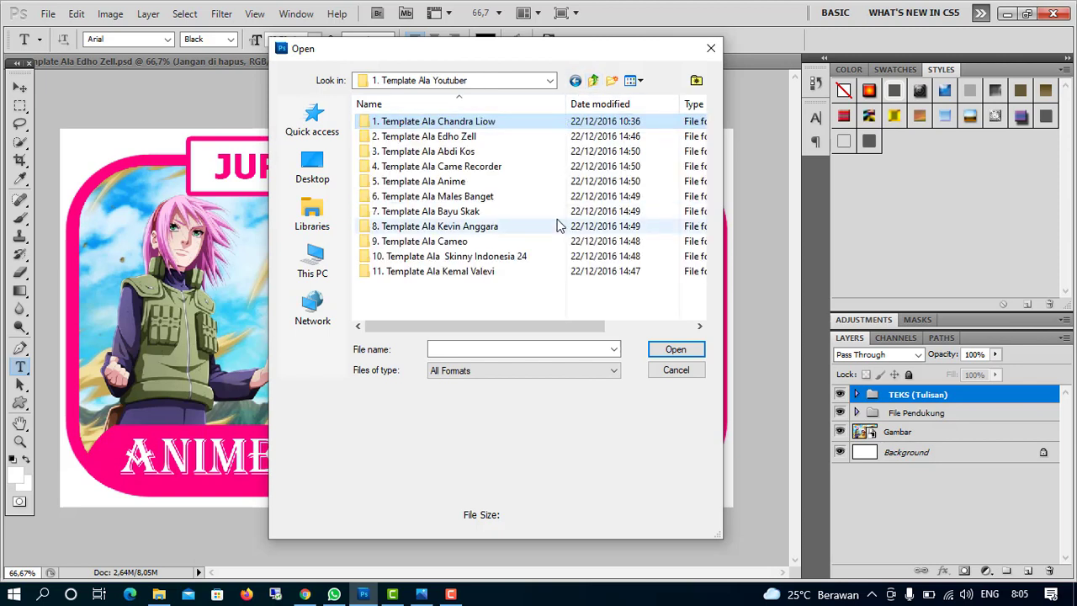
Check 3. Template Ala Abdi Kos and the nested 1. Template Ala Youtuber folders, returning to the 1. Template Cover Video folder
double_click(487, 153)
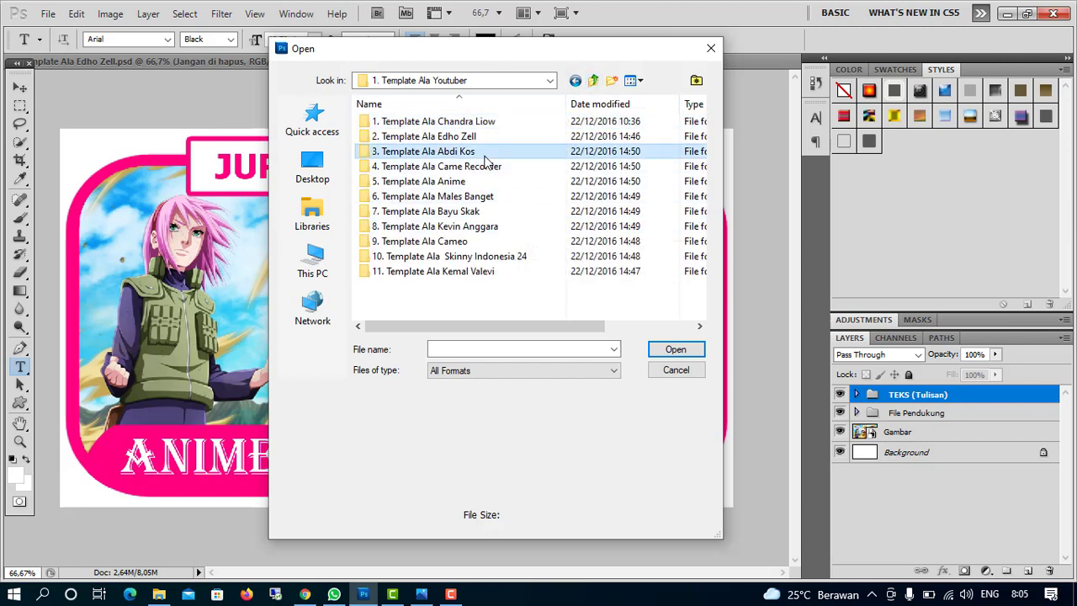
click(593, 81)
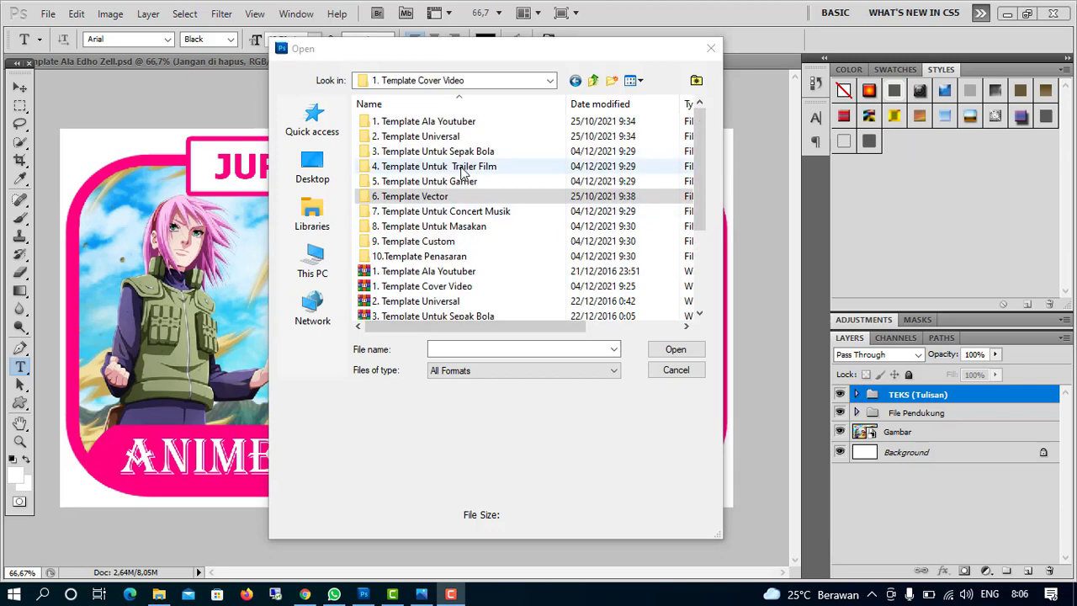
double_click(434, 123)
double_click(435, 124)
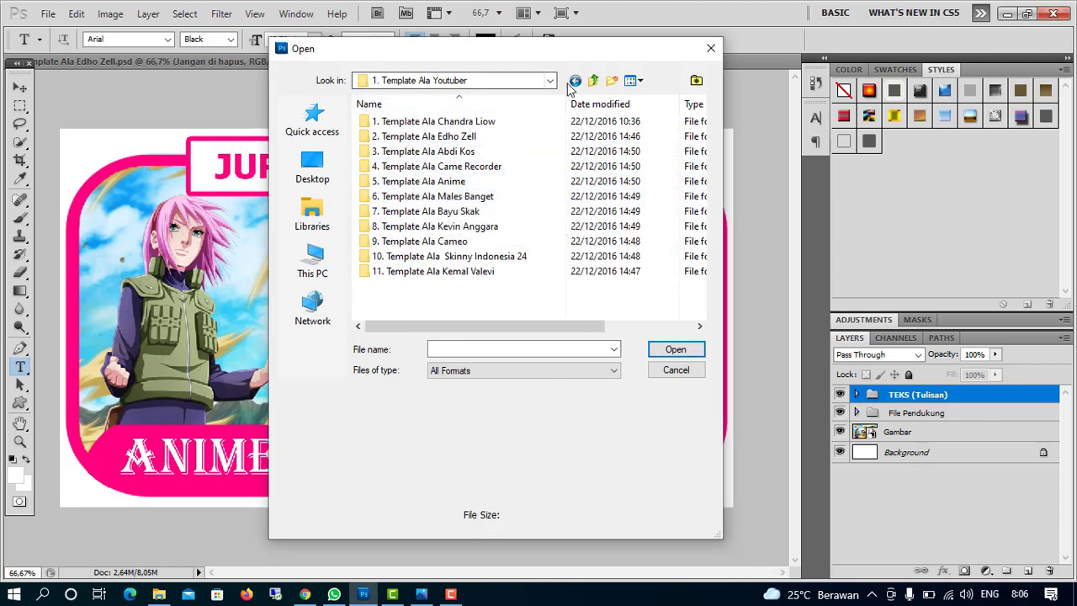
click(593, 81)
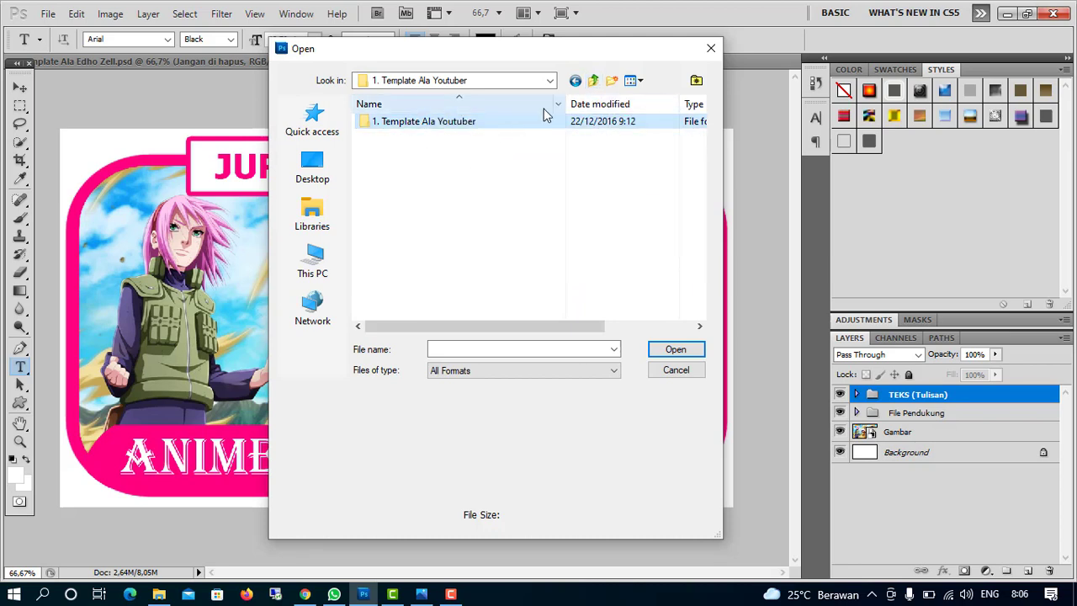
click(592, 81)
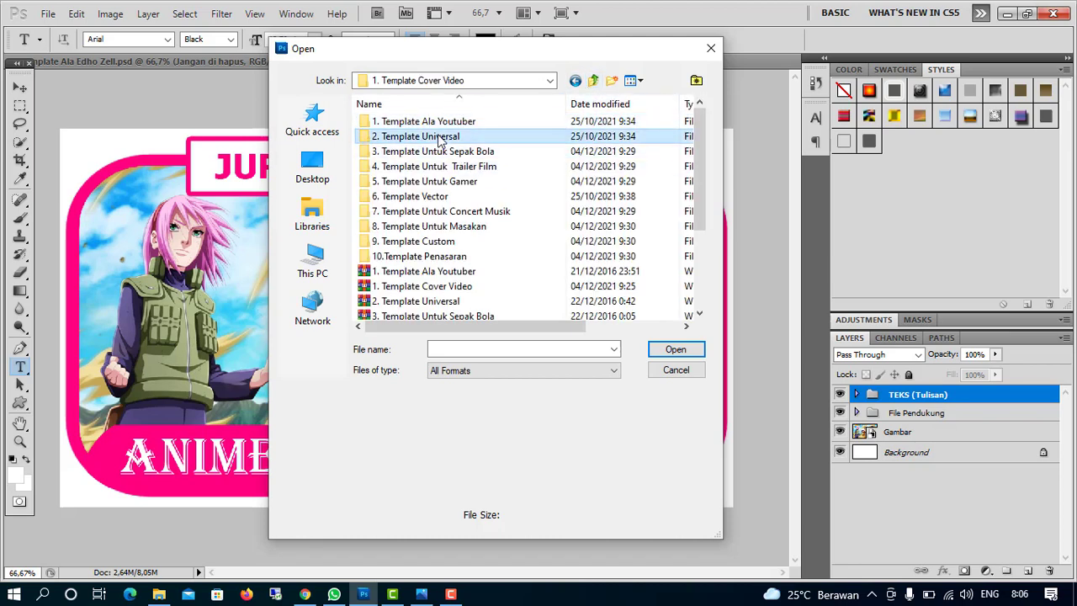
Look through the numbered template folders in 2. Template Universal down to Template 20
double_click(440, 136)
scroll(439, 152, down, 3)
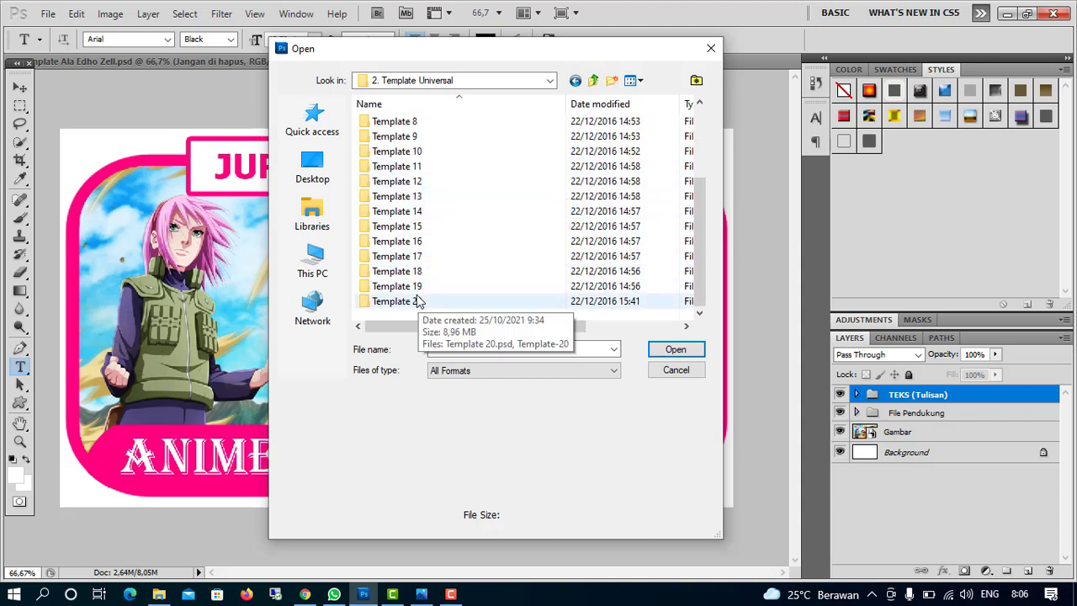
click(593, 82)
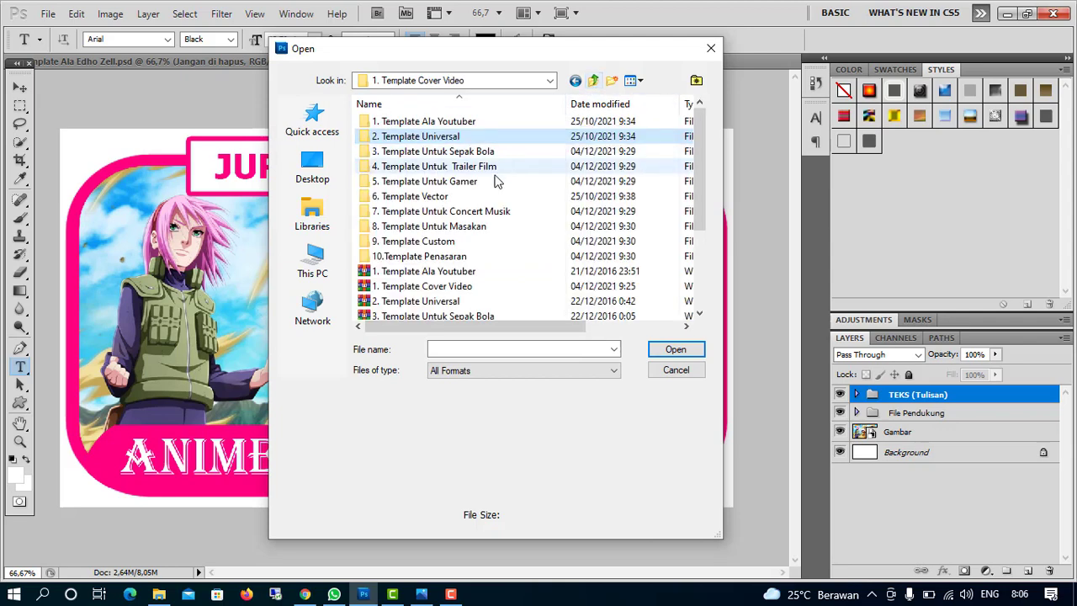
Check Template 1.psd in the nested 3. Template Untuk Sepak Bola folder and return to 1. Template Cover Video
double_click(468, 152)
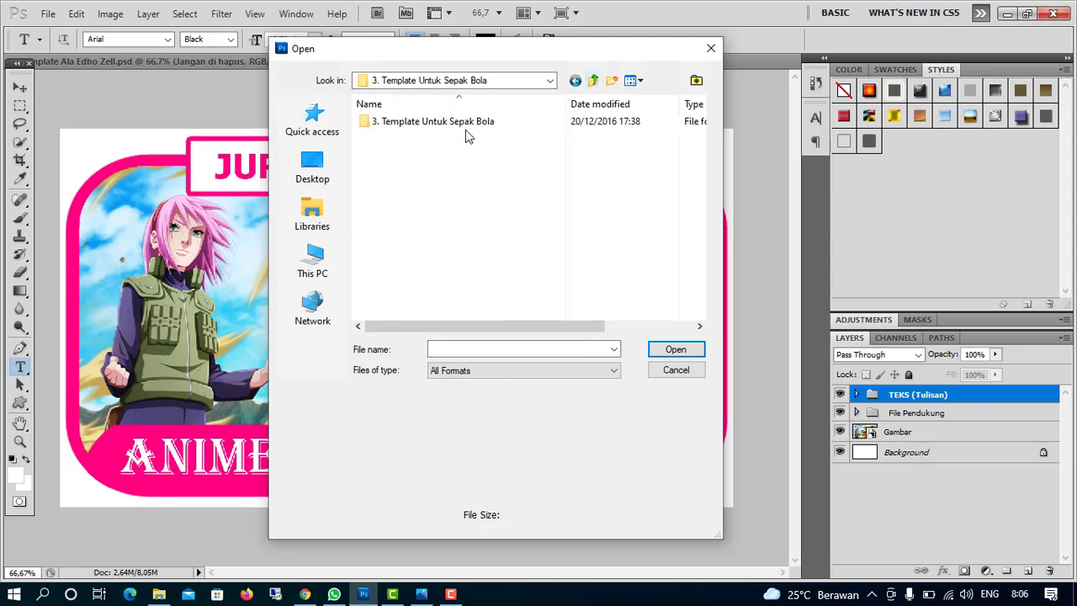
double_click(466, 126)
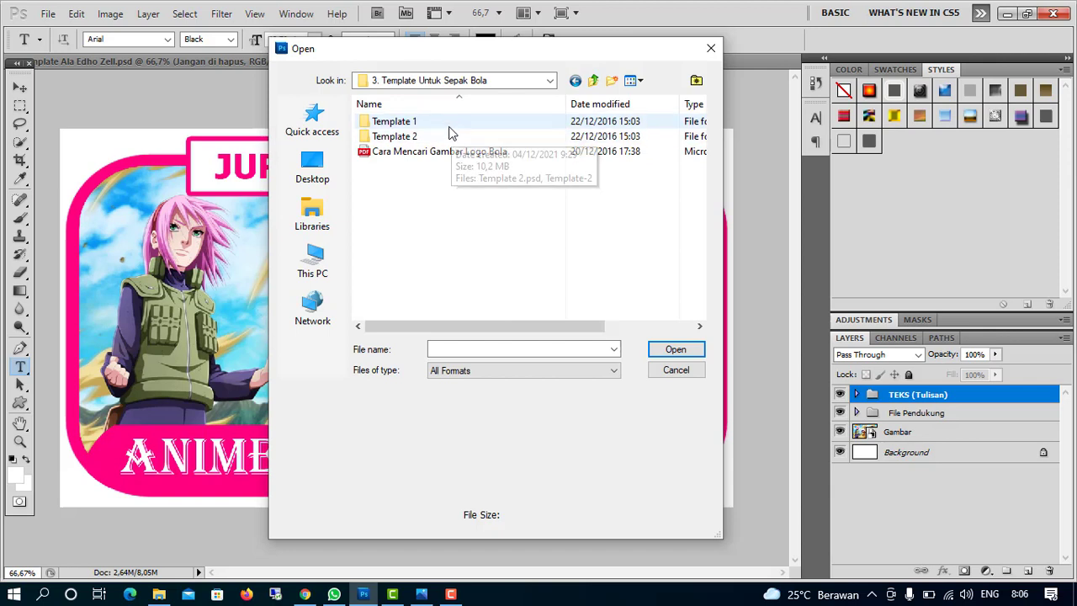
double_click(446, 123)
click(396, 143)
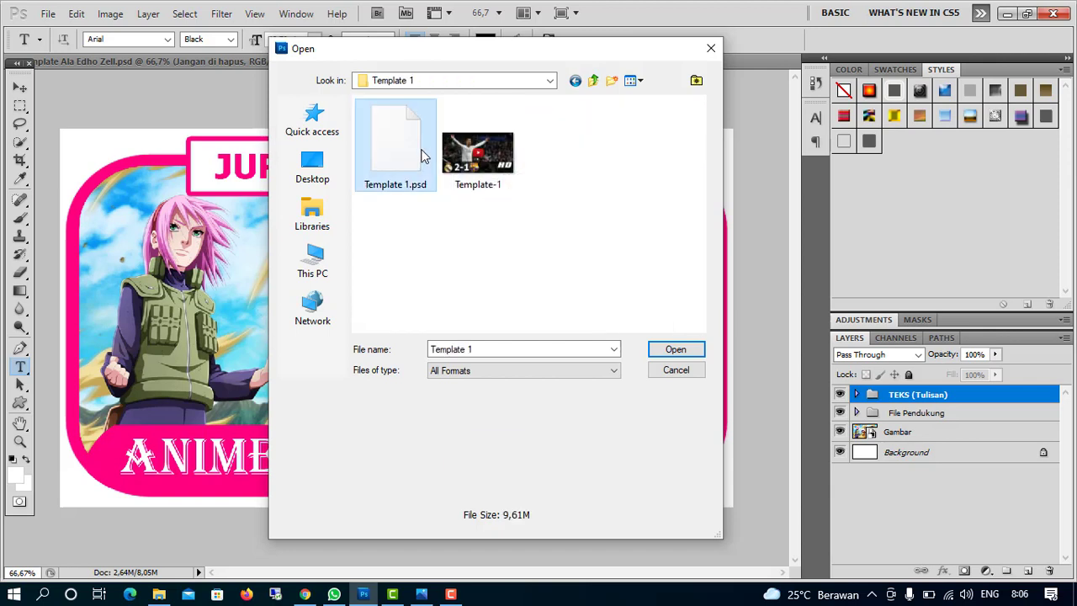
click(594, 80)
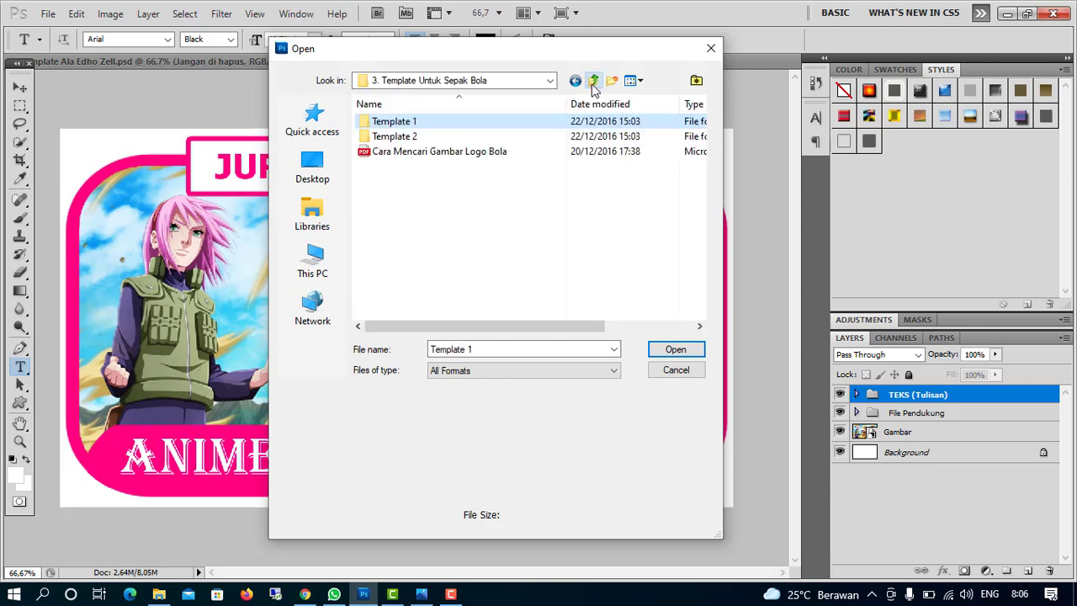
click(594, 82)
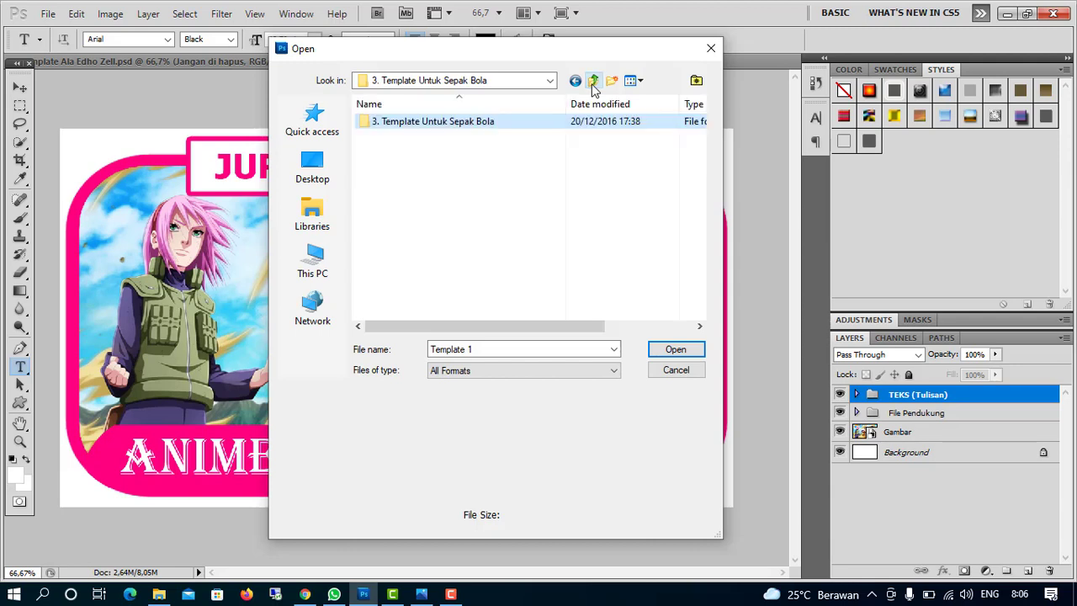
click(595, 82)
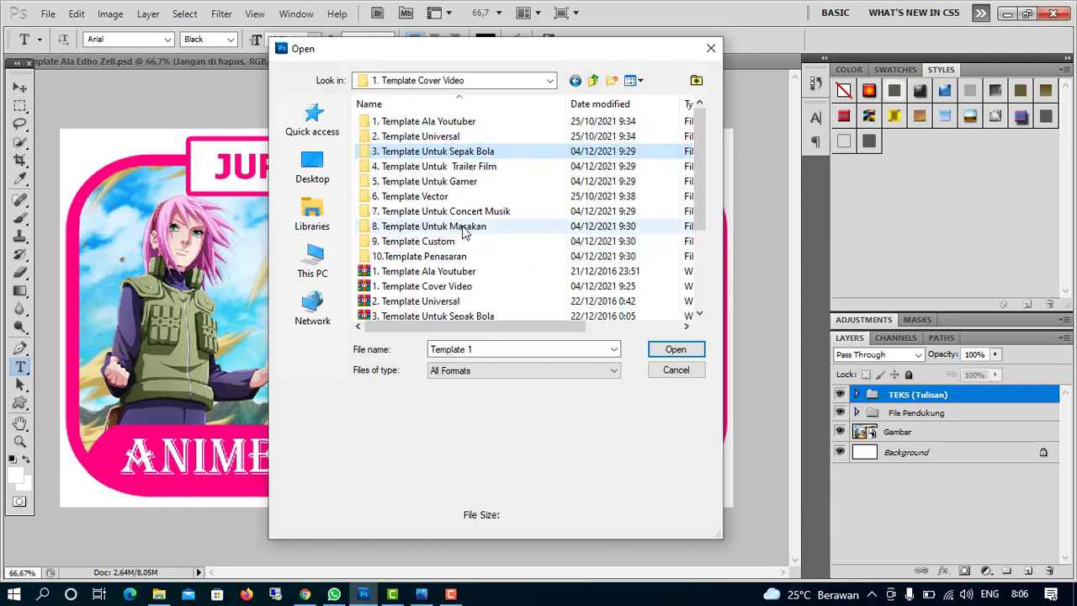
Open 6. Template Vector.psd from the nested 6. Template Vector folder and close the 3. Tempate Ala Abdi Kos (Anime).psd document
double_click(454, 196)
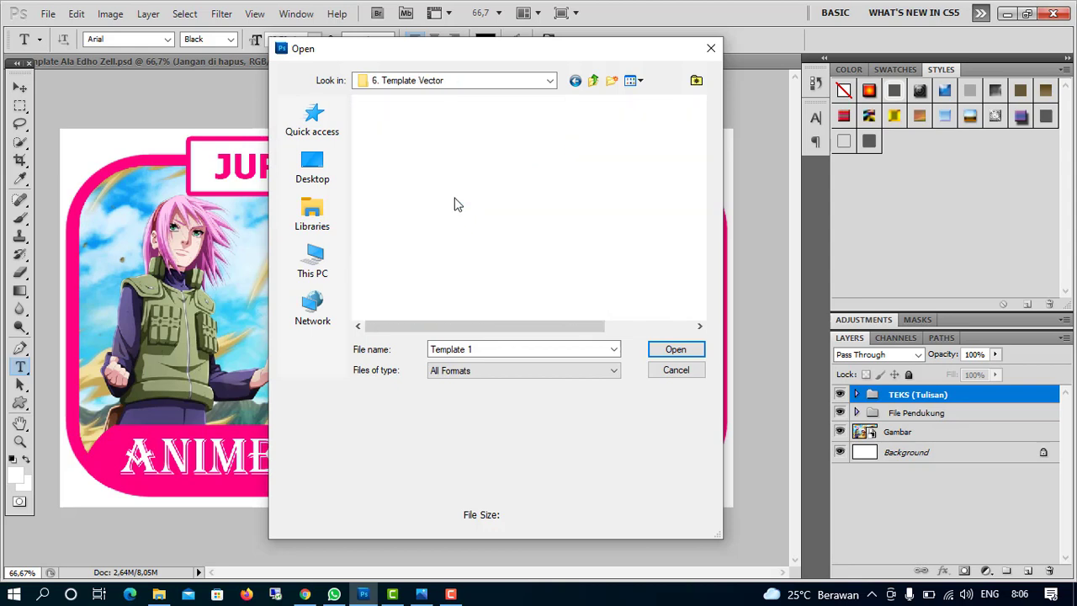
double_click(436, 133)
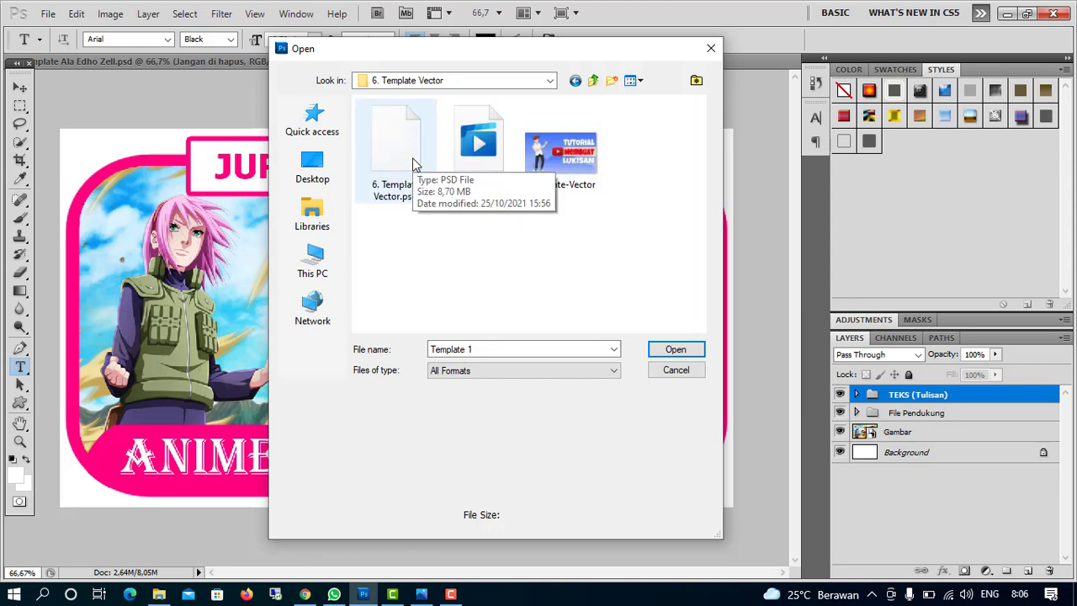
click(411, 161)
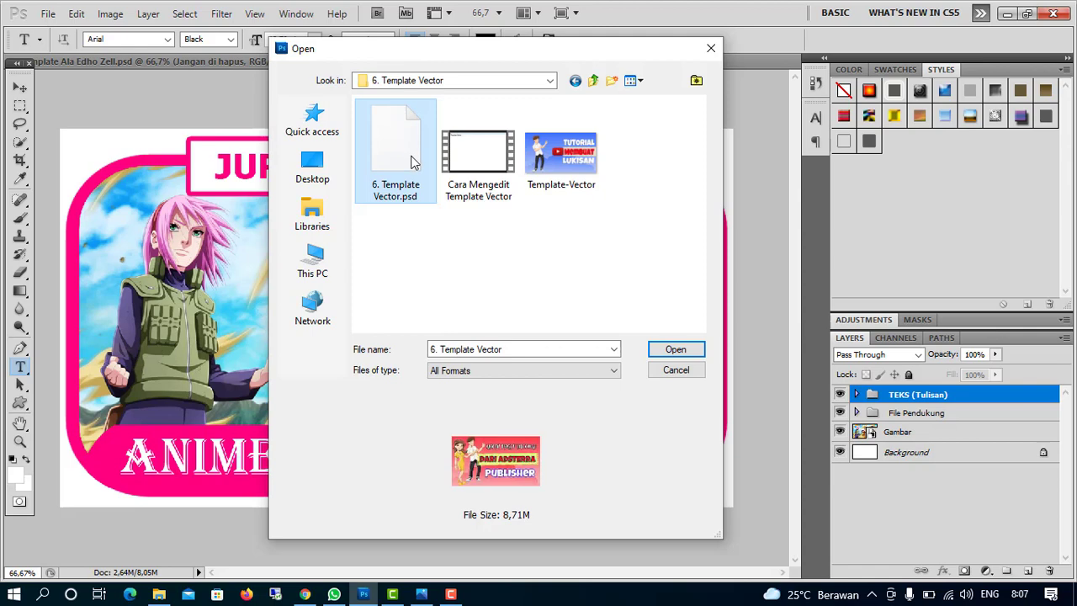
click(659, 350)
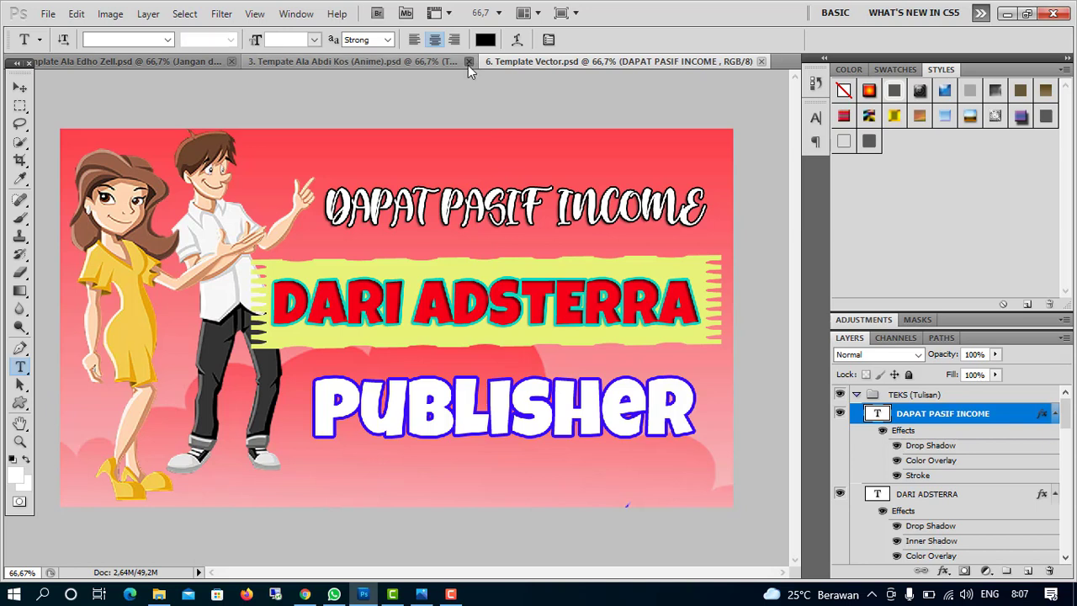
click(468, 65)
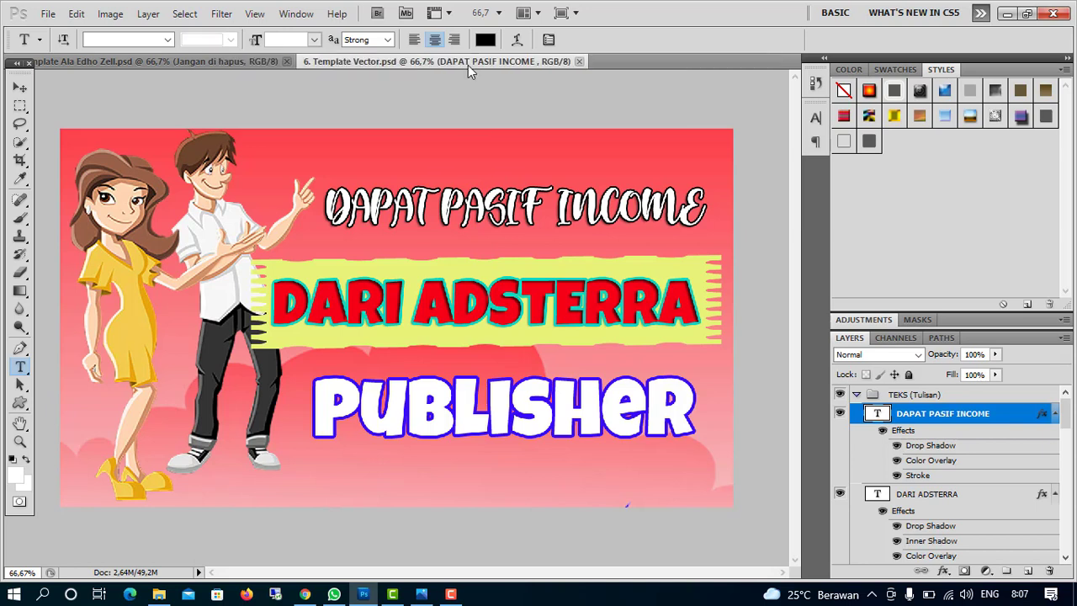
Close the Template Ala Edho Zell.psd document and replace the upper headline in the vector template with "Cara Membuat"
click(287, 64)
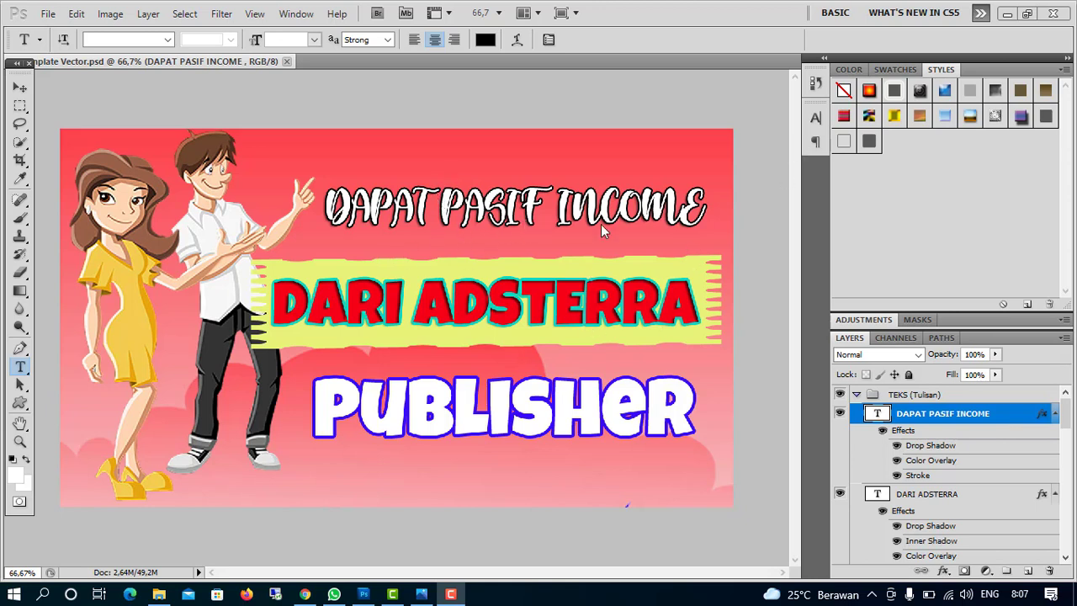
click(24, 370)
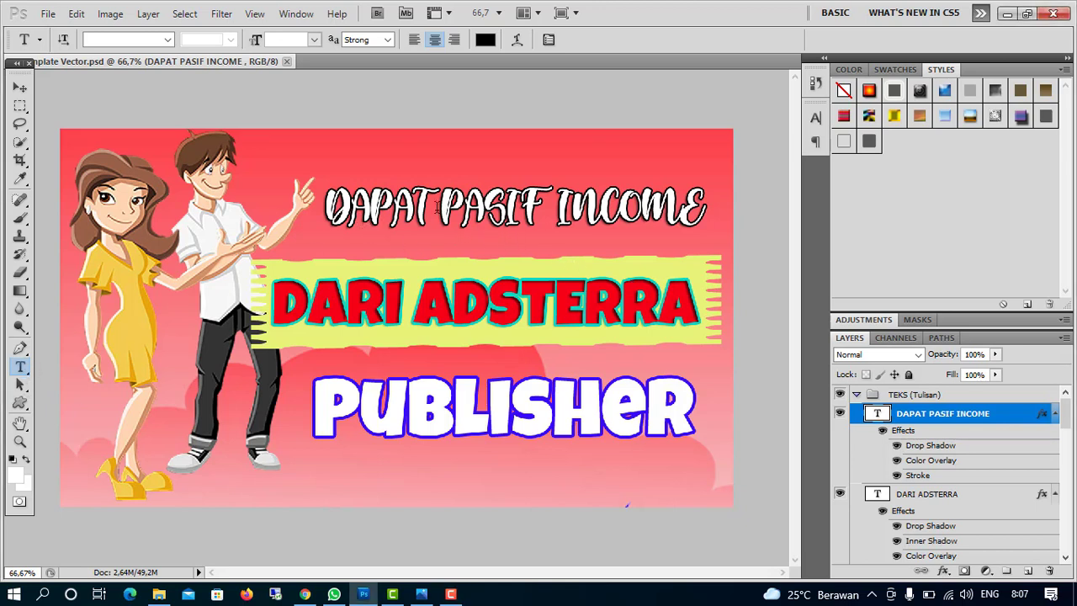
click(558, 207)
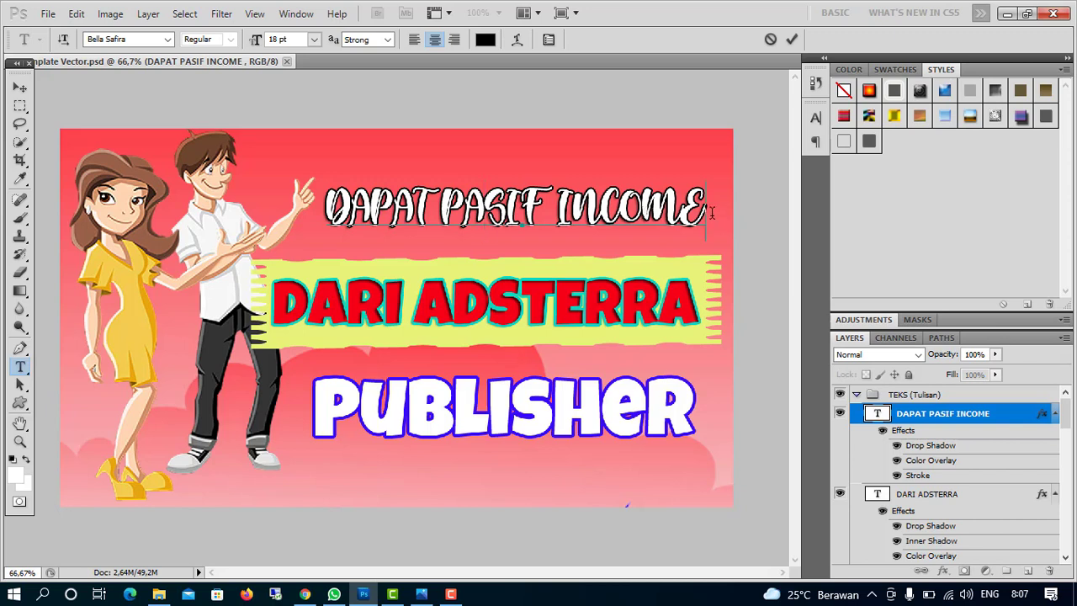
key(BackSpace)
key(BackSpace)
key(BackSpace)
key(BackSpace)
key(BackSpace)
key(BackSpace)
key(BackSpace)
key(BackSpace)
key(BackSpace)
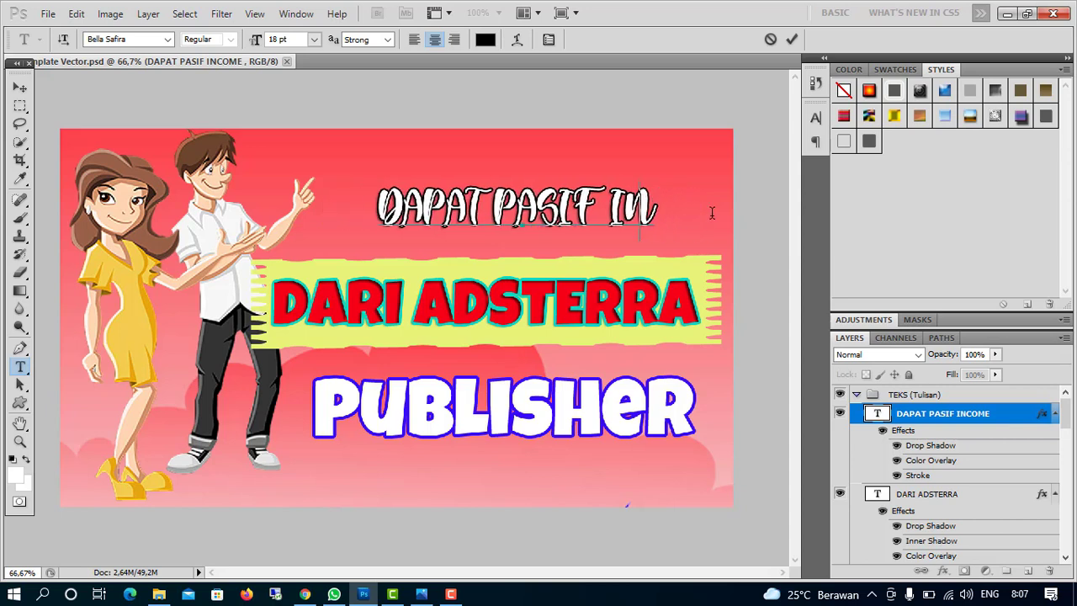
key(BackSpace)
key(BackSpace)
key(BackSpace)
key(BackSpace)
key(BackSpace)
key(BackSpace)
key(BackSpace)
key(BackSpace)
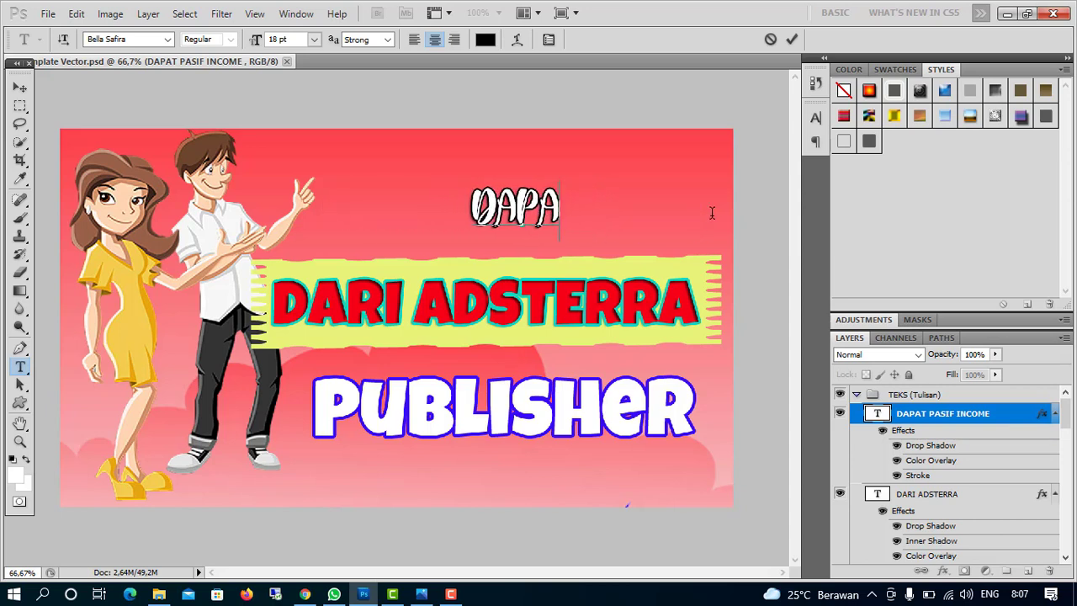
key(BackSpace)
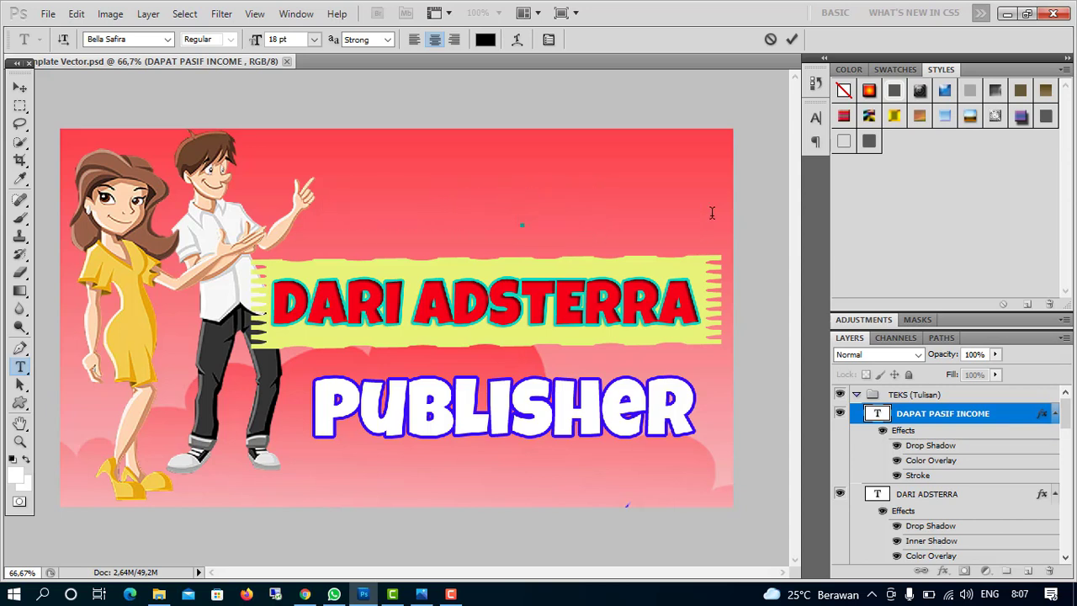
text(Cara )
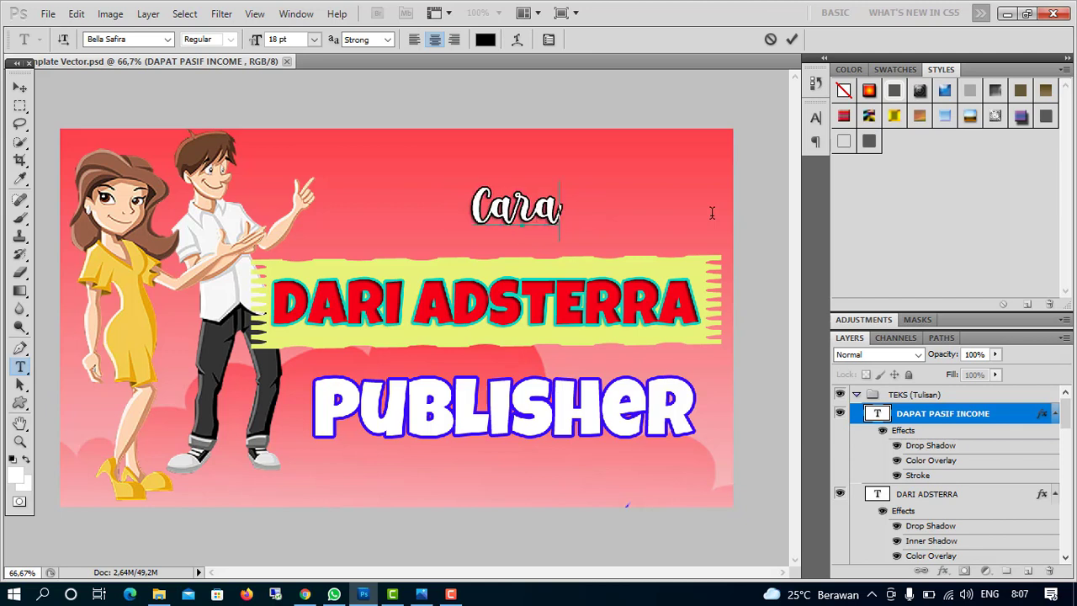
text(Memb)
text(uat)
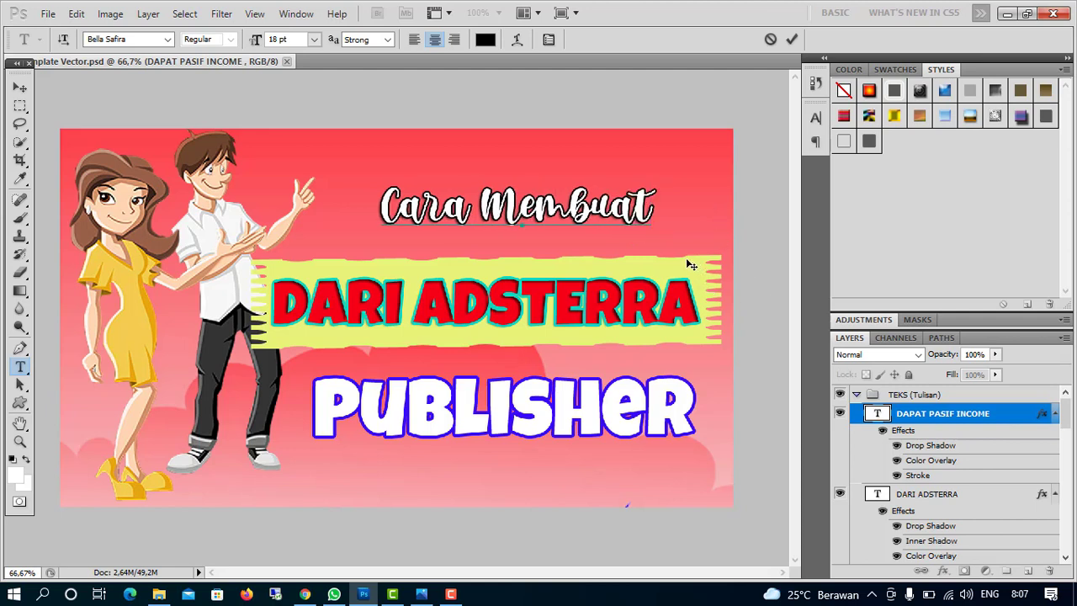
click(791, 39)
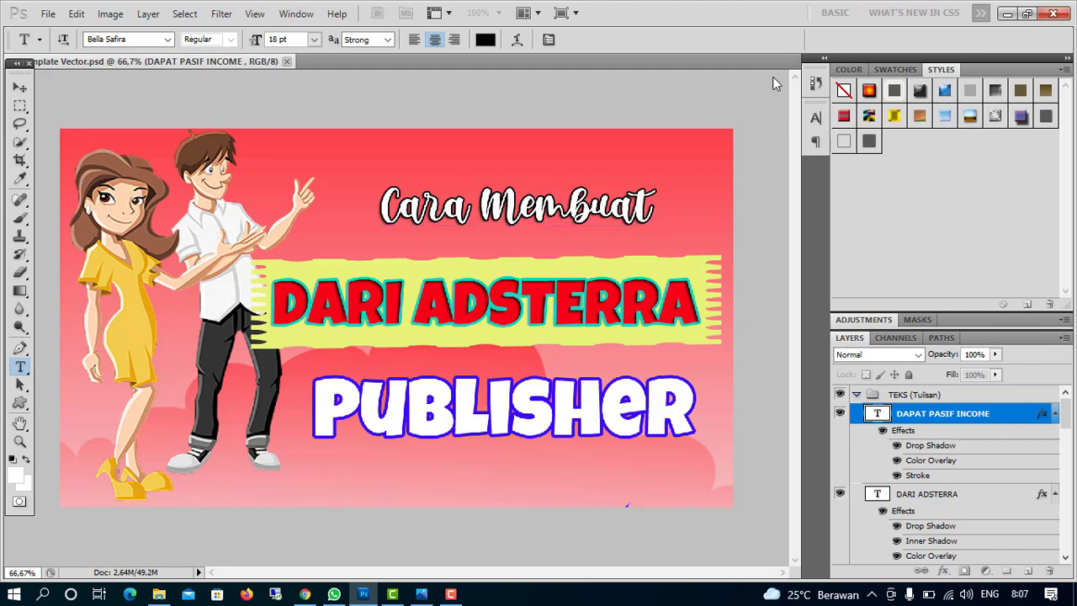
click(445, 224)
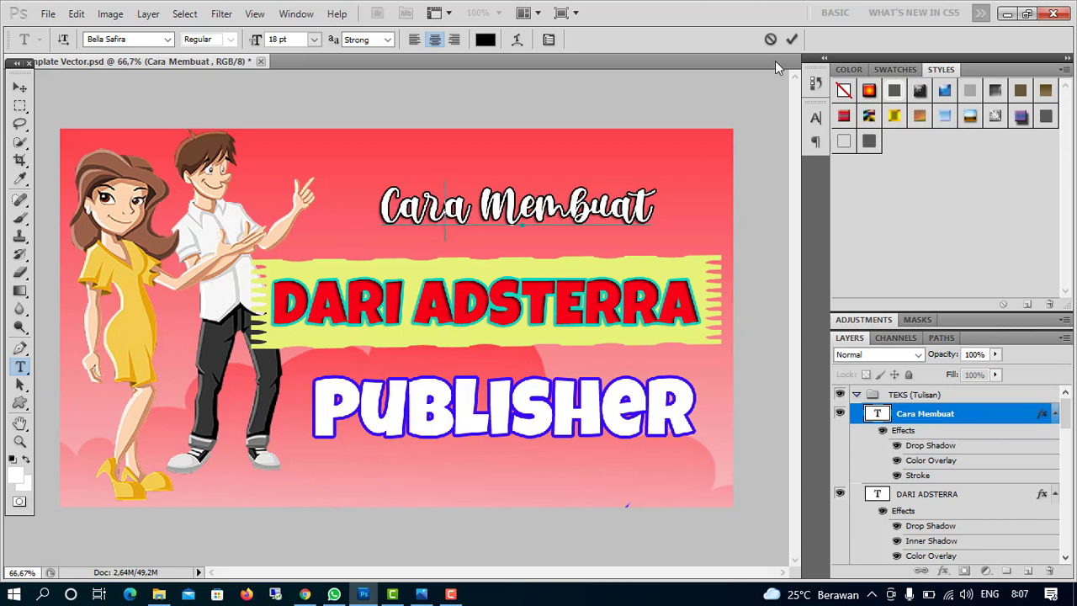
click(791, 38)
Replace the DARI ADSTERRA text on the yellow banner with "THUMBNAIL VIDEO"
click(659, 303)
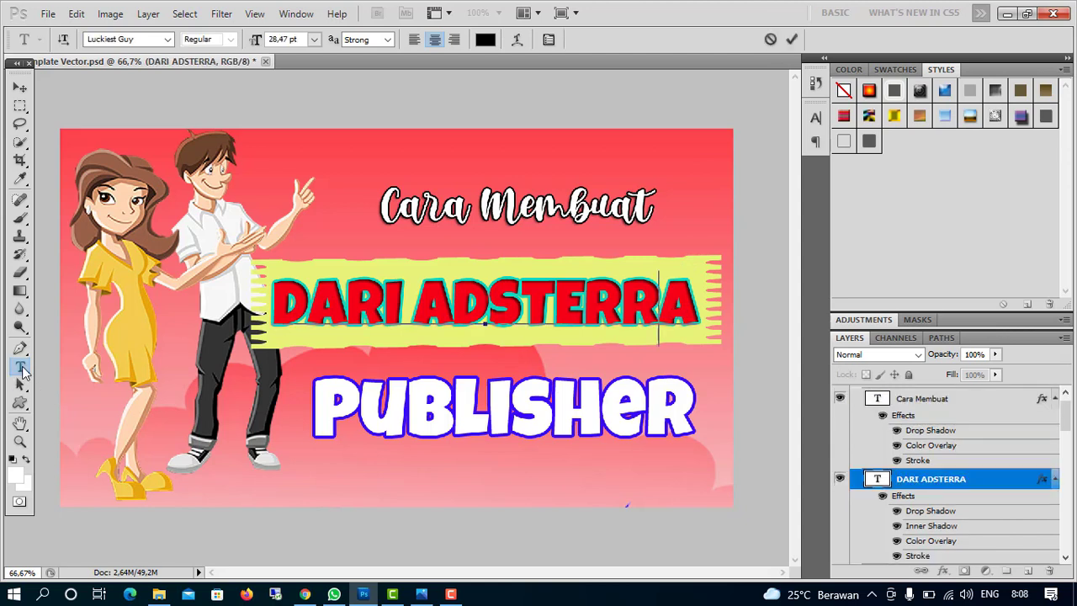
key(Left)
key(Left)
key(Left)
key(Left)
key(Left)
key(End)
key(BackSpace)
key(BackSpace)
key(BackSpace)
key(BackSpace)
key(BackSpace)
key(BackSpace)
key(BackSpace)
key(BackSpace)
key(BackSpace)
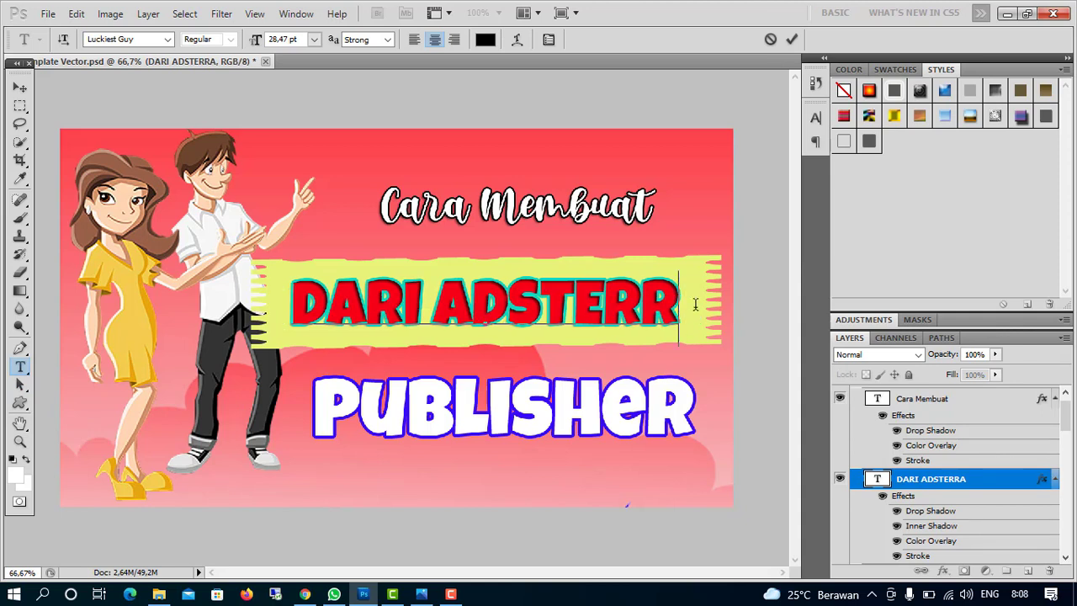
key(BackSpace)
key(BackSpace)
key(BackSpace)
key(BackSpace)
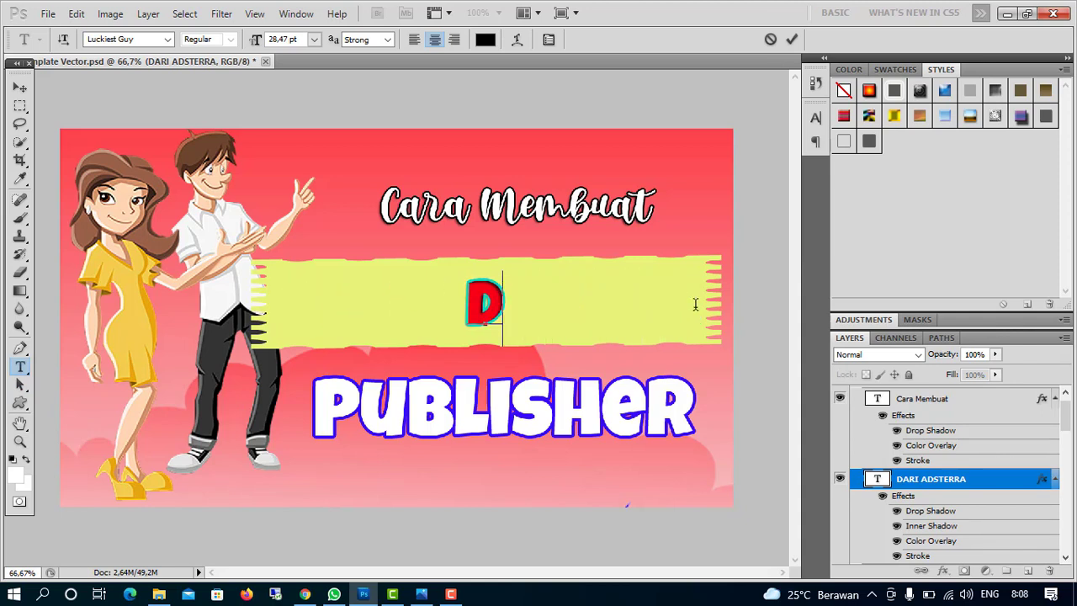
text(T)
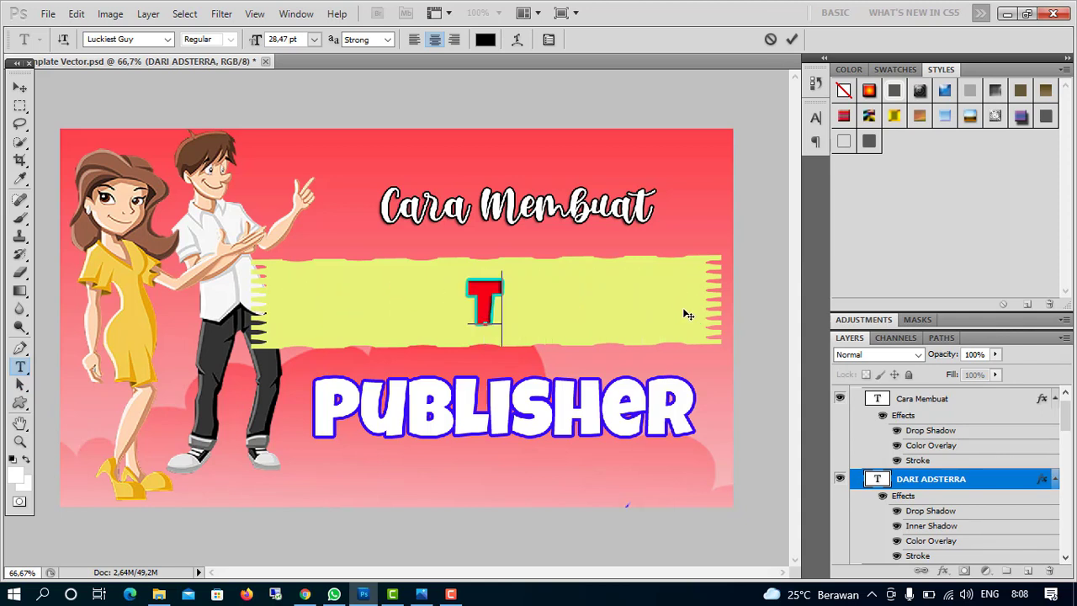
text(HUM)
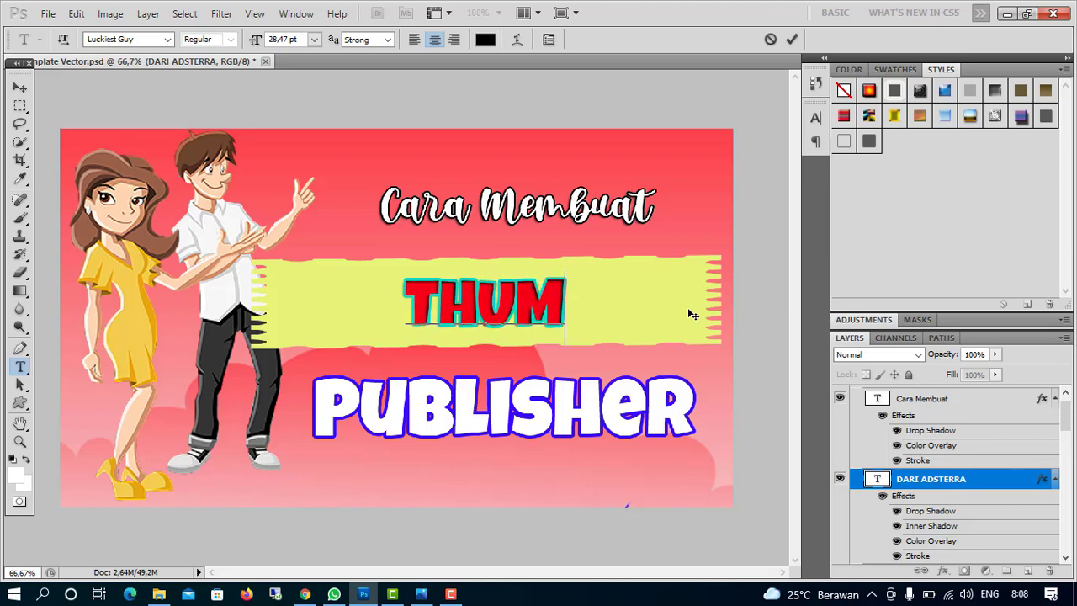
text(BNA)
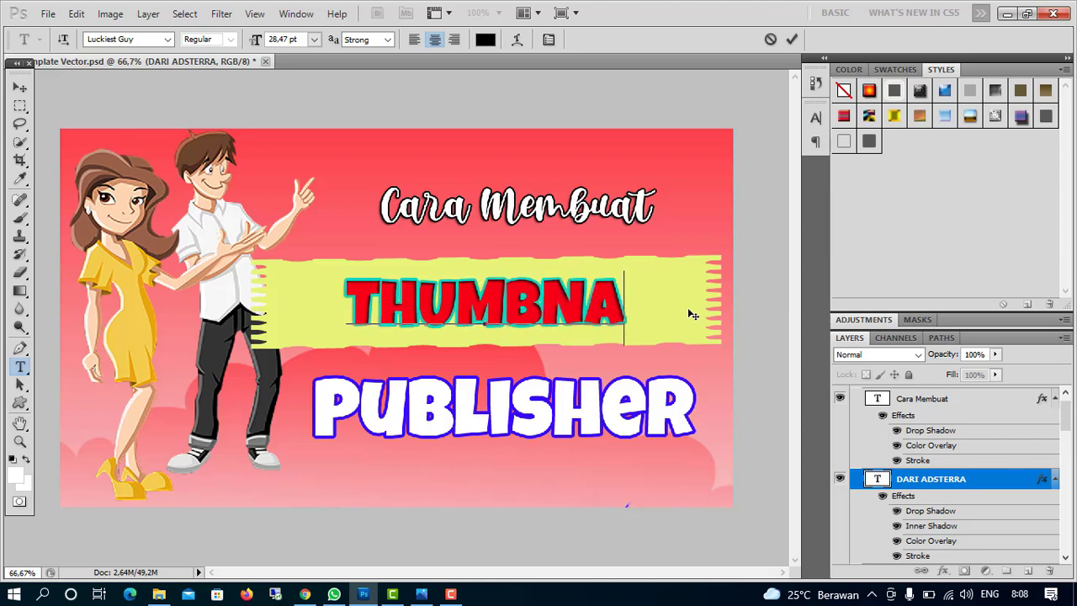
text(IL V)
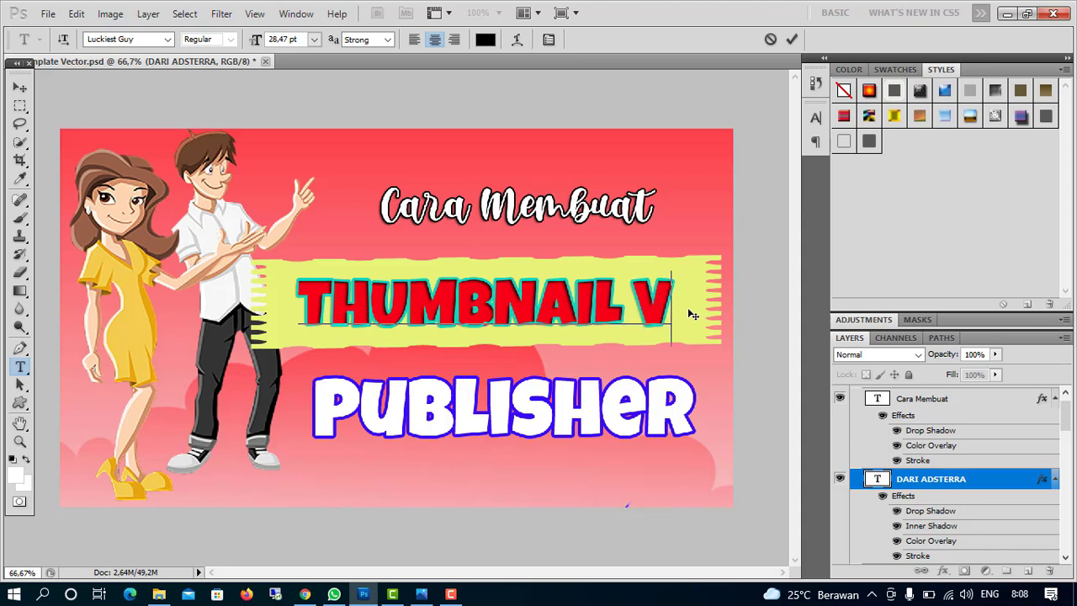
text(IDEO)
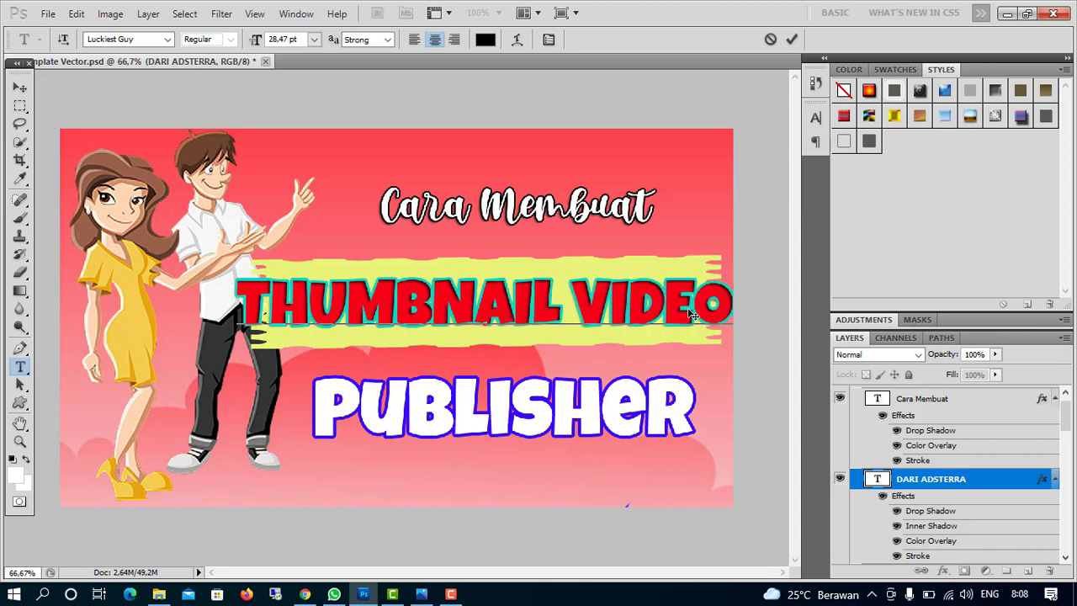
Set the font size of the whole THUMBNAIL VIDEO text to 24 pt, trying 12 pt and 30 pt first
drag(734, 312, 217, 313)
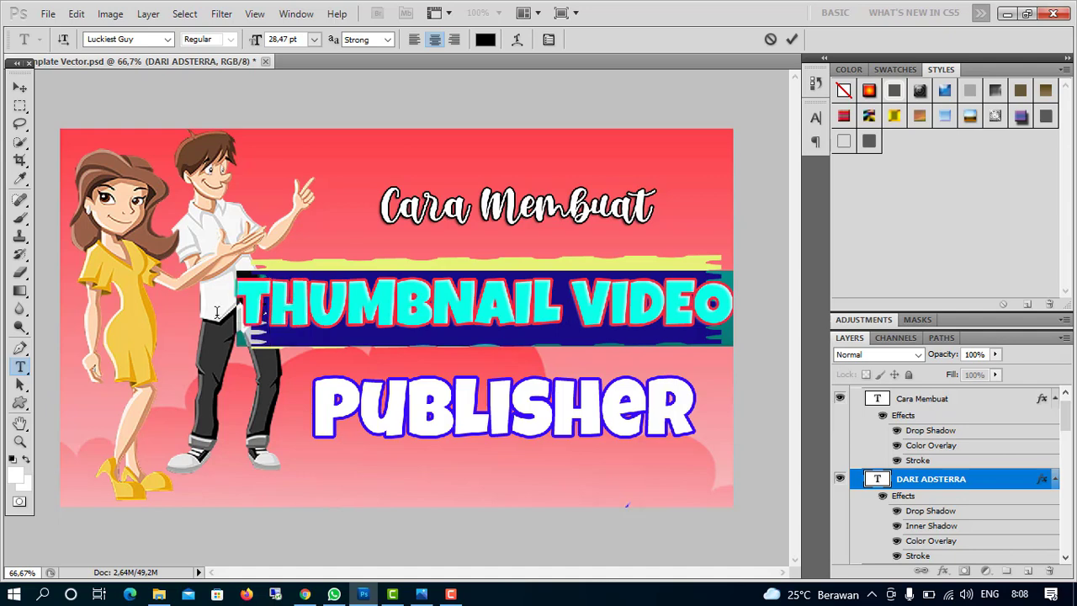
click(313, 40)
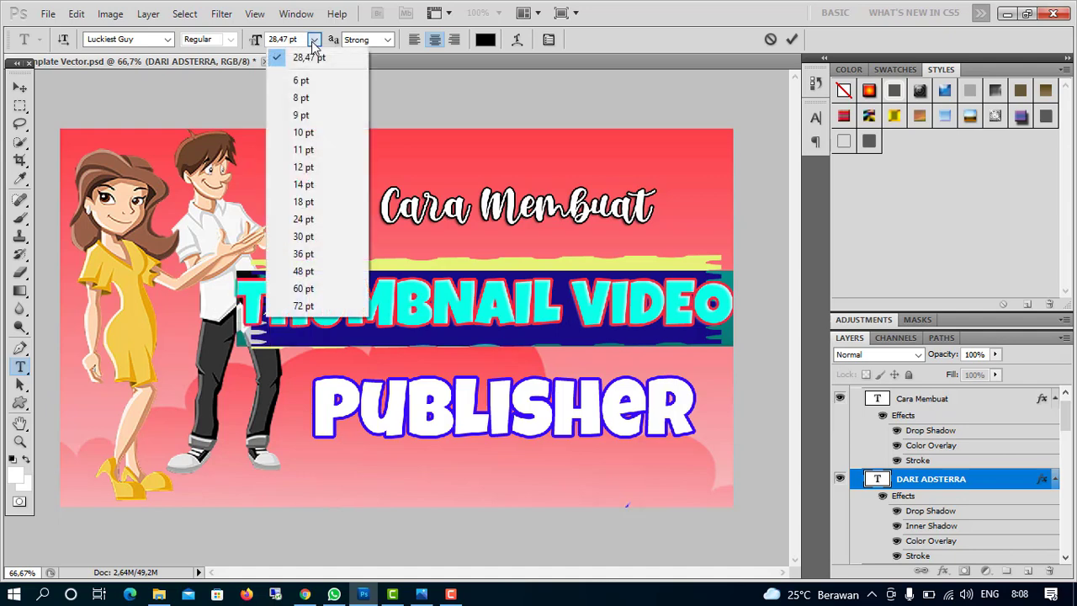
click(319, 168)
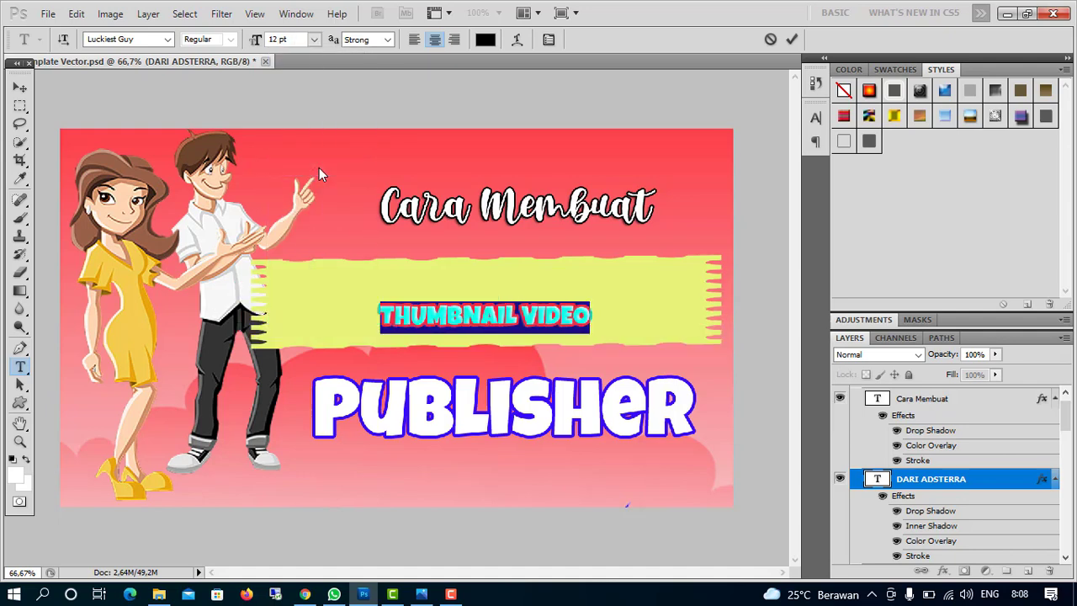
click(311, 43)
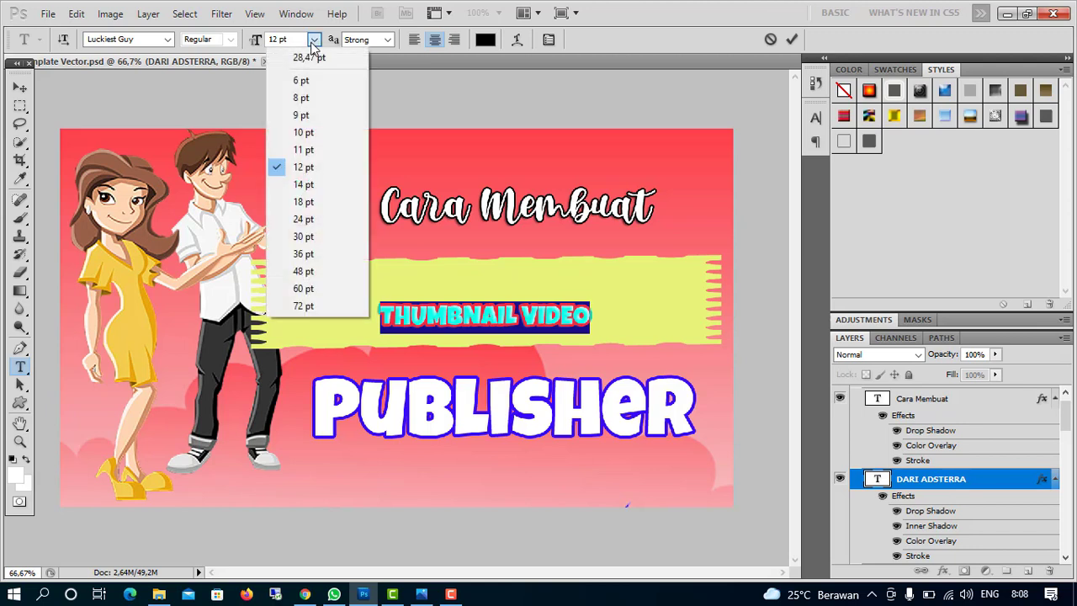
click(305, 239)
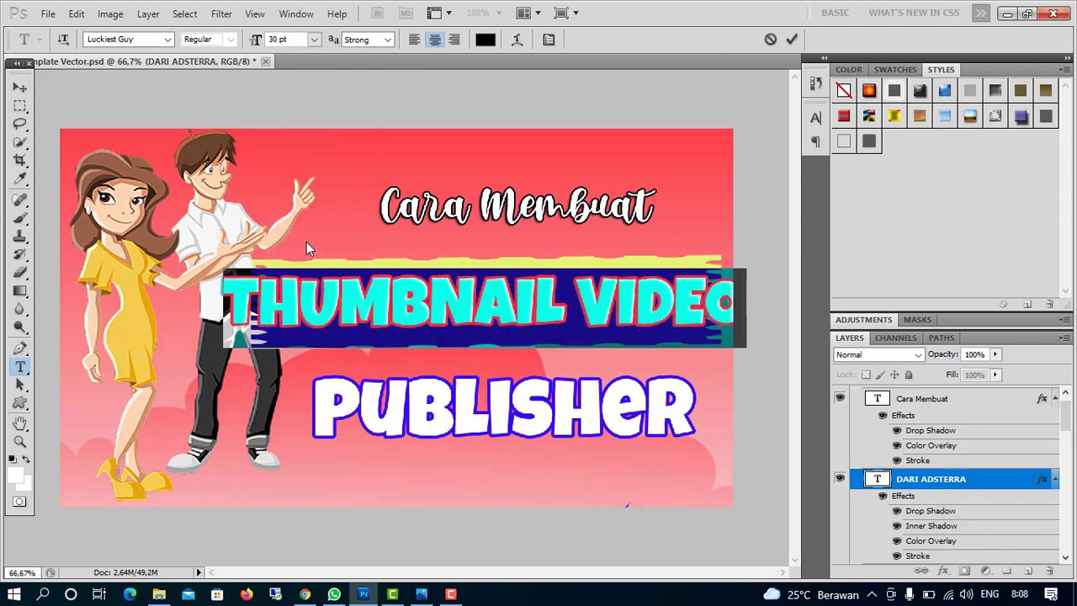
click(314, 42)
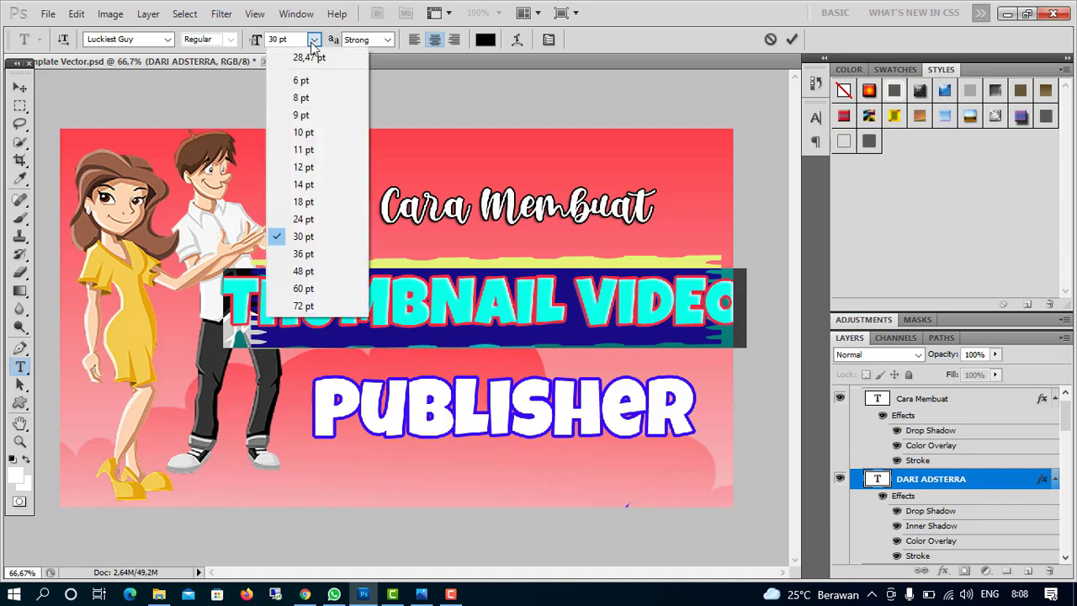
click(307, 218)
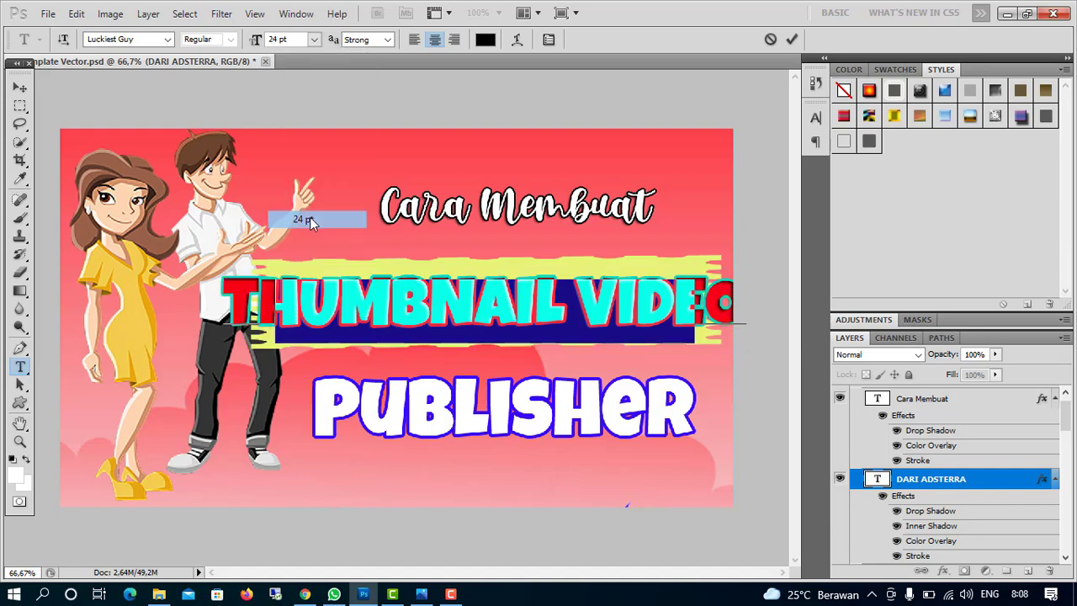
Look through the available fonts for the THUMBNAIL VIDEO text
click(167, 40)
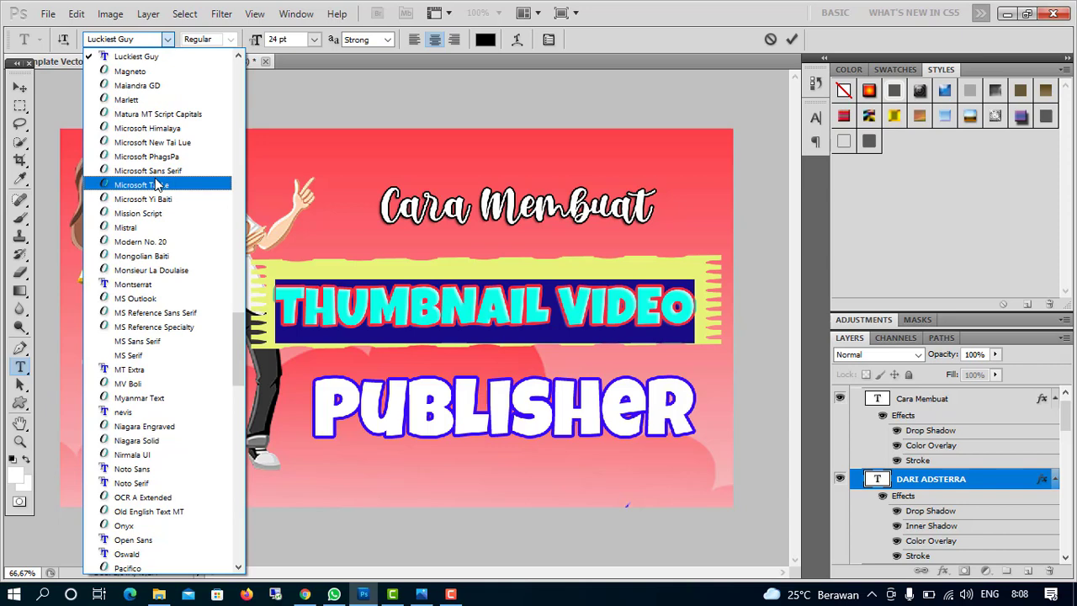
scroll(157, 252, down, 18)
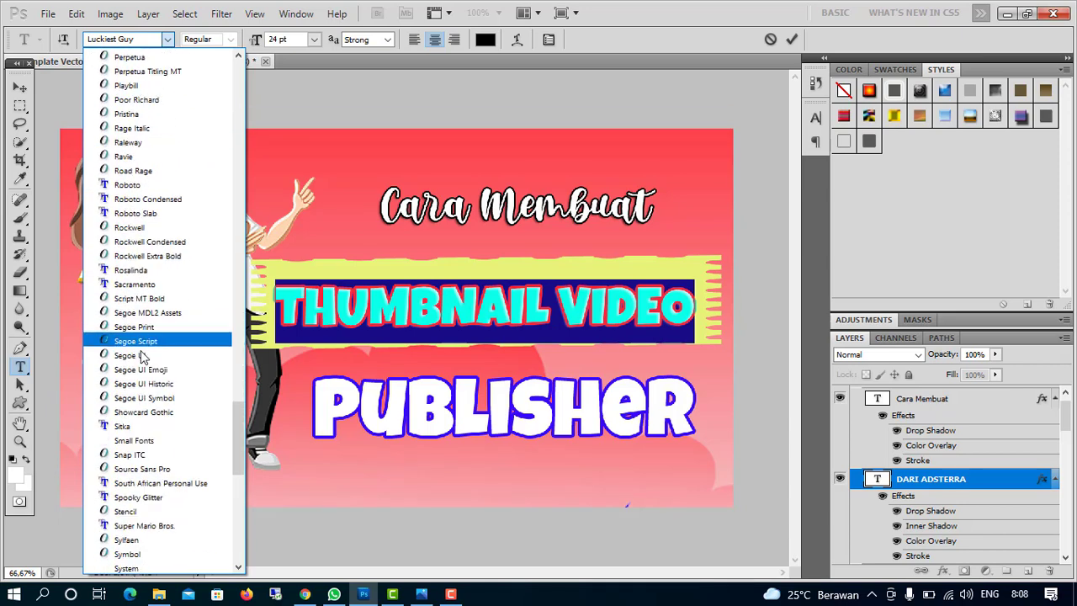
scroll(139, 394, down, 5)
scroll(139, 393, down, 4)
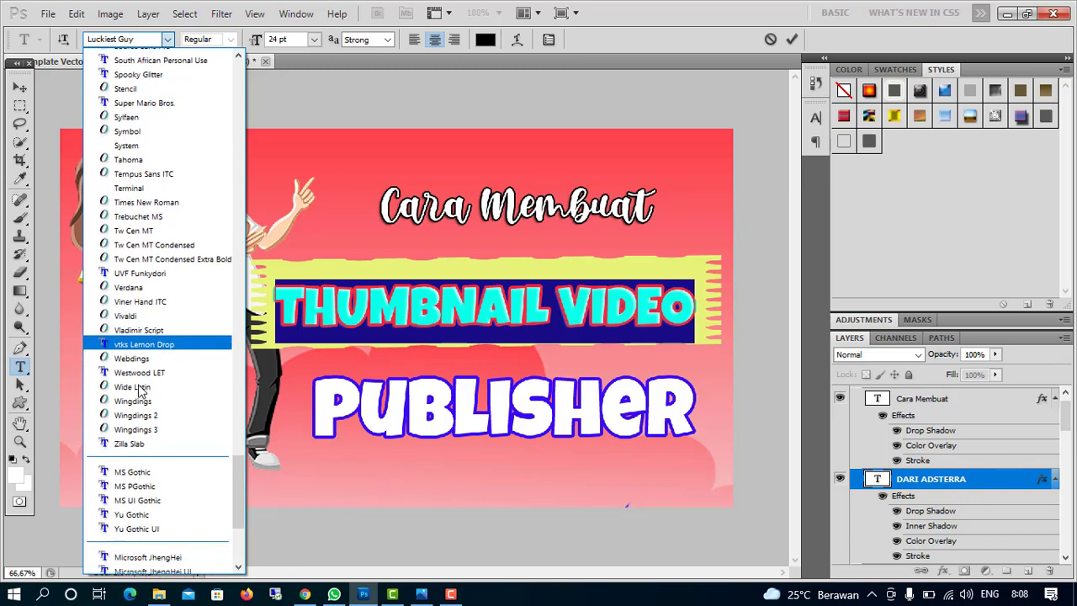
click(507, 156)
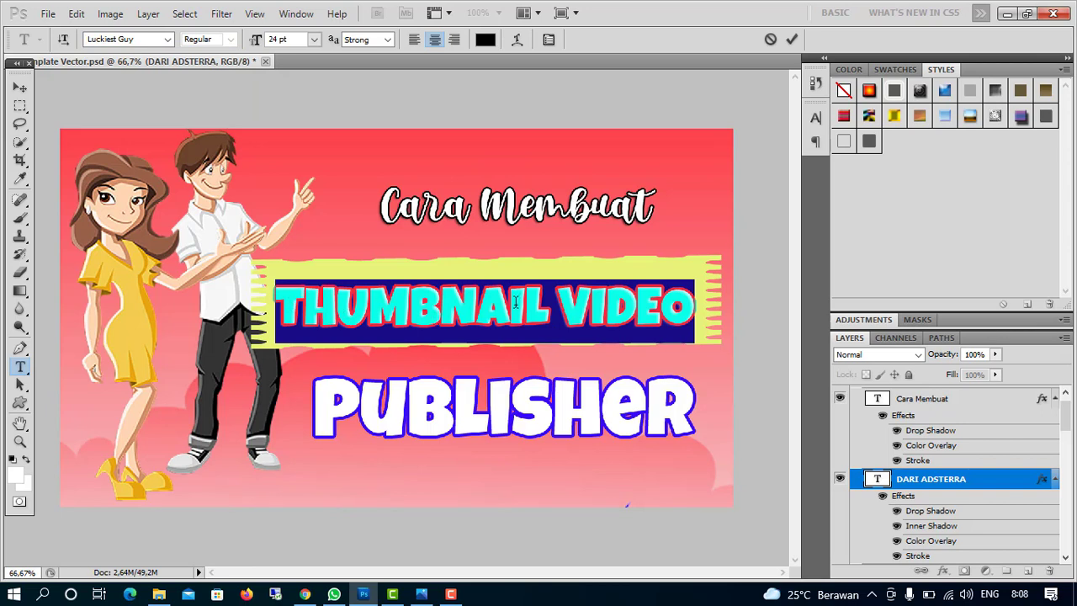
Change the Color Overlay of the THUMBNAIL VIDEO text to the red ed0a20, trying blue first
click(156, 15)
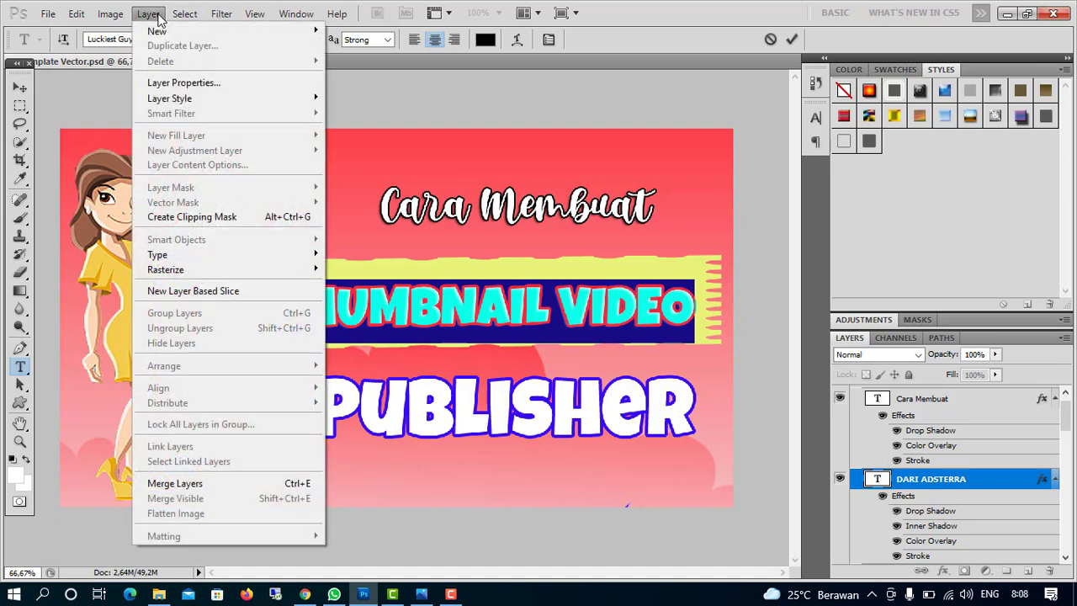
mouse_move(199, 102)
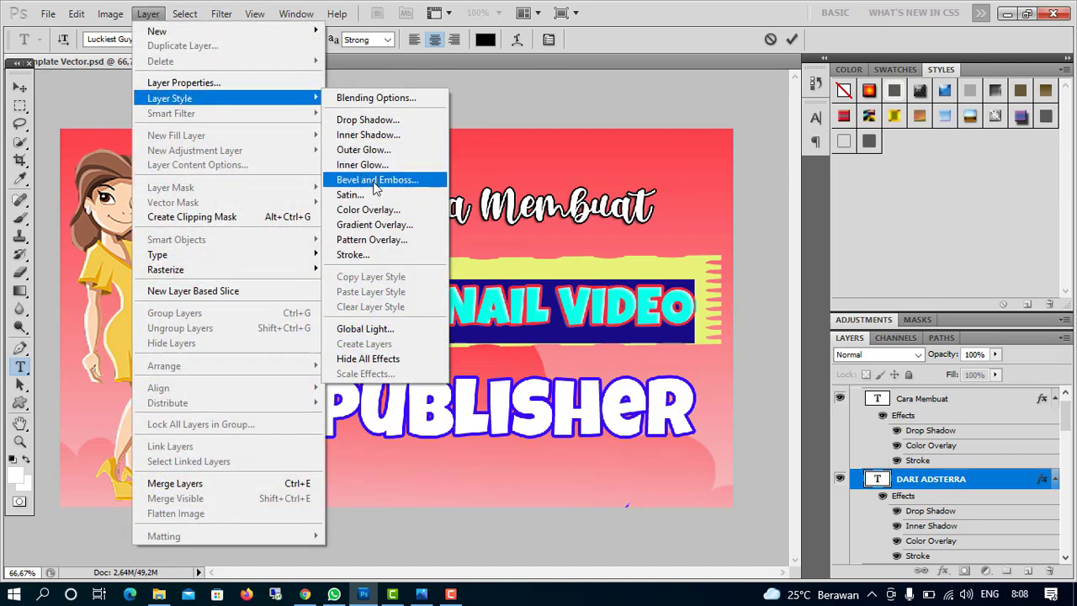
click(374, 210)
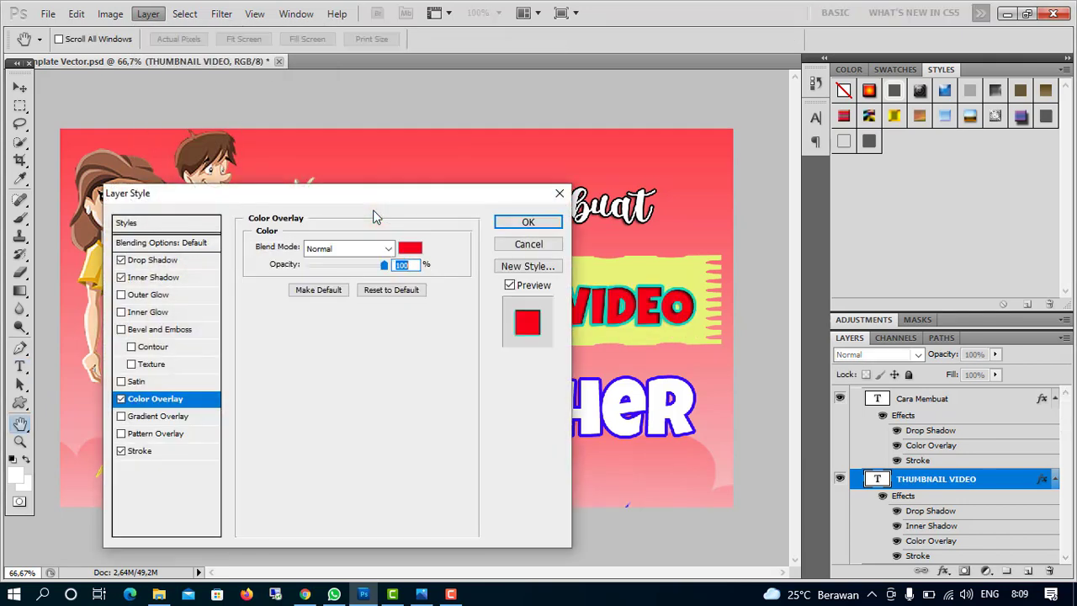
click(411, 250)
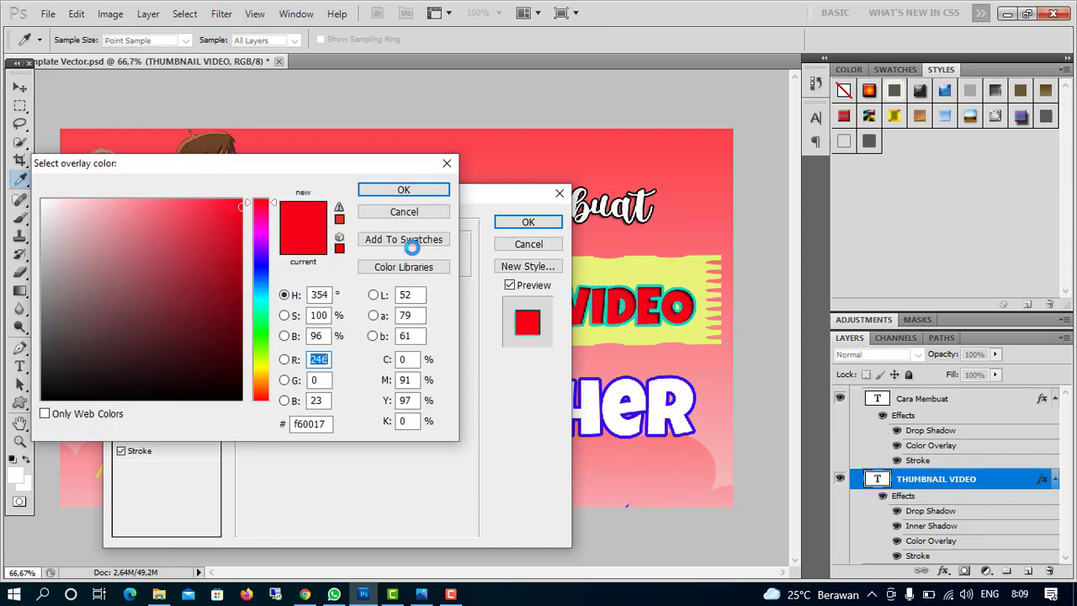
click(259, 265)
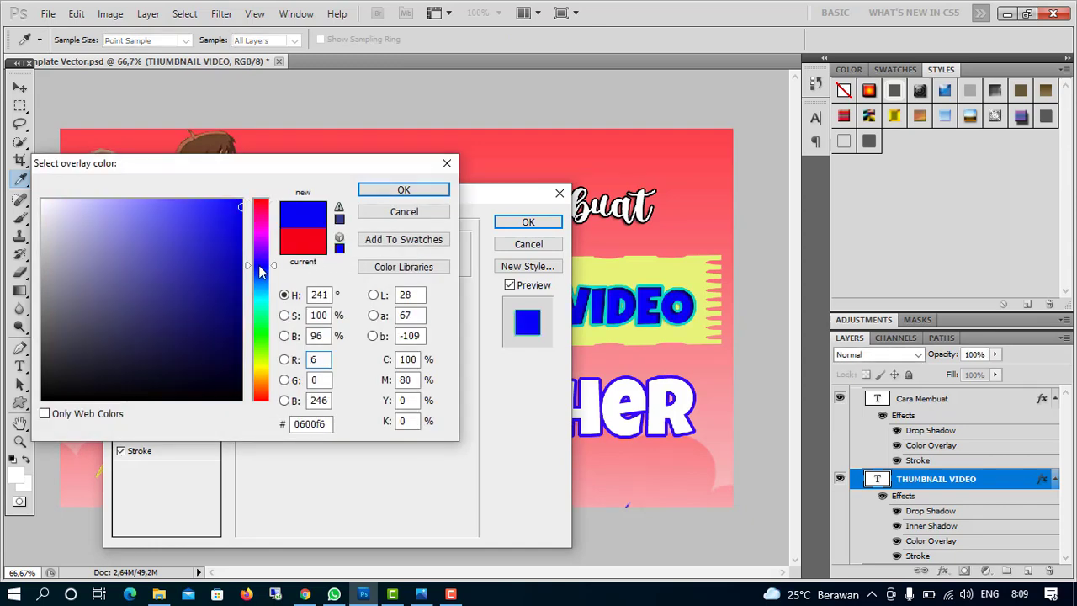
click(258, 207)
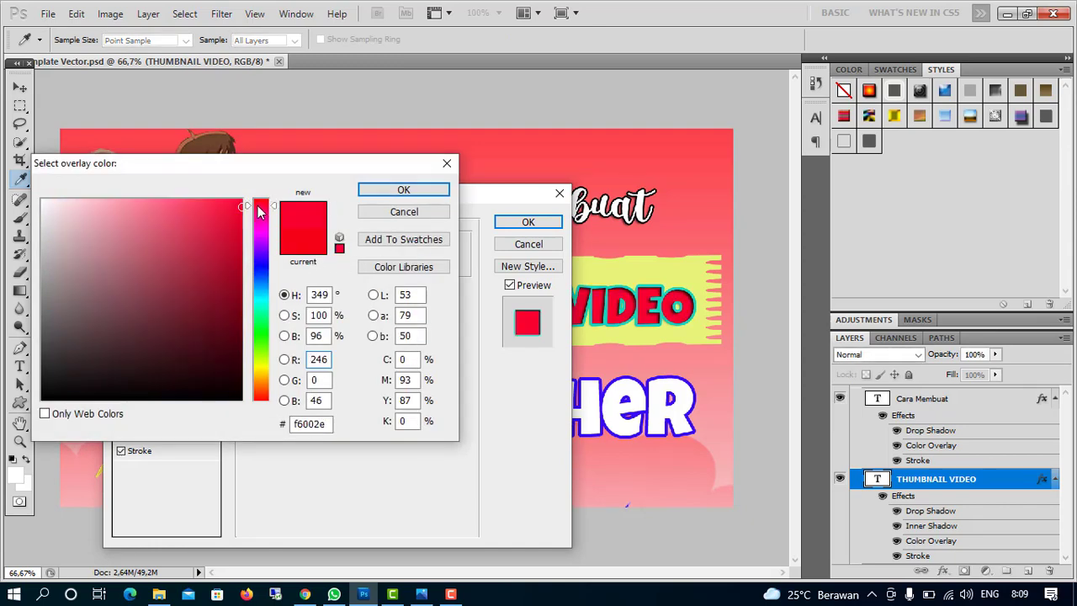
click(259, 204)
click(233, 213)
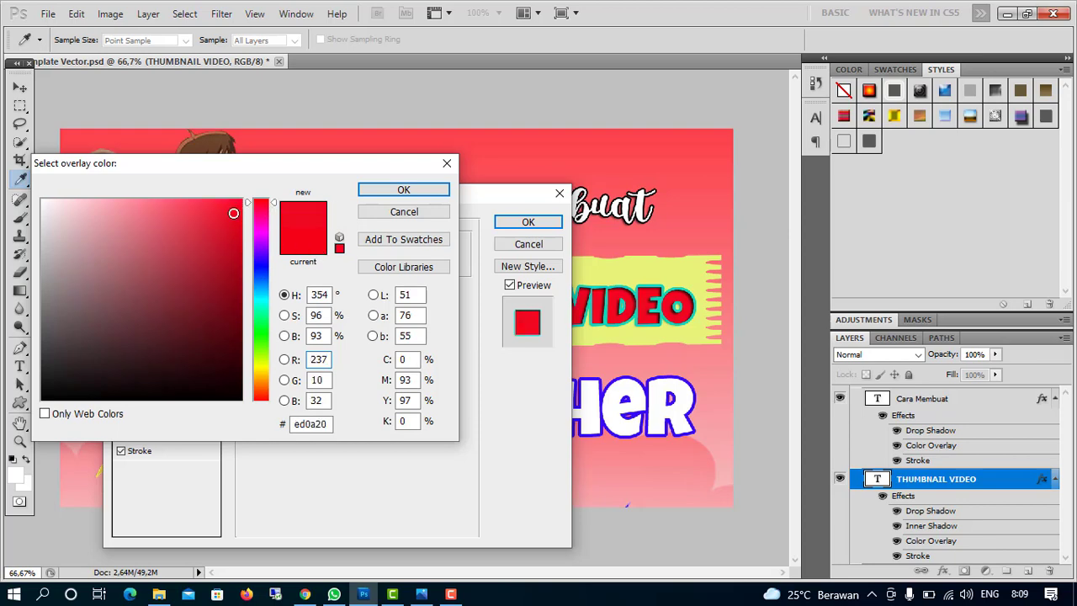
click(391, 189)
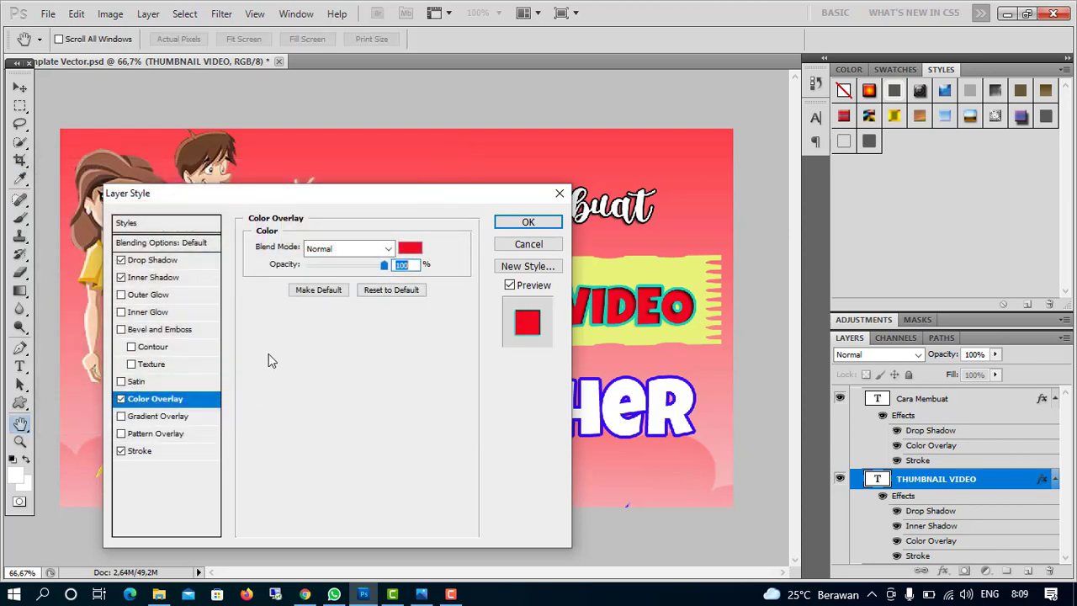
Change the stroke colour of the THUMBNAIL VIDEO text to the yellow e6de09
click(157, 452)
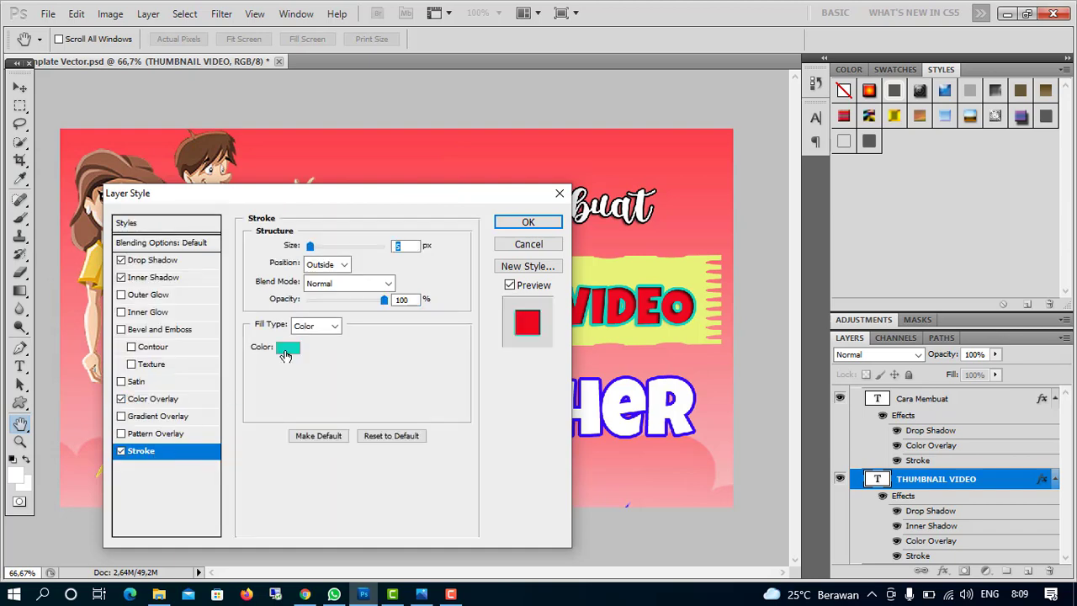
click(287, 352)
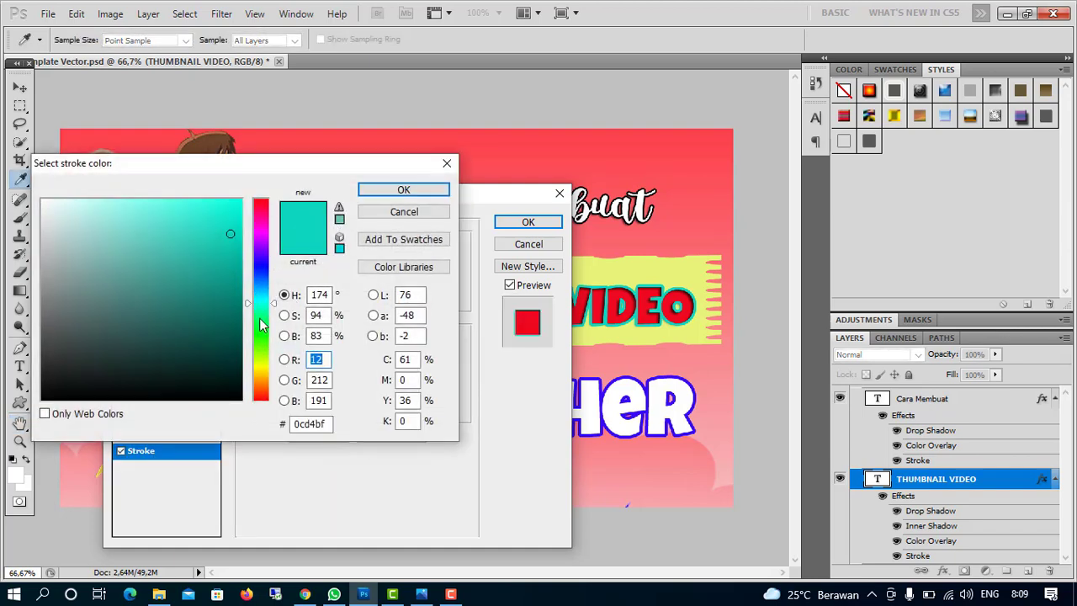
click(256, 368)
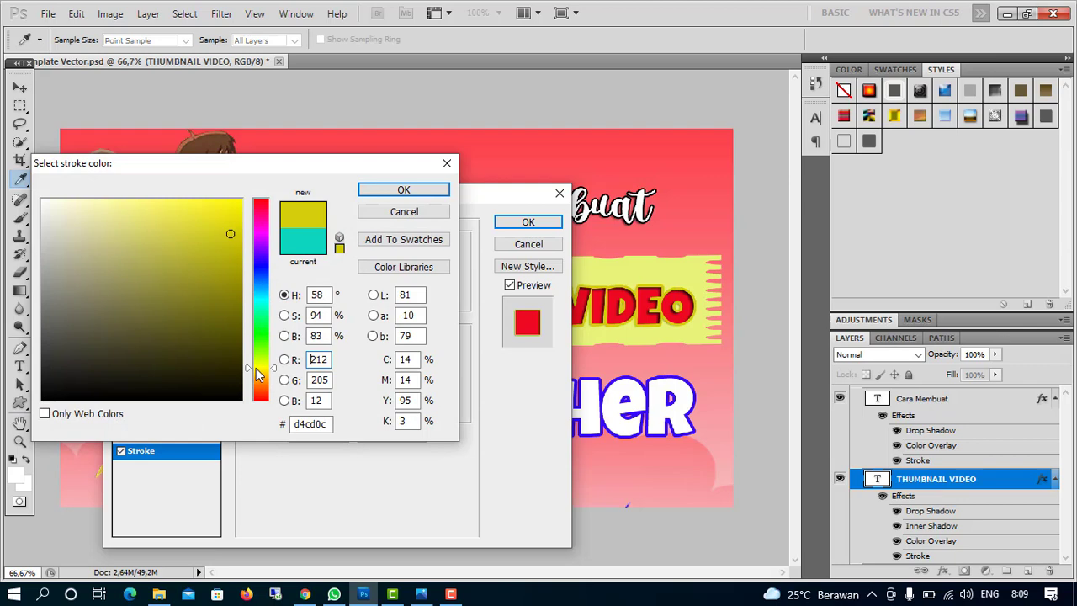
click(234, 219)
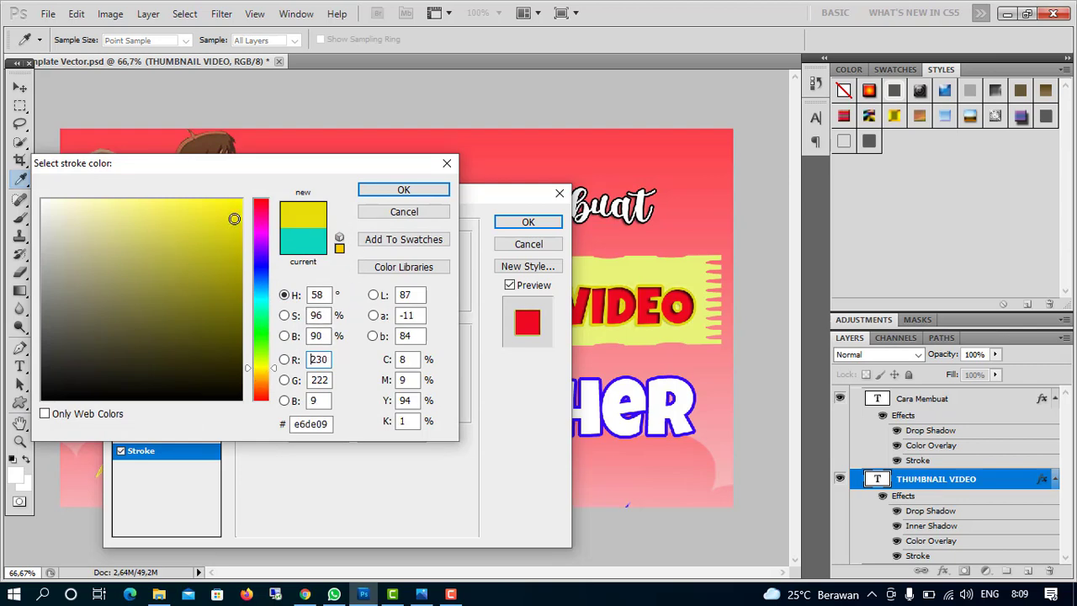
click(418, 193)
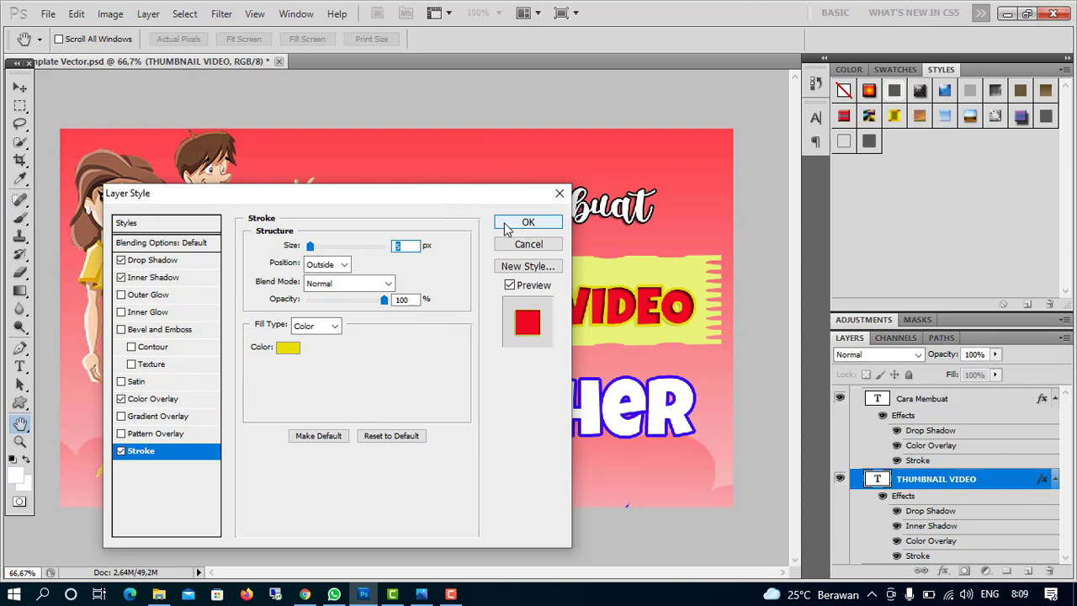
Set the stroke size of the THUMBNAIL VIDEO text to 7 px, trying 1 px first, and apply the layer style
mouse_move(310, 245)
mouse_down()
mouse_move(325, 245)
mouse_move(305, 246)
mouse_up()
mouse_move(370, 195)
mouse_down()
mouse_move(703, 166)
mouse_move(725, 214)
mouse_move(710, 289)
mouse_up()
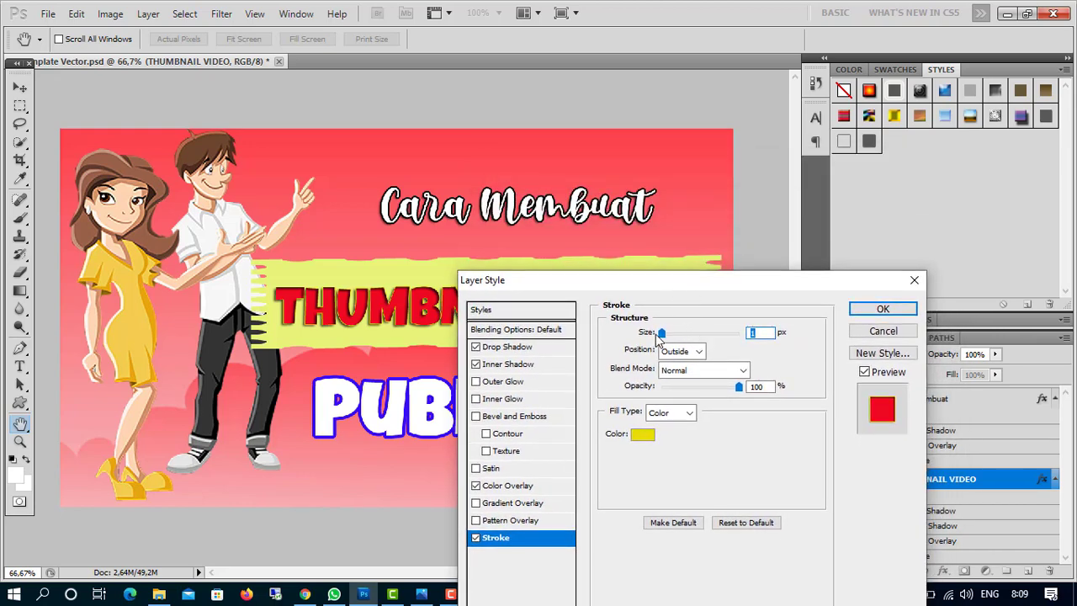
drag(665, 335, 670, 337)
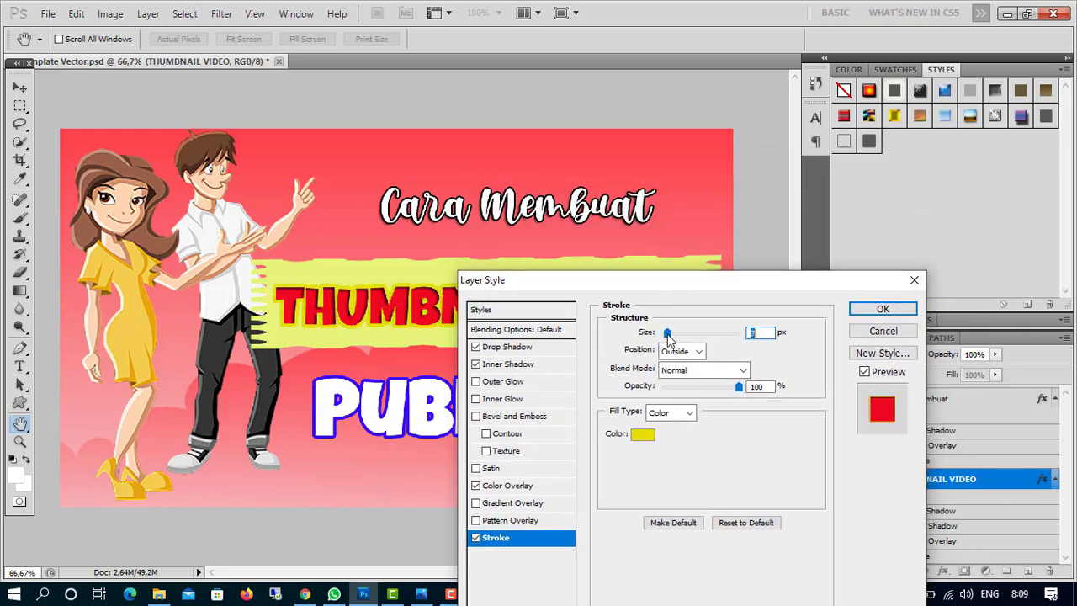
click(858, 311)
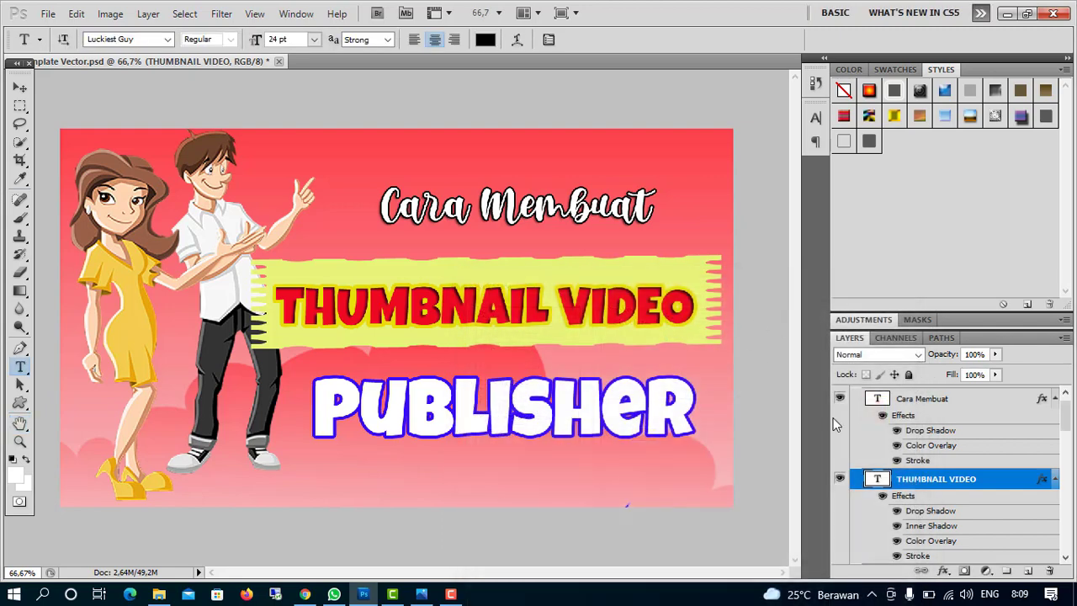
Recolour the banner behind THUMBNAIL VIDEO, layer Shape 1, to the turquoise 79f4de
scroll(874, 438, down, 2)
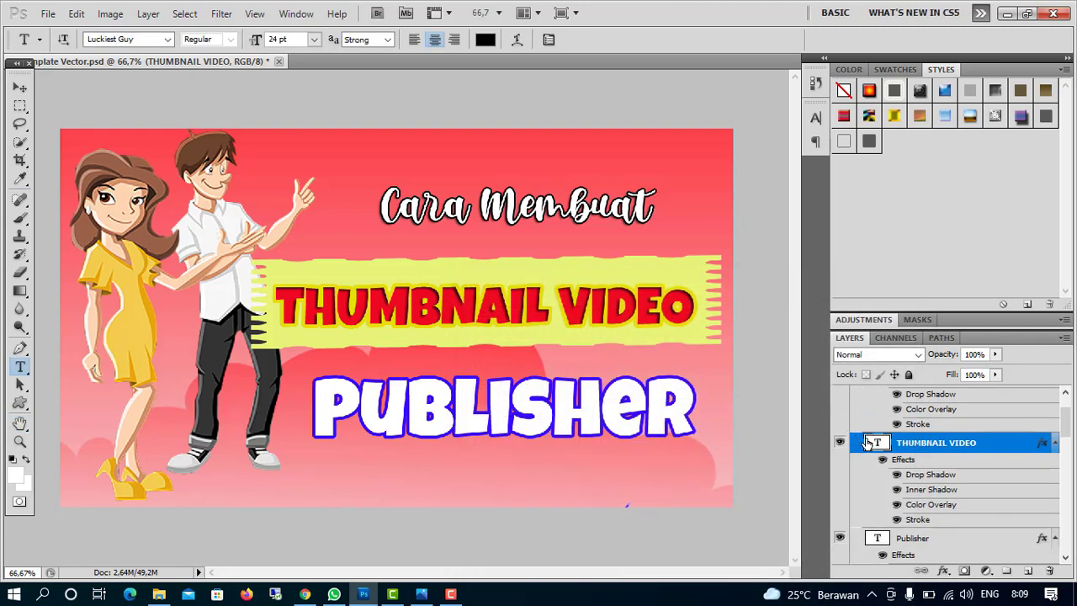
scroll(915, 484, down, 2)
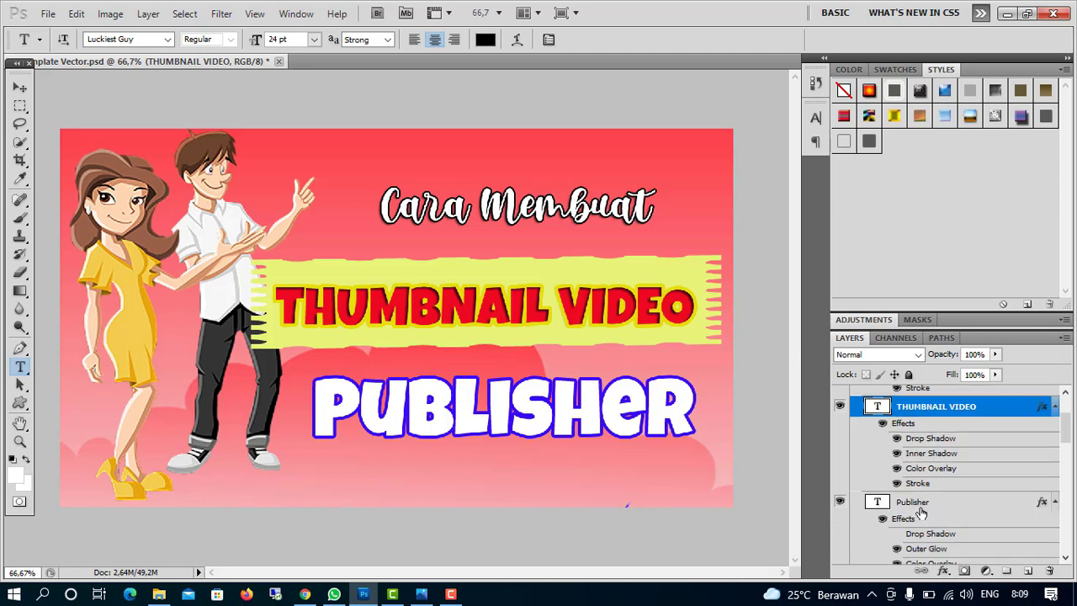
scroll(922, 512, down, 2)
scroll(899, 475, down, 3)
scroll(899, 475, down, 2)
click(876, 490)
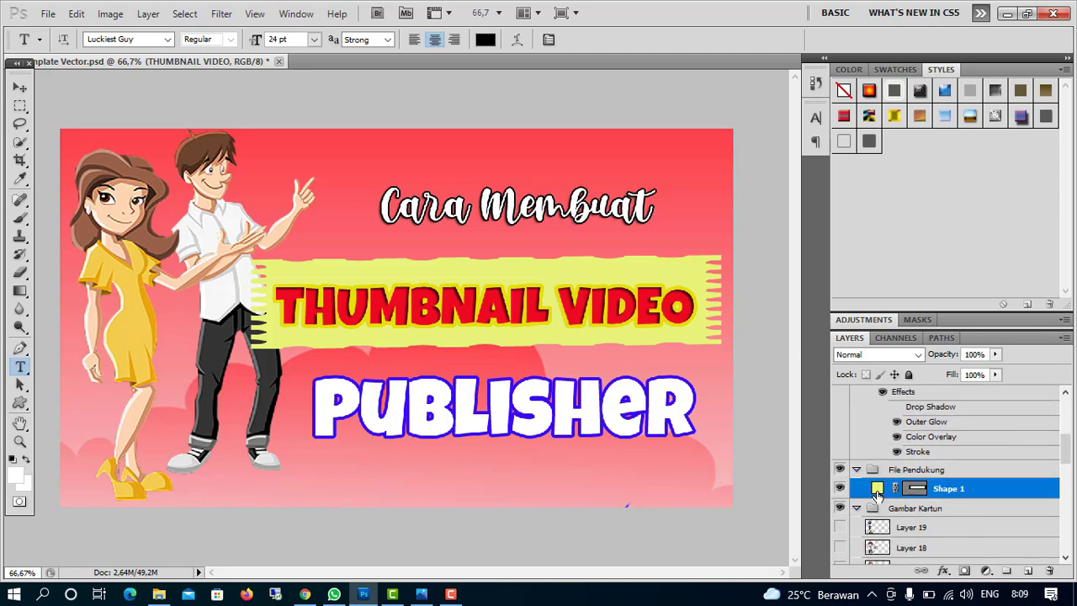
double_click(878, 490)
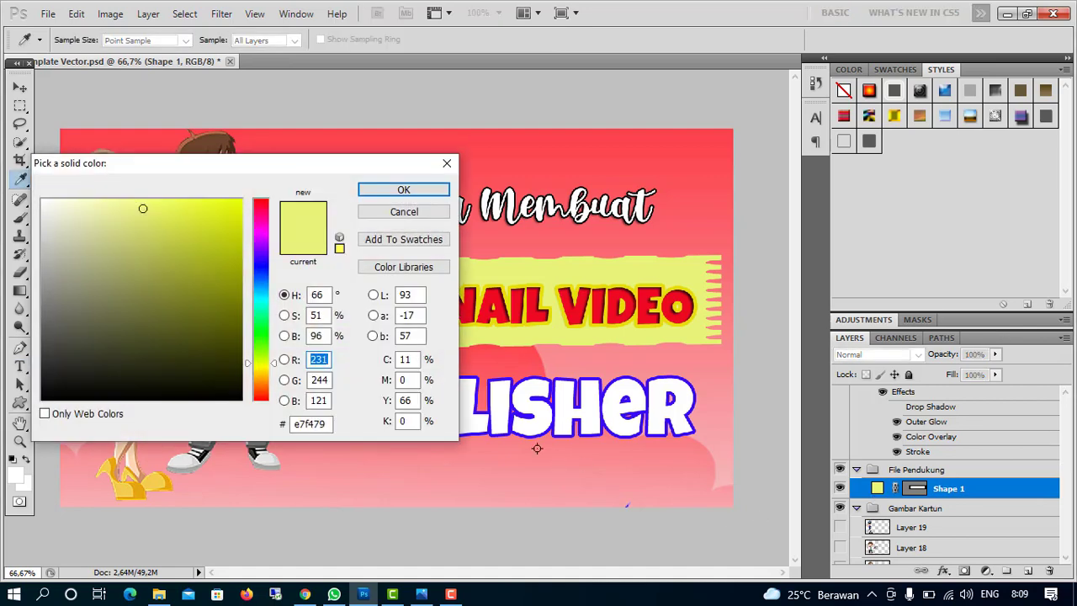
click(266, 306)
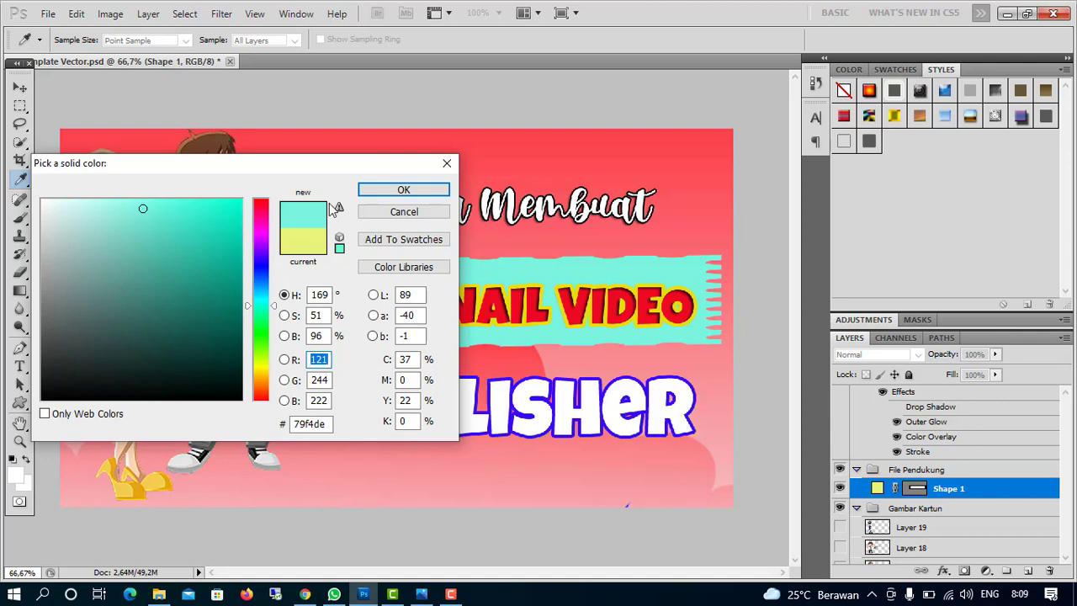
click(375, 196)
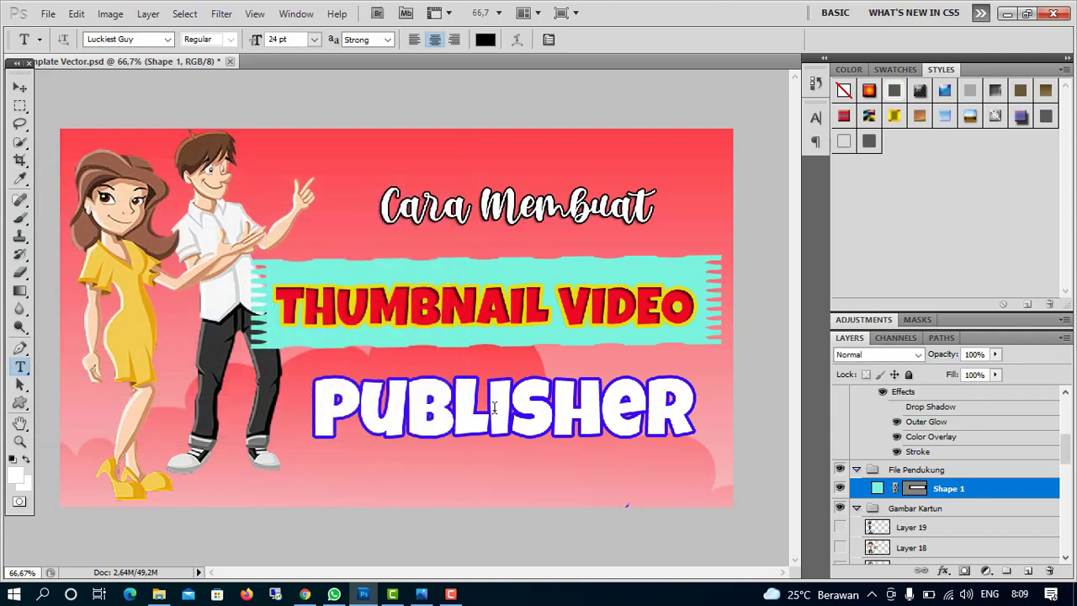
Replace the Publisher text below the banner with "Dengan mudAH"
click(486, 408)
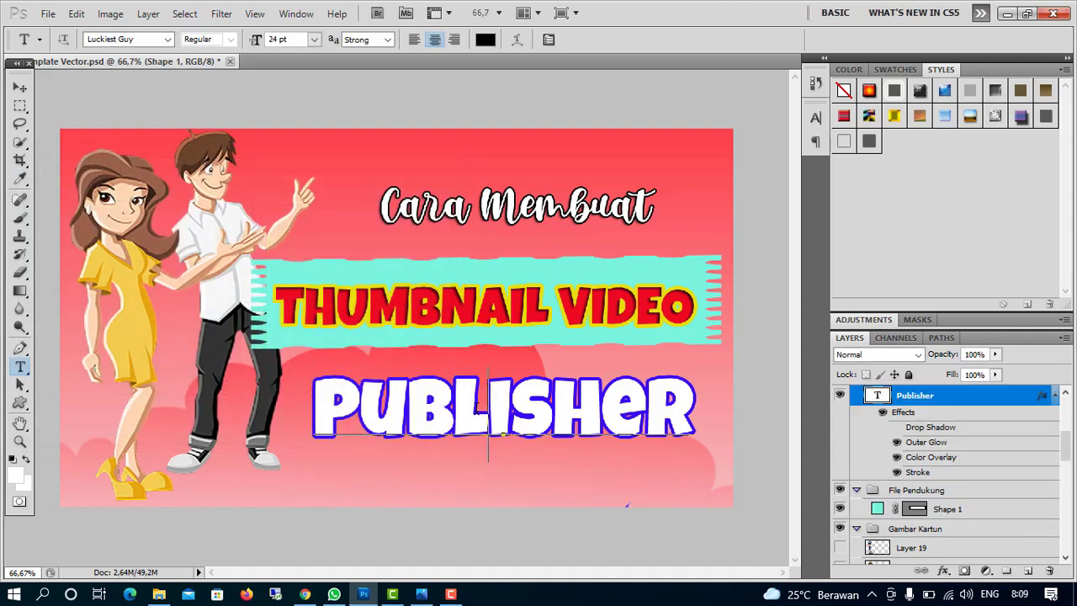
click(677, 393)
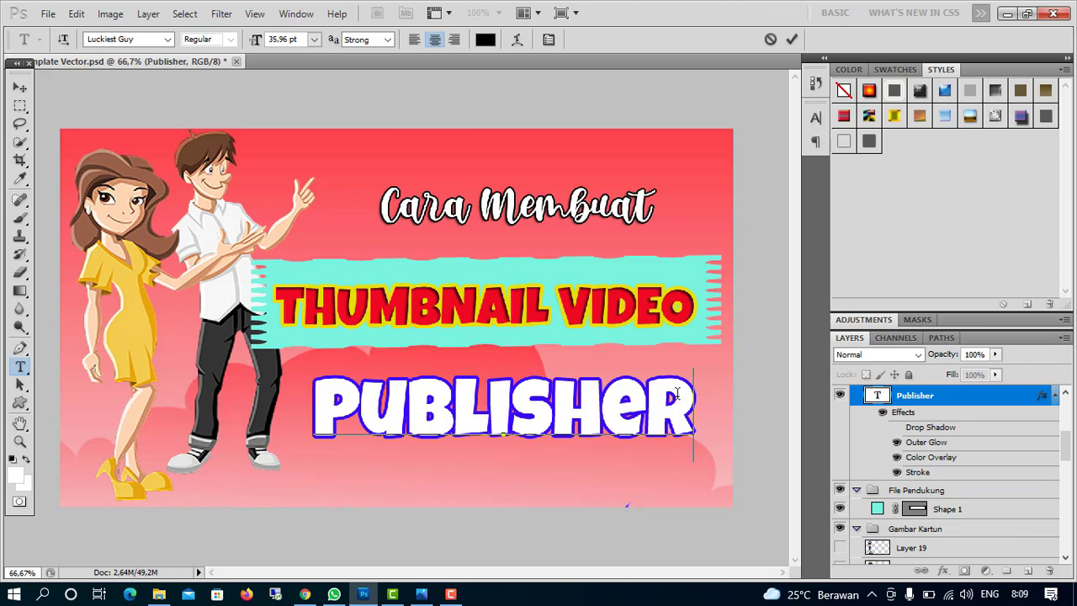
key(BackSpace)
key(BackSpace)
key(BackSpace)
key(BackSpace)
key(BackSpace)
key(BackSpace)
key(BackSpace)
key(BackSpace)
key(BackSpace)
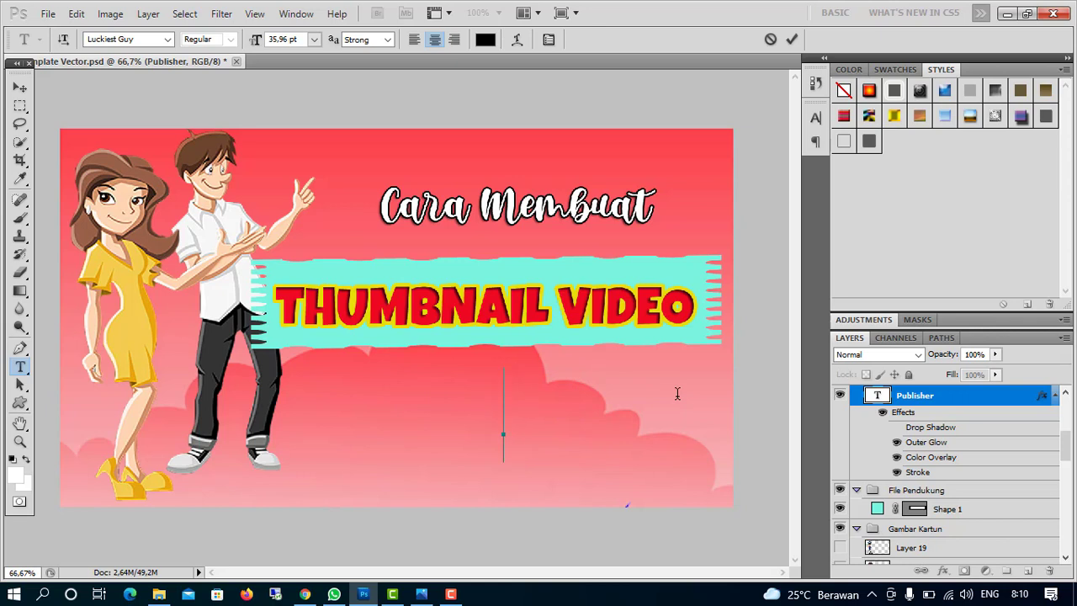
text(Dengan)
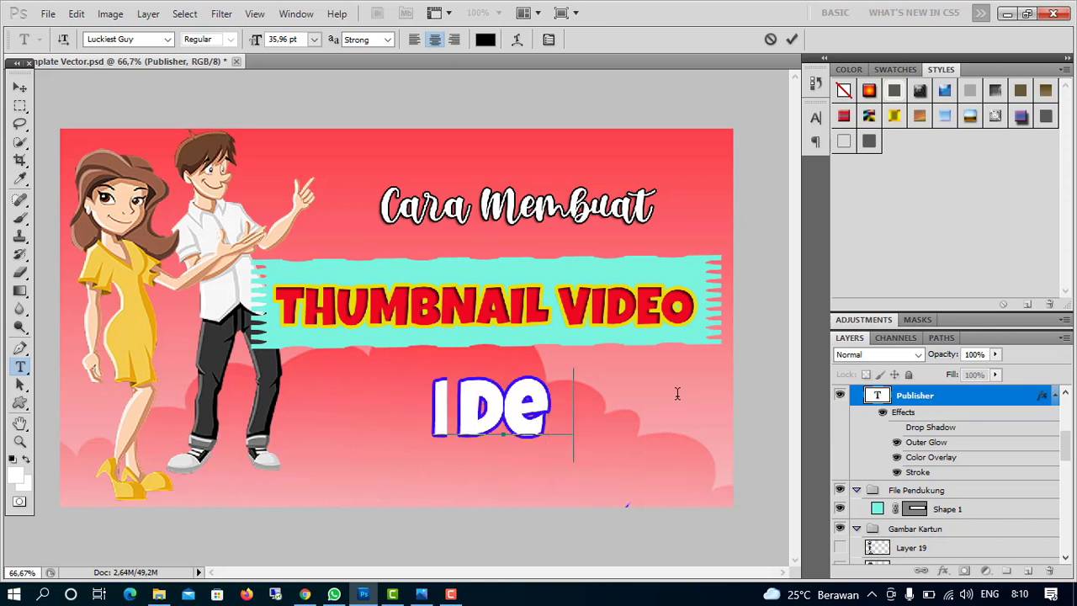
text( mu)
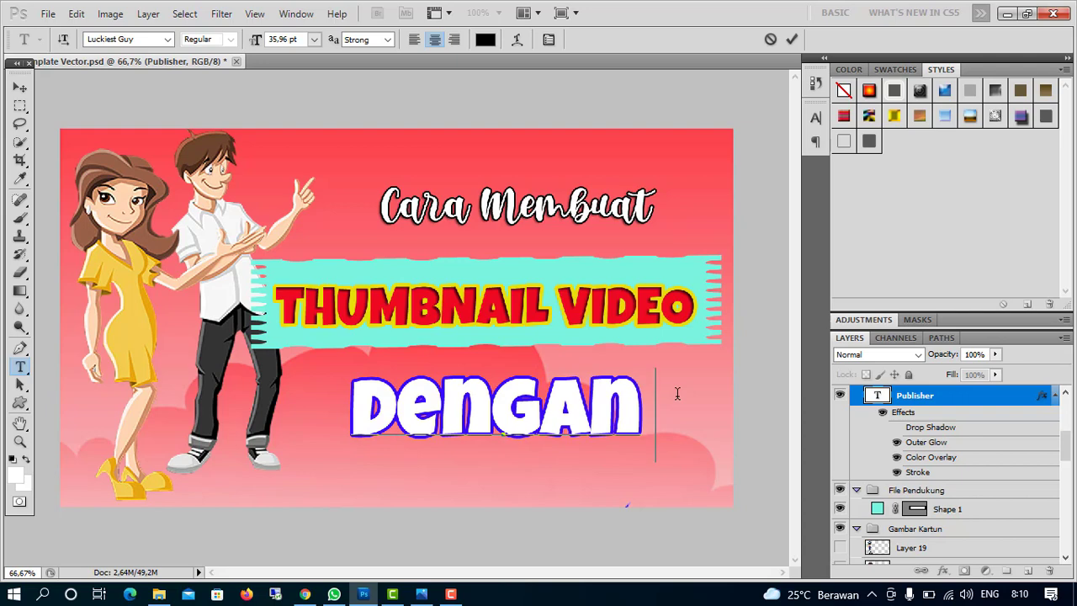
text(dA)
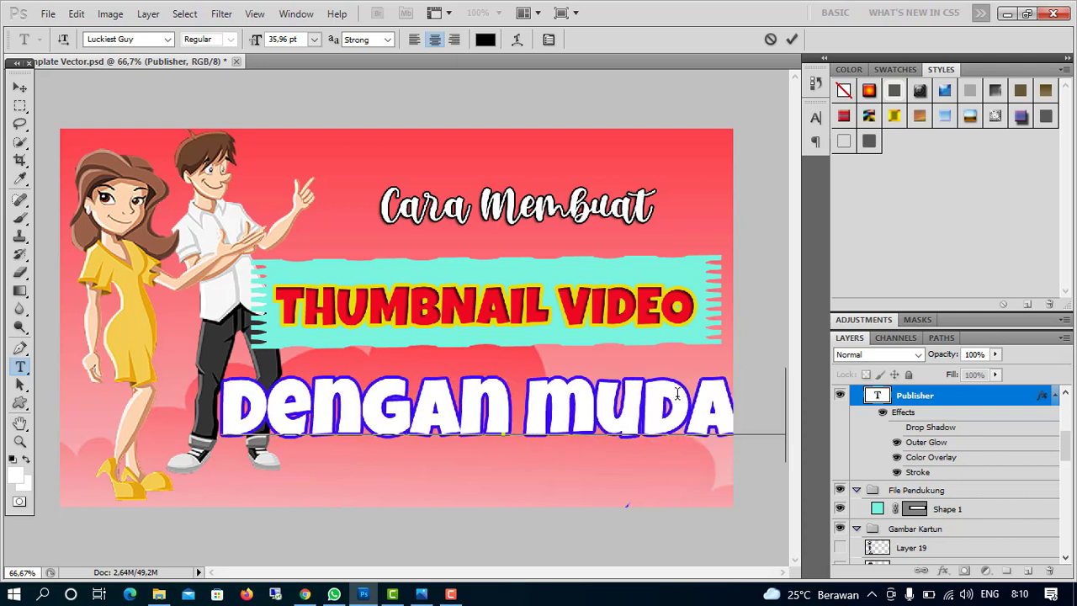
text(H)
Set the whole DENGAN MUDAH text to 24 pt, trying 18 pt first, and reposition it below the turquoise banner
drag(619, 361, 546, 377)
drag(726, 421, 142, 418)
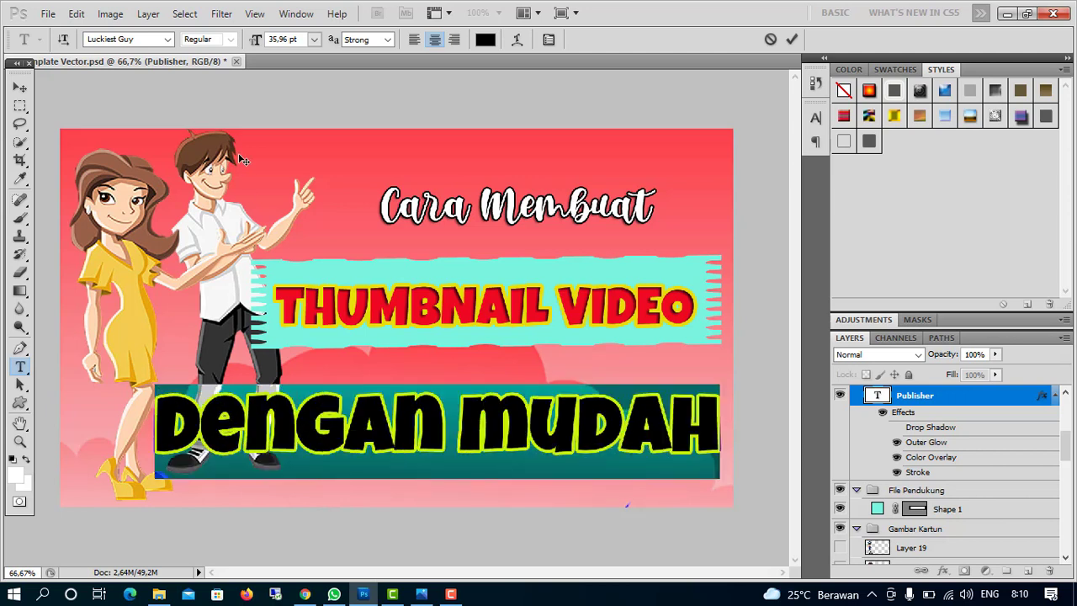
click(316, 42)
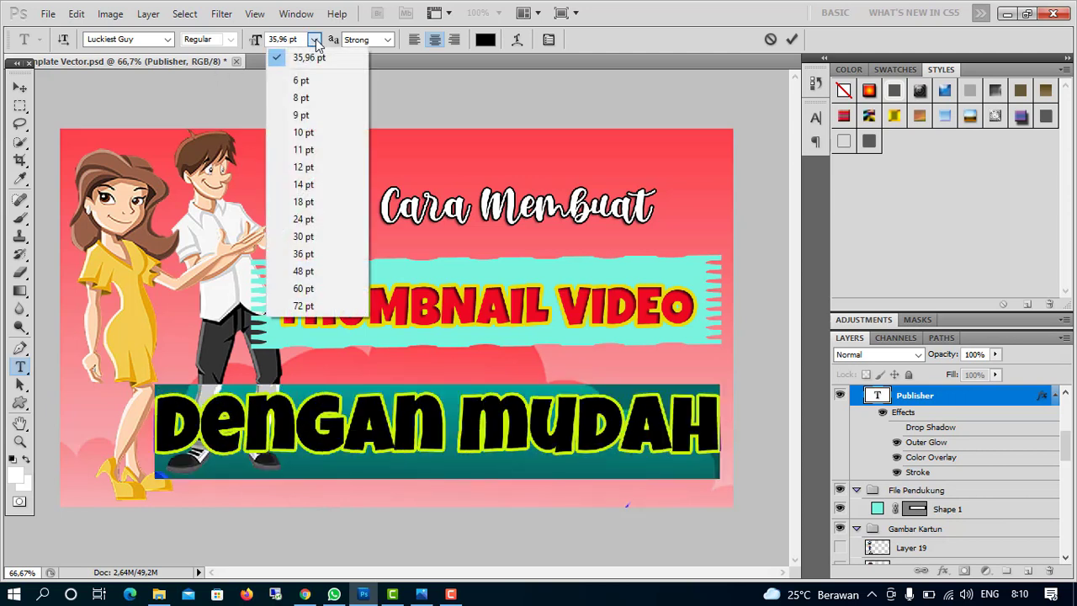
click(304, 202)
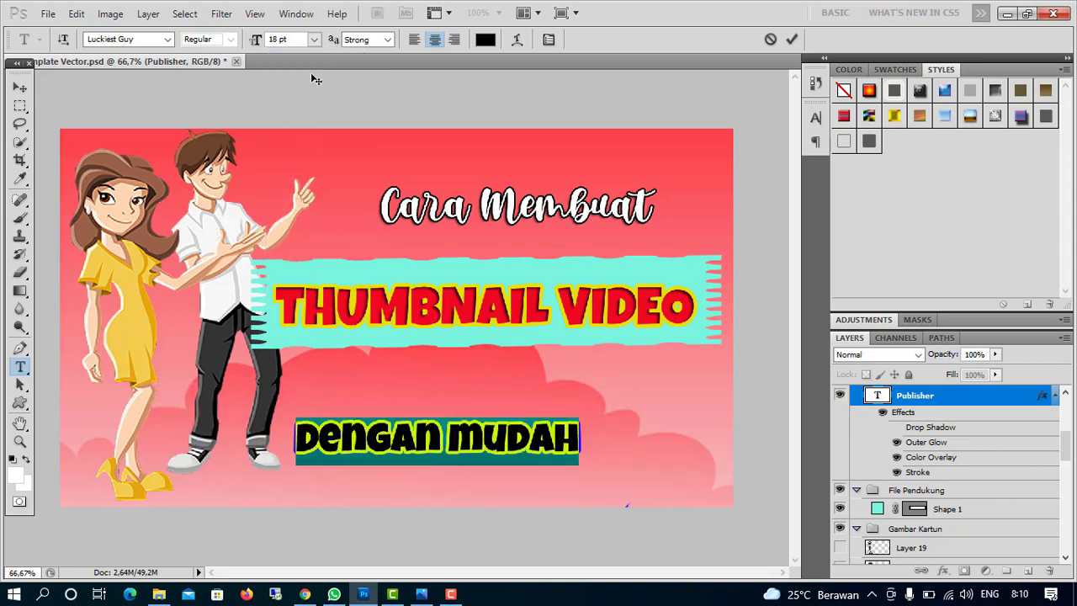
click(314, 41)
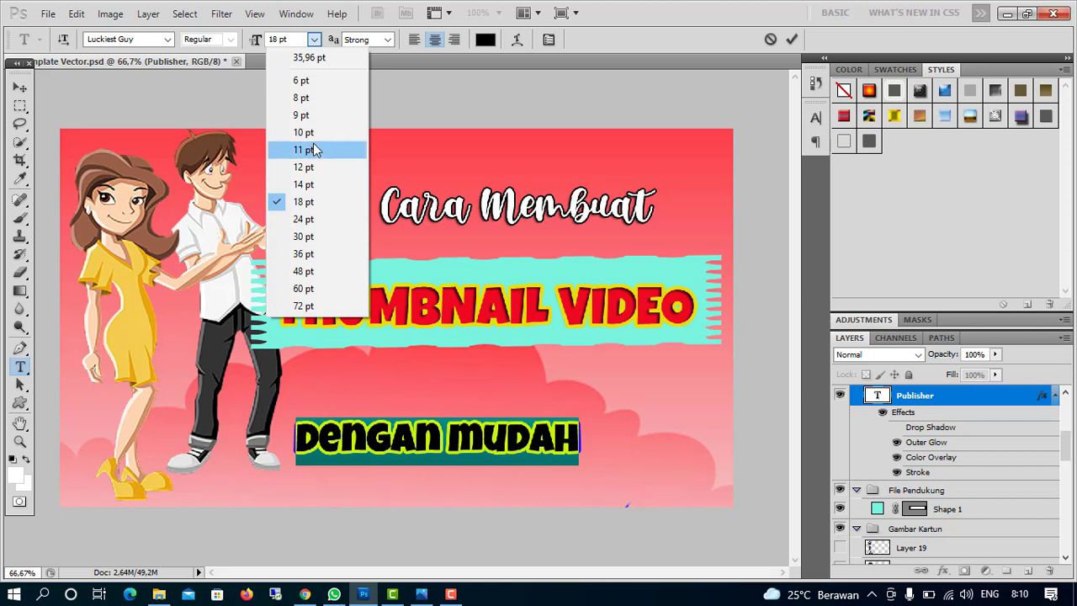
click(304, 220)
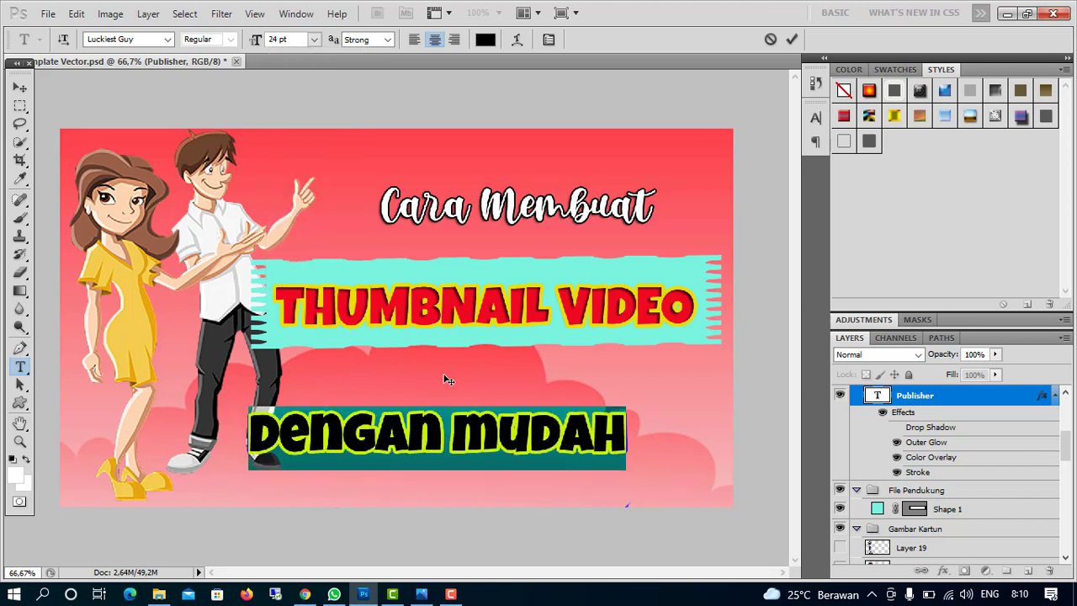
drag(450, 378, 486, 362)
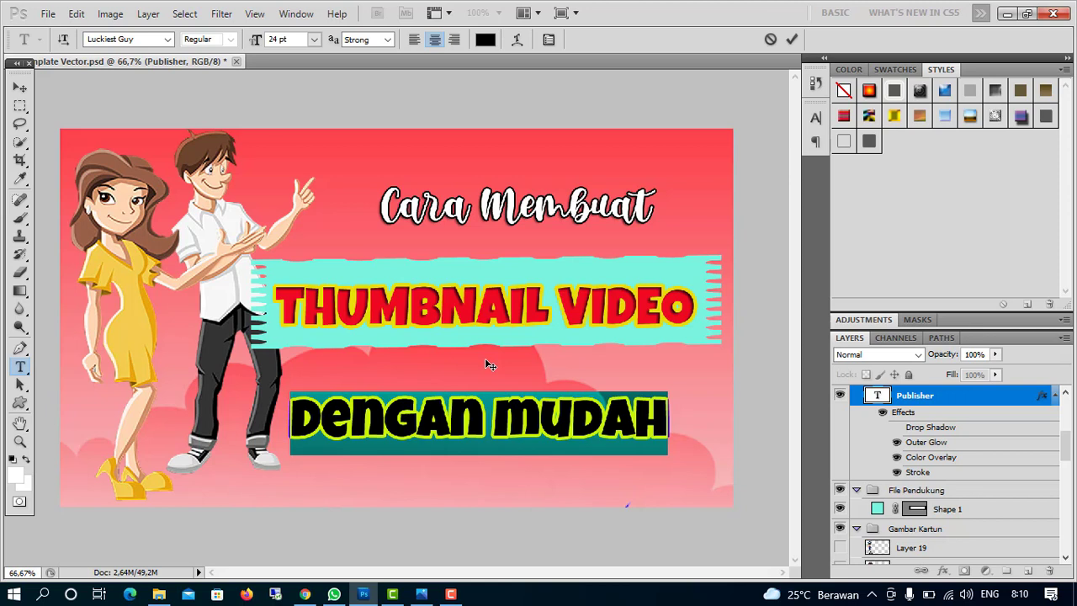
drag(489, 363, 505, 388)
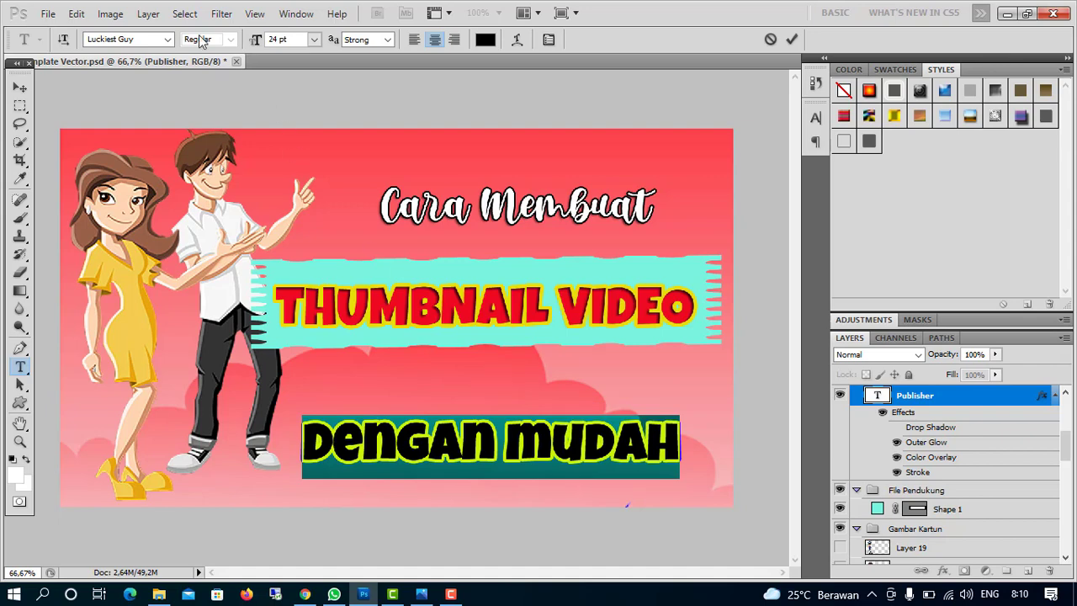
Open the Color Overlay settings of the DENGAN MUDAH text, try different hues, and confirm white ffffff as the overlay colour
click(152, 17)
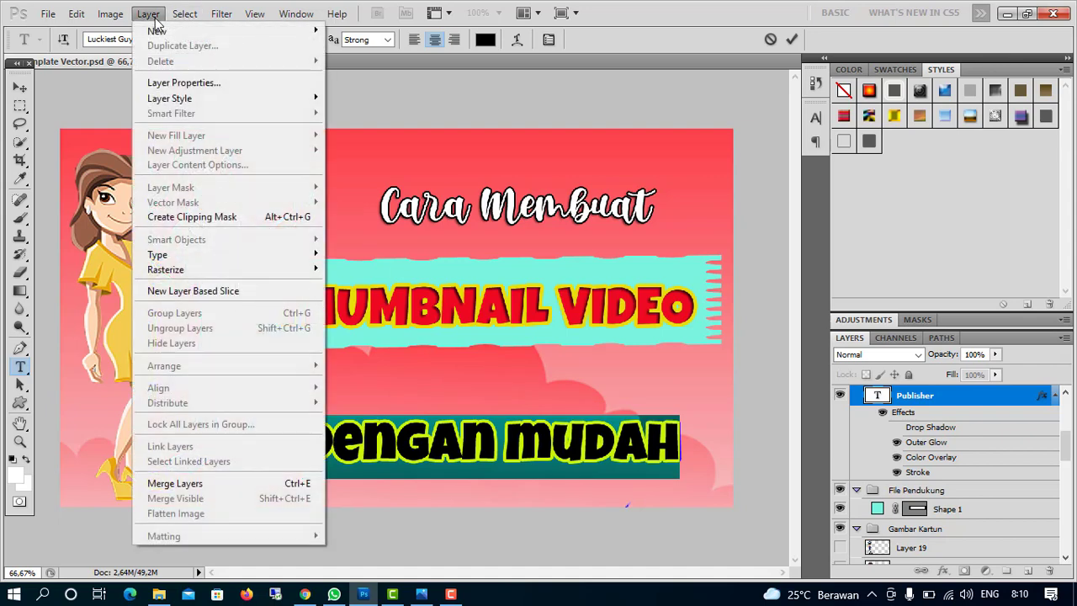
mouse_move(210, 99)
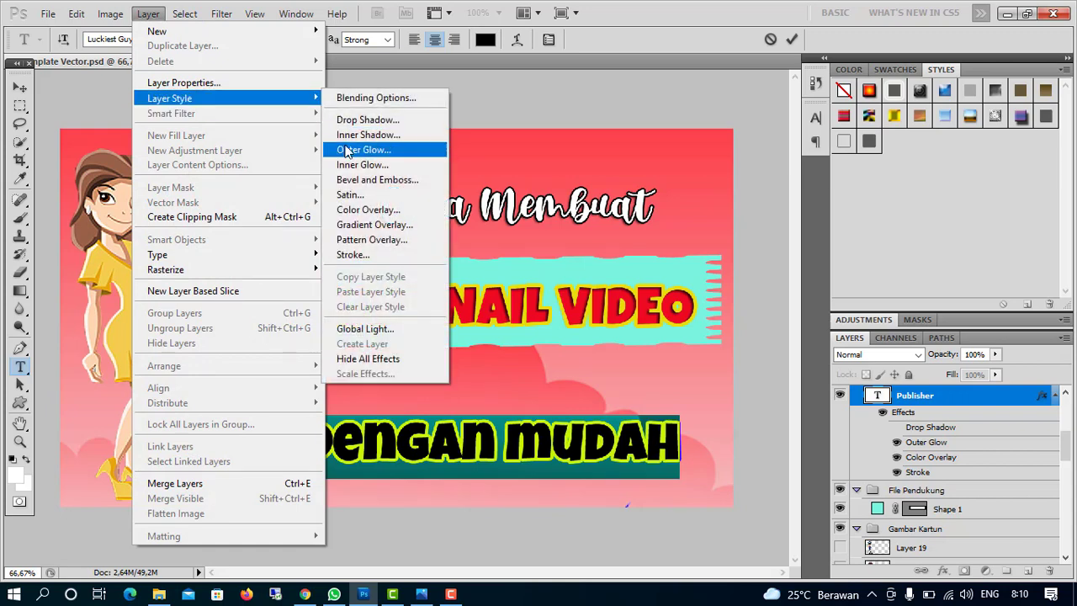
click(374, 210)
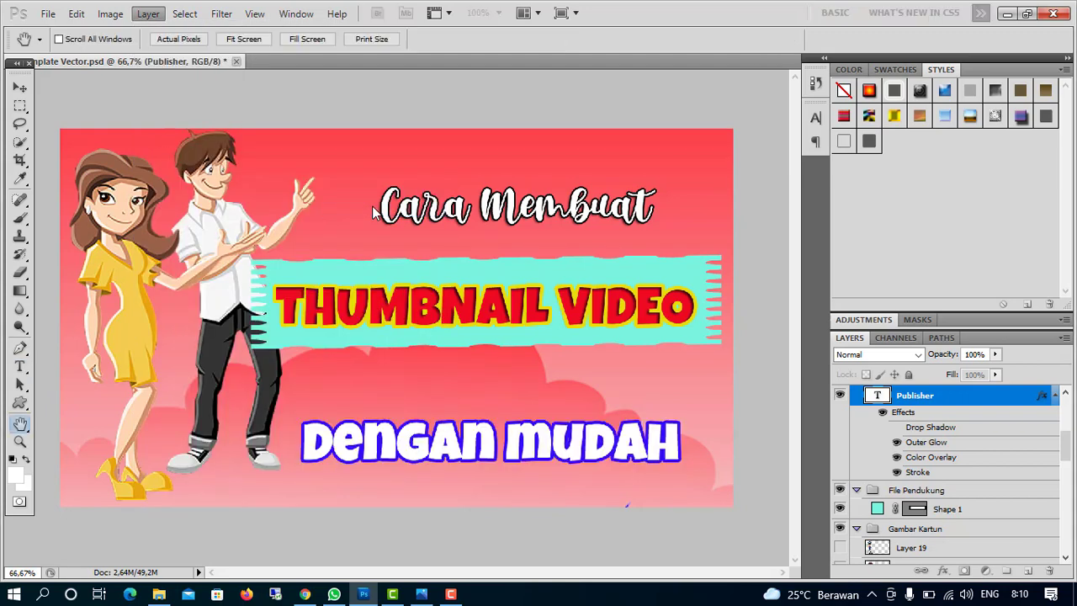
click(760, 336)
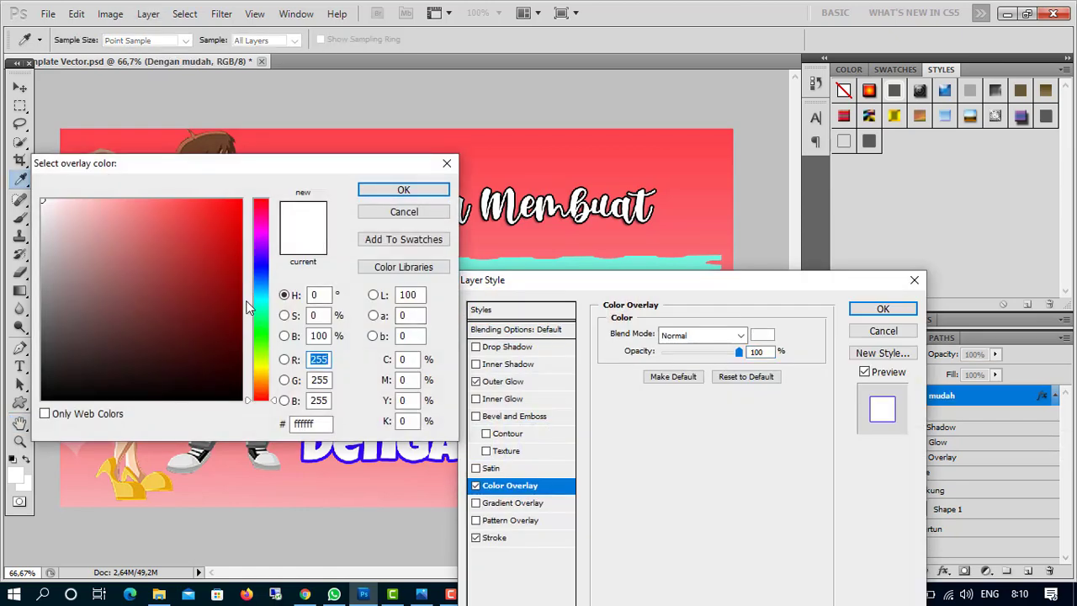
click(261, 275)
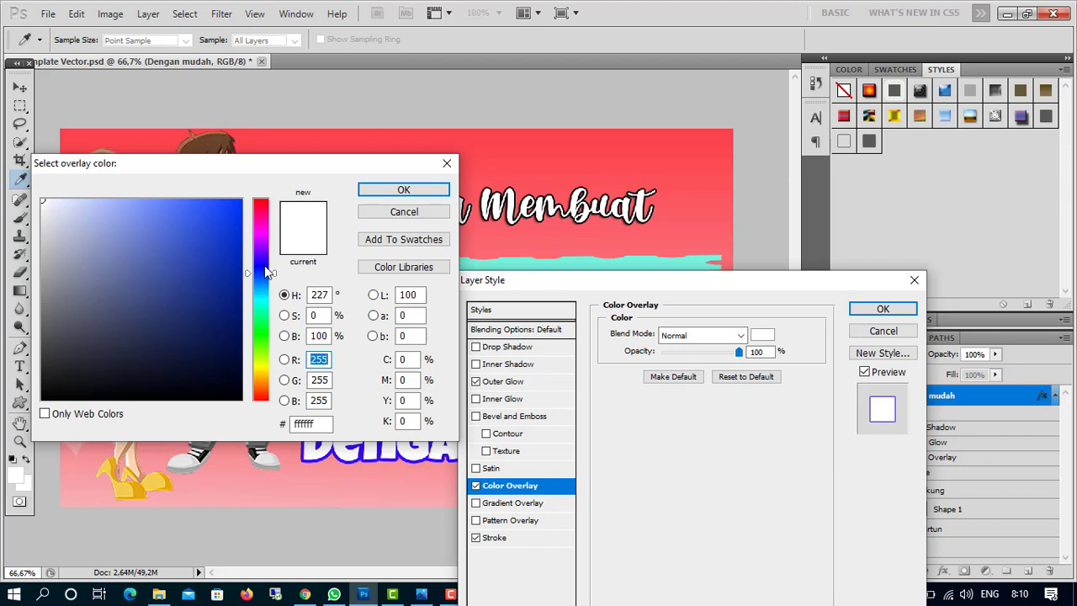
click(265, 266)
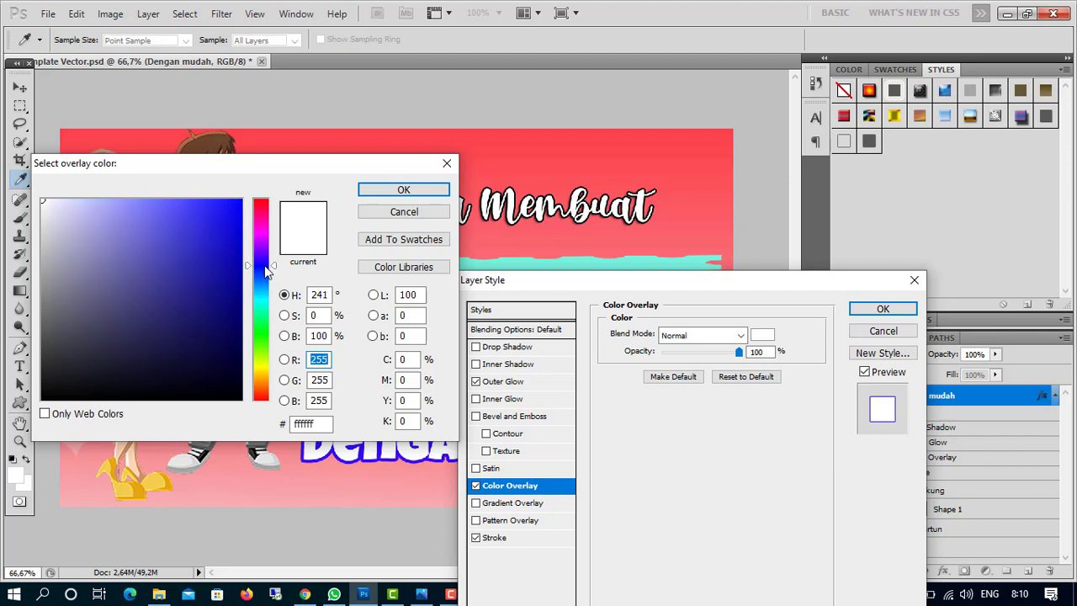
click(313, 239)
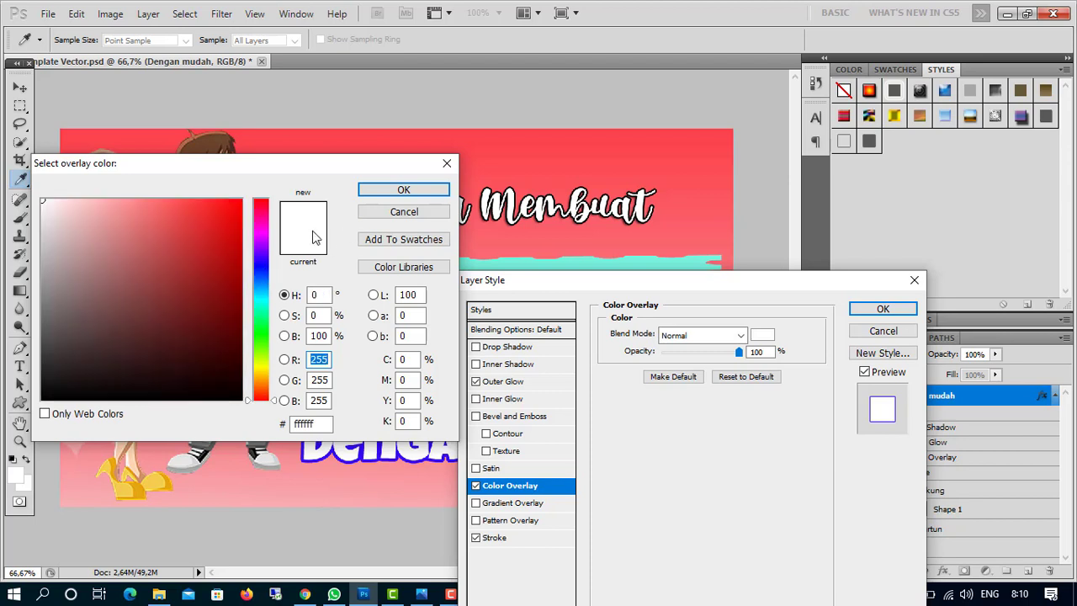
click(262, 266)
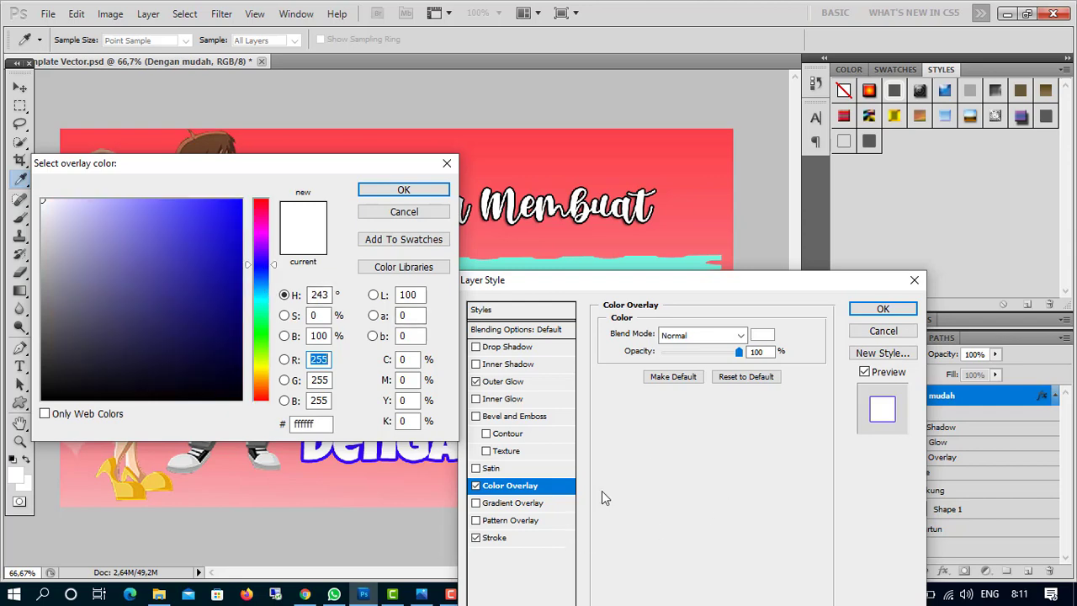
click(408, 194)
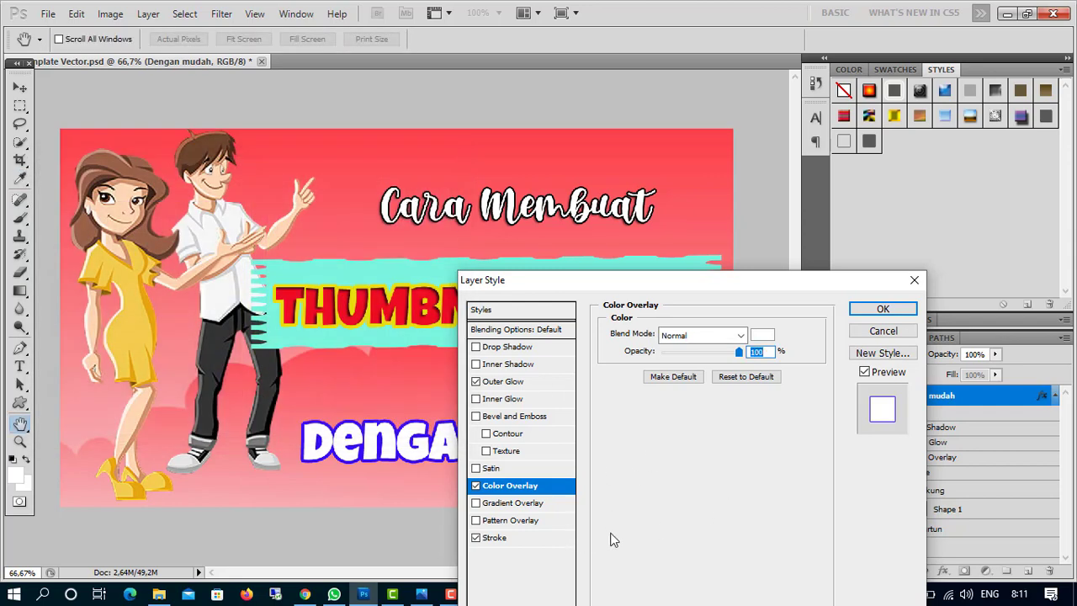
Open the Stroke settings of DENGAN MUDAH and compare the text with its Color Overlay and Stroke effects switched off and on
click(496, 538)
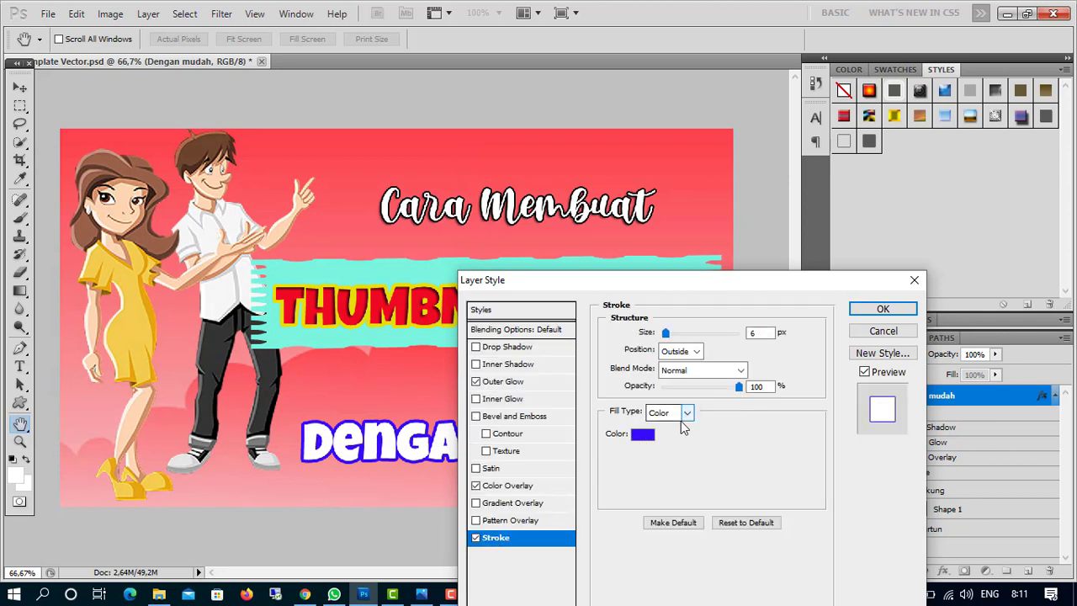
drag(673, 286, 599, 227)
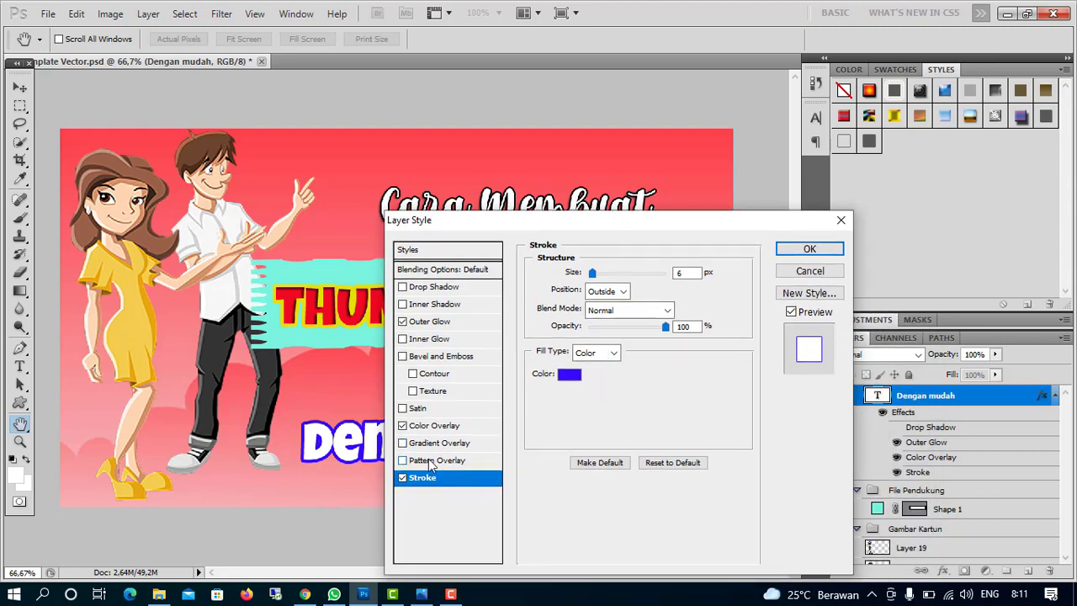
click(404, 427)
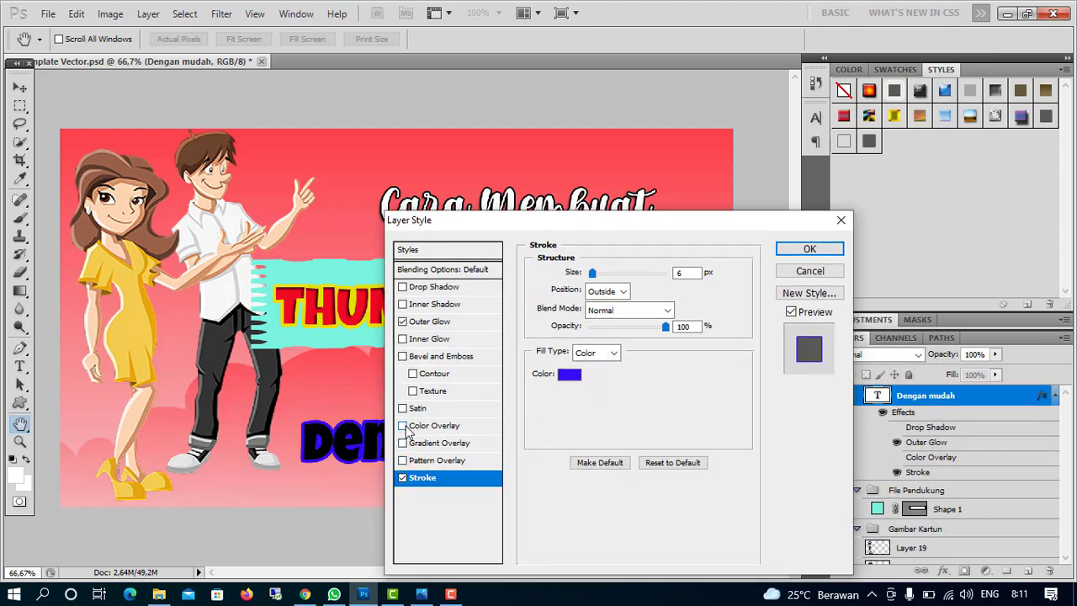
click(404, 479)
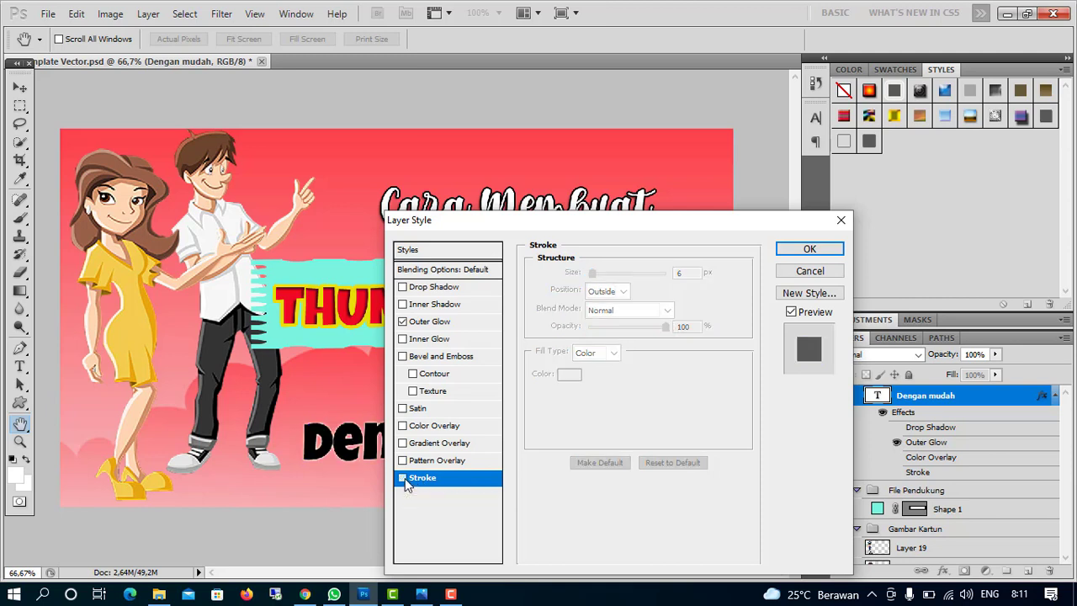
click(404, 479)
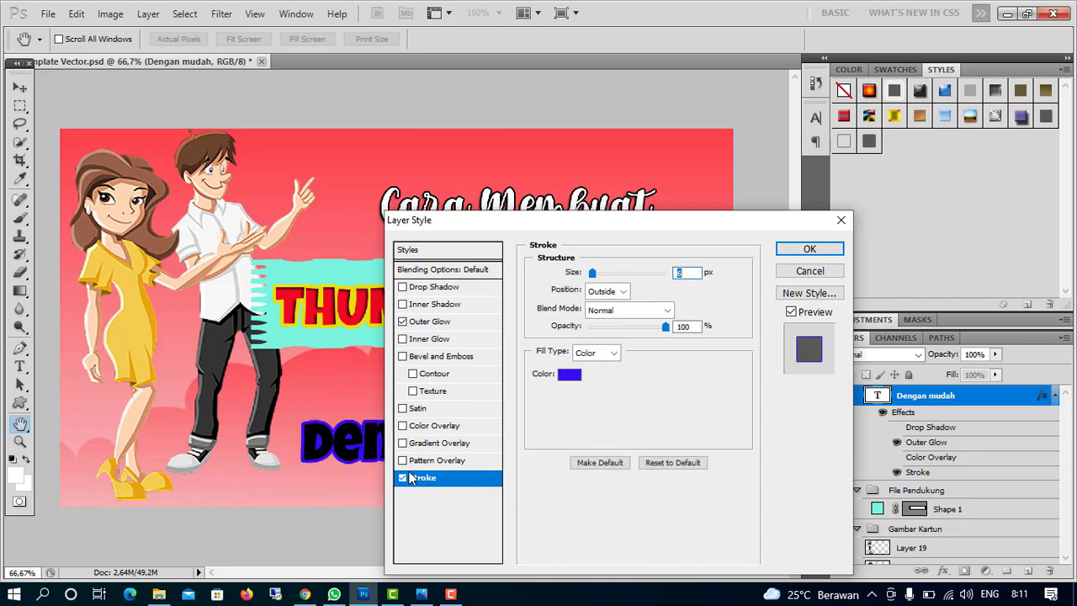
click(403, 426)
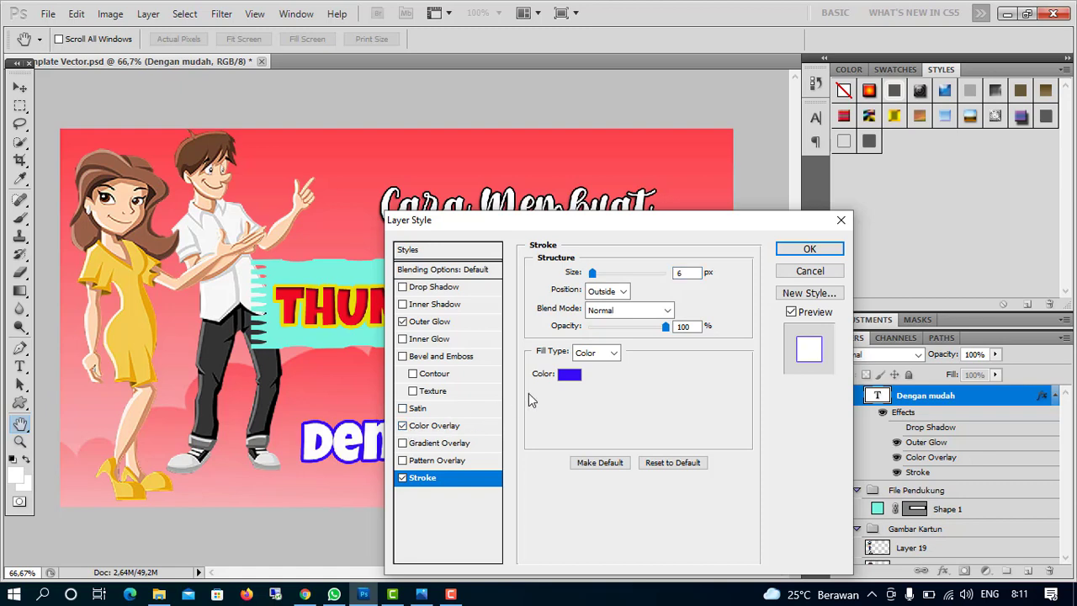
Change the stroke colour of the DENGAN MUDAH text to a slightly softer blue-violet
click(570, 375)
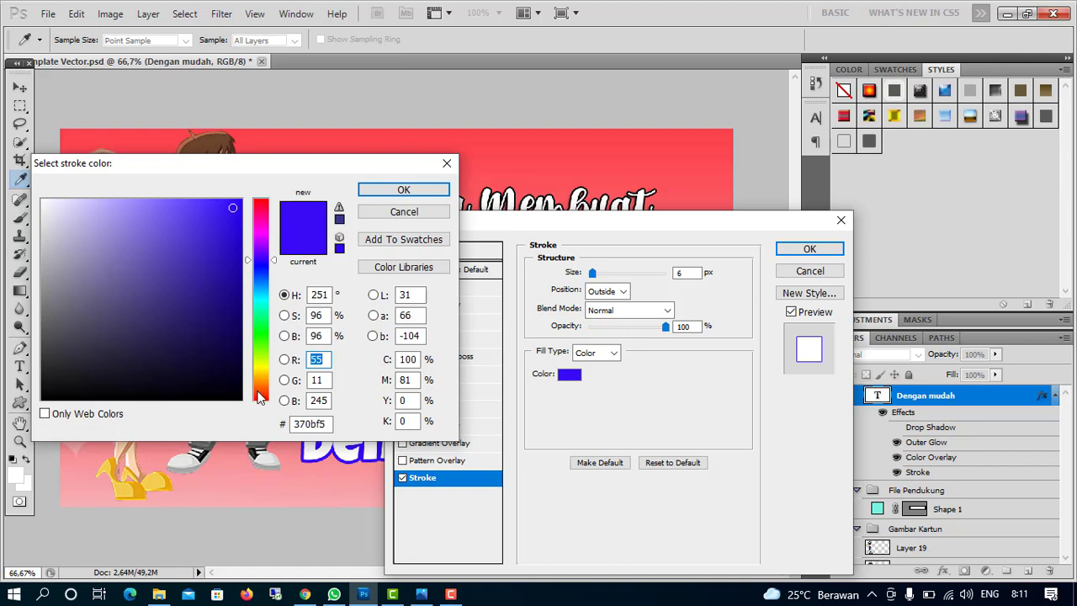
click(230, 232)
click(226, 214)
click(370, 190)
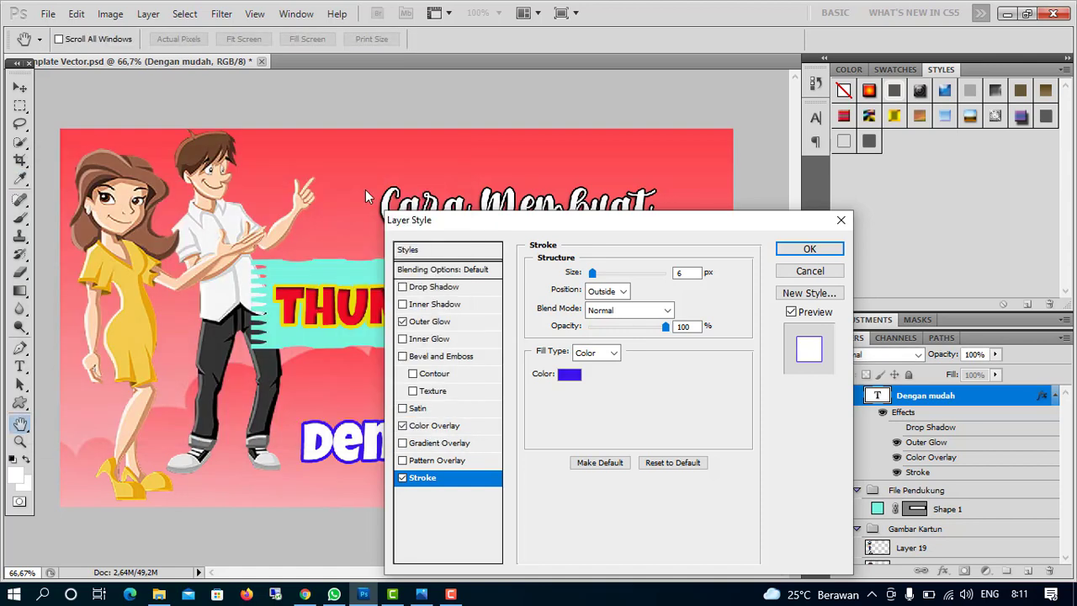
Set the stroke size of the DENGAN MUDAH text to 9 px and apply the layer style
mouse_move(593, 274)
mouse_down()
mouse_move(613, 278)
mouse_move(597, 278)
mouse_up()
drag(594, 234, 722, 179)
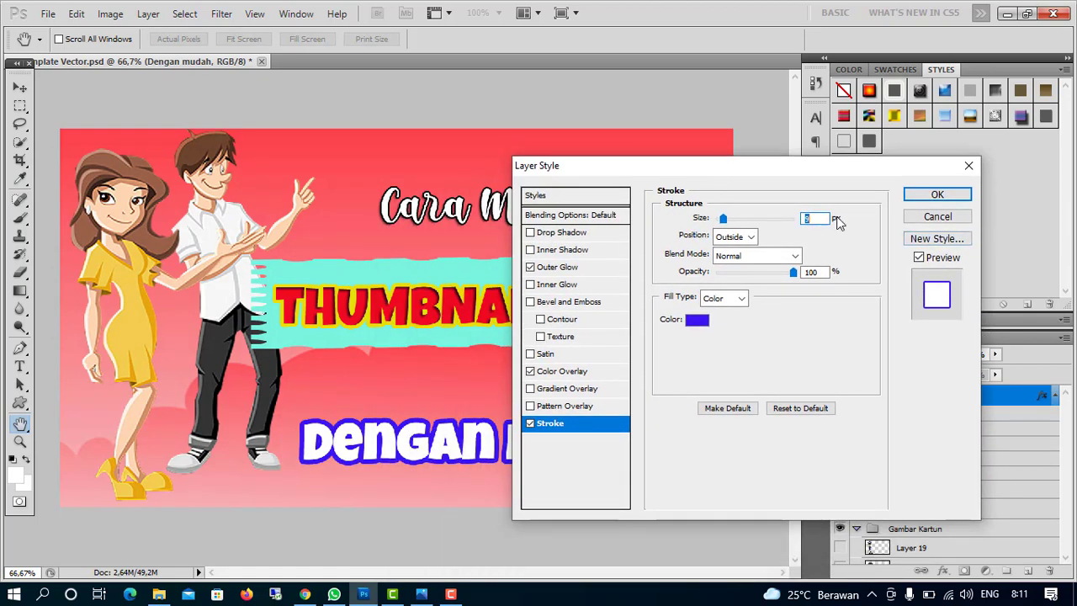
drag(572, 177, 221, 186)
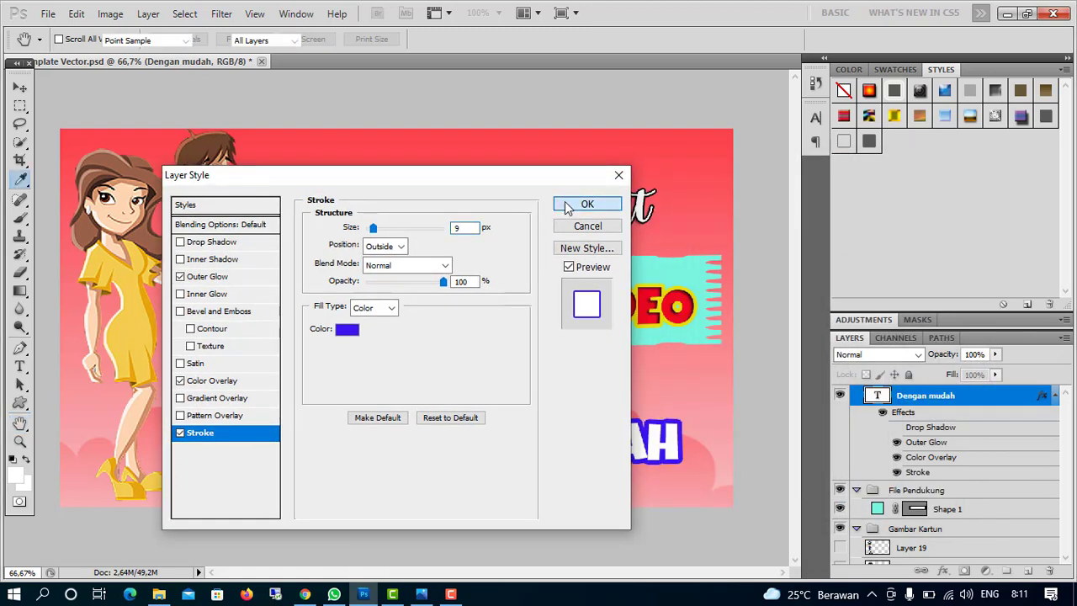
click(560, 207)
Shift the DENGAN MUDAH text slightly to the right and commit the text edit
click(480, 418)
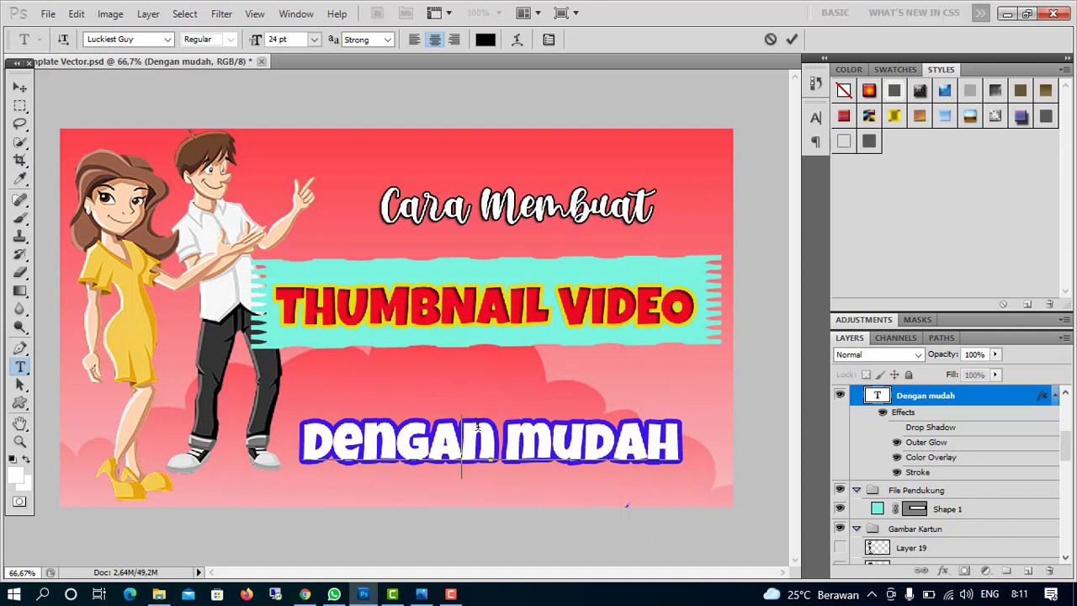
mouse_move(486, 376)
mouse_down()
mouse_move(488, 360)
mouse_move(481, 373)
mouse_move(491, 379)
mouse_up()
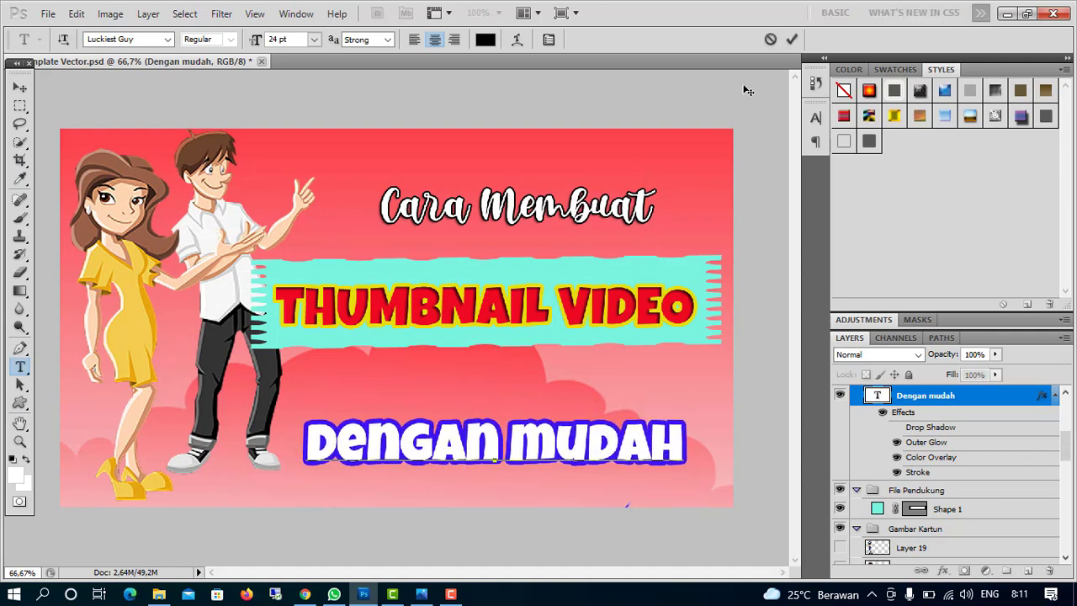
click(792, 39)
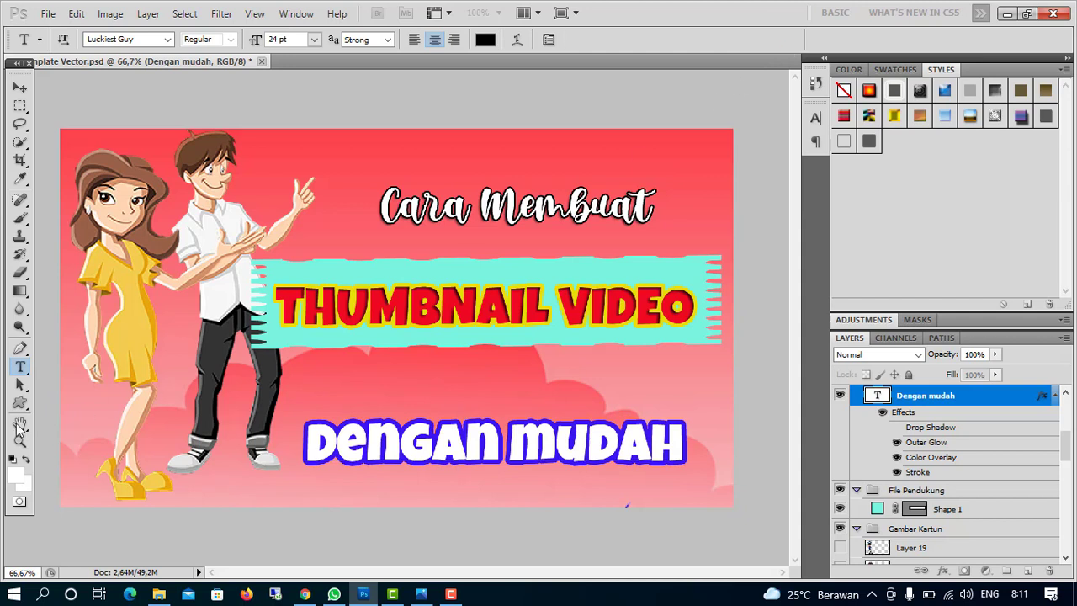
Add a new horizontal text reading "Youtube" between the turquoise banner and DENGAN MUDAH
click(20, 373)
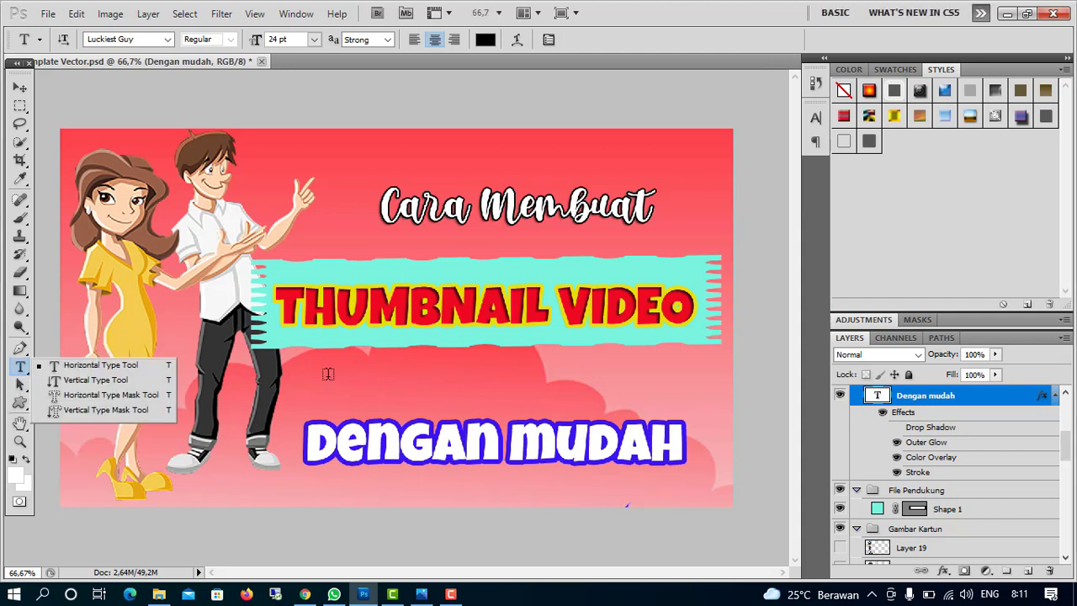
click(330, 373)
click(332, 377)
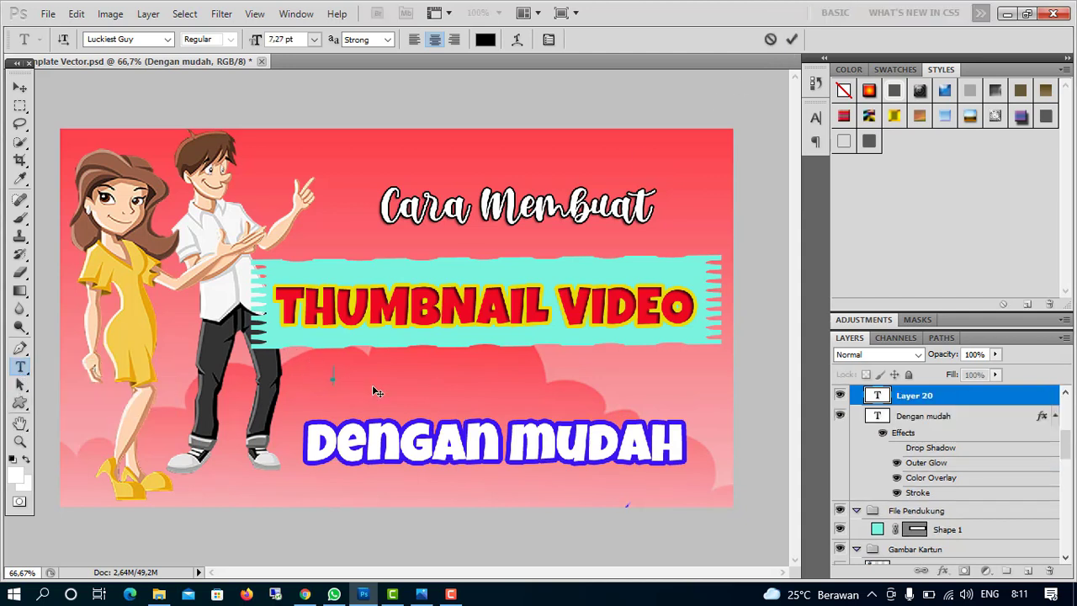
text(YOUTUBE)
Set the whole Youtube text to 24 pt, trying 18 pt first, and centre it below the turquoise banner
drag(372, 374, 268, 385)
click(314, 40)
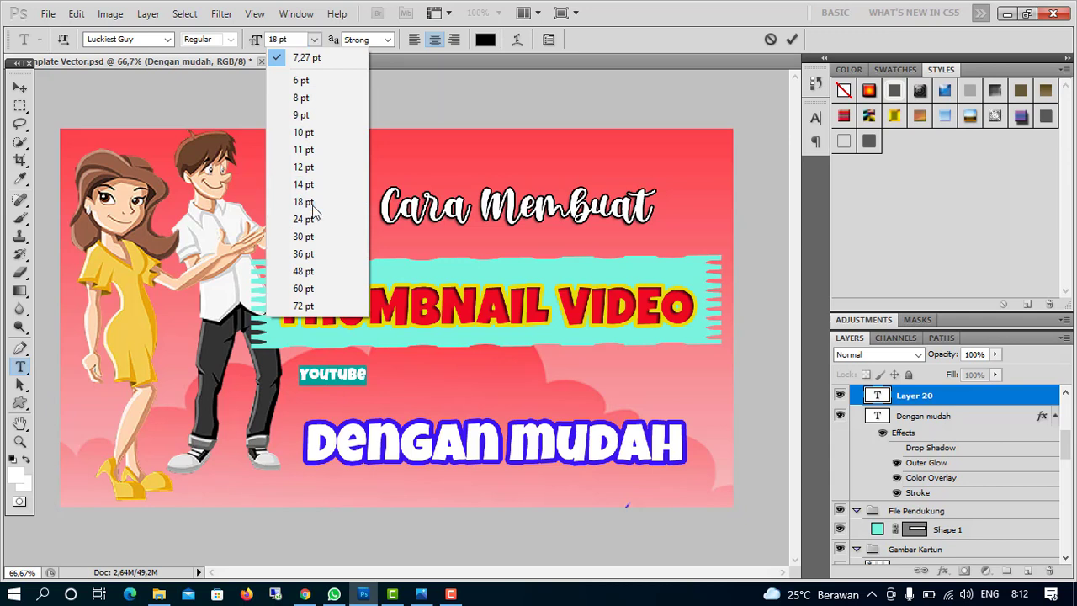
click(304, 202)
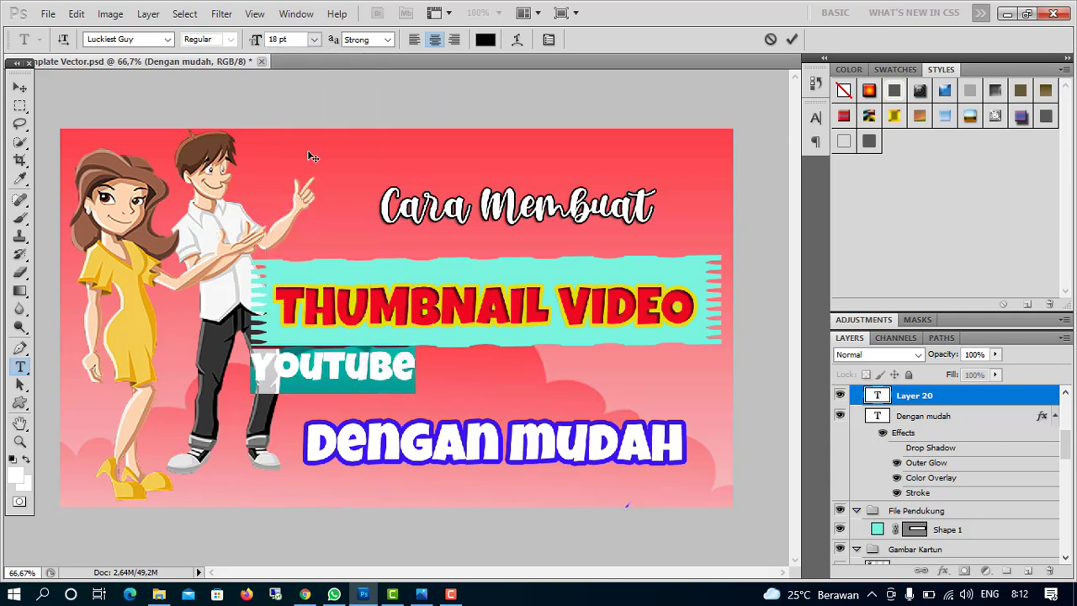
click(314, 40)
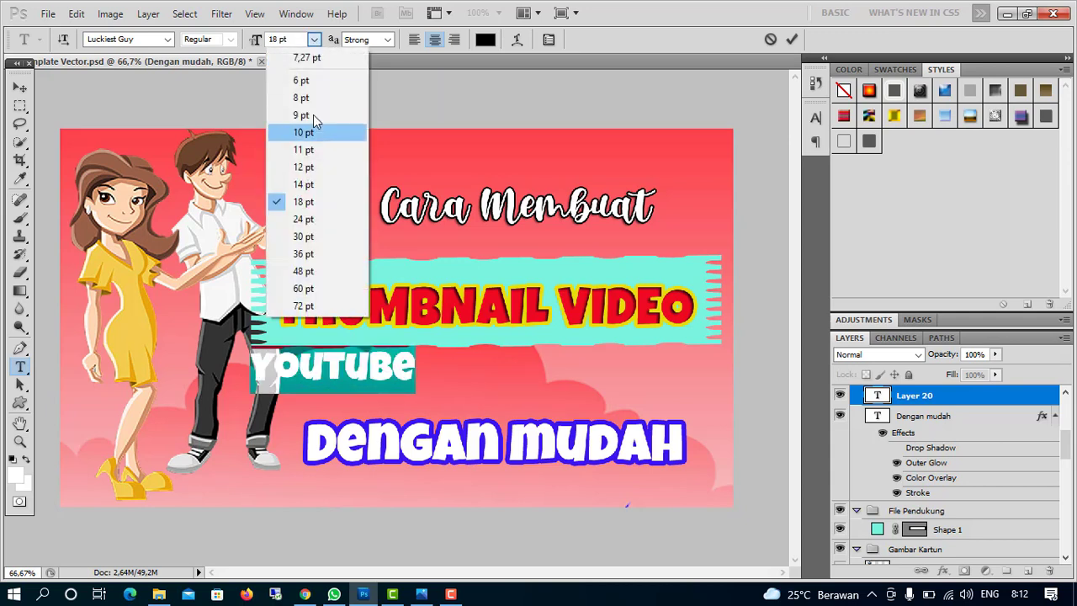
click(305, 218)
drag(347, 329, 500, 340)
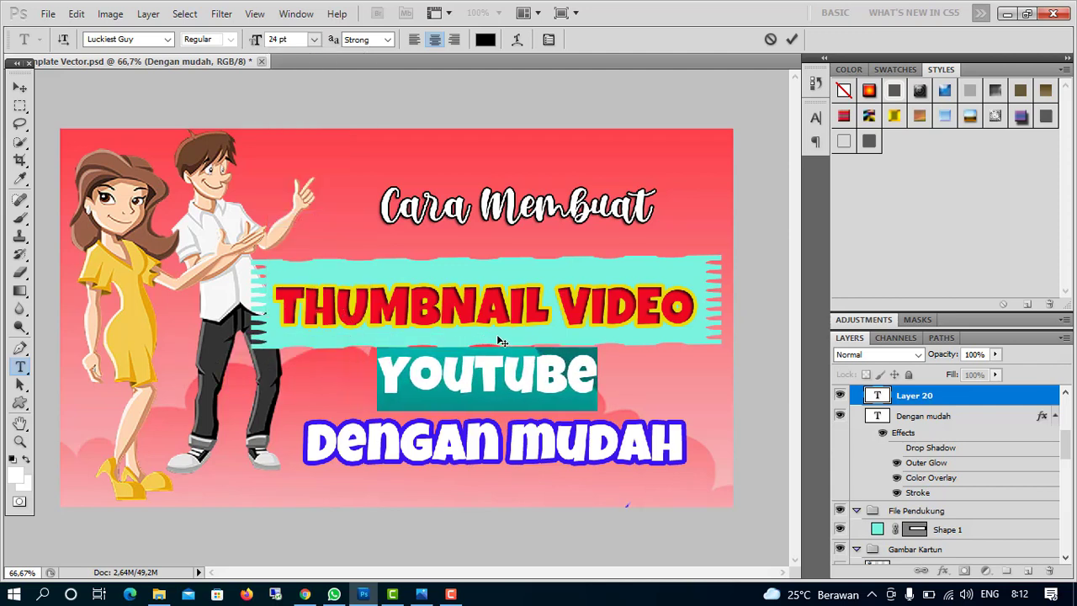
Change the Youtube text's font to Rockwell Extra Bold, trying Microsoft Yi Baiti first, and nudge the text slightly down
click(168, 39)
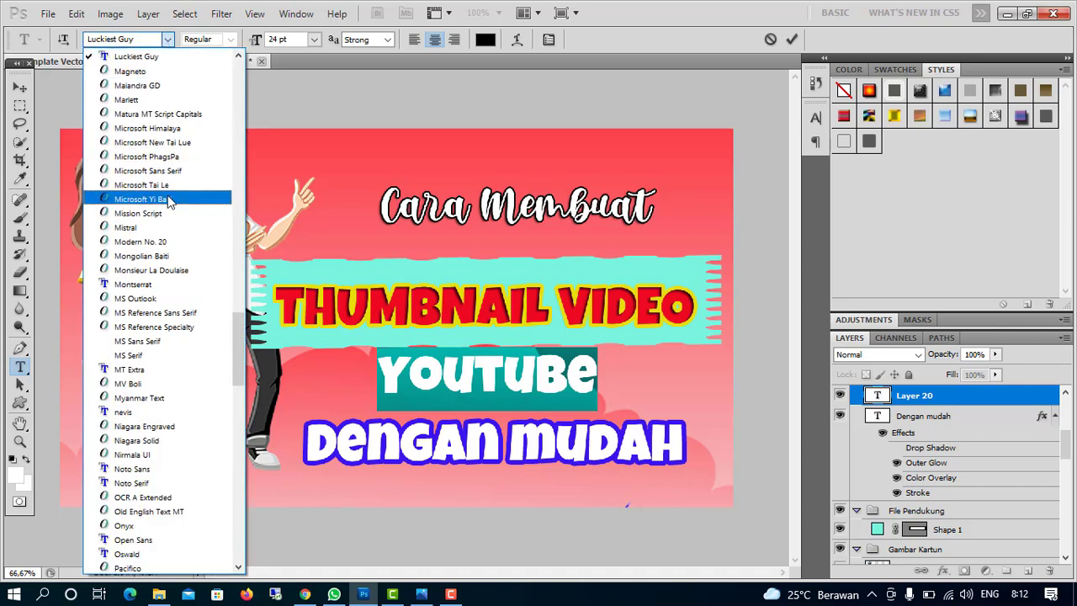
click(143, 199)
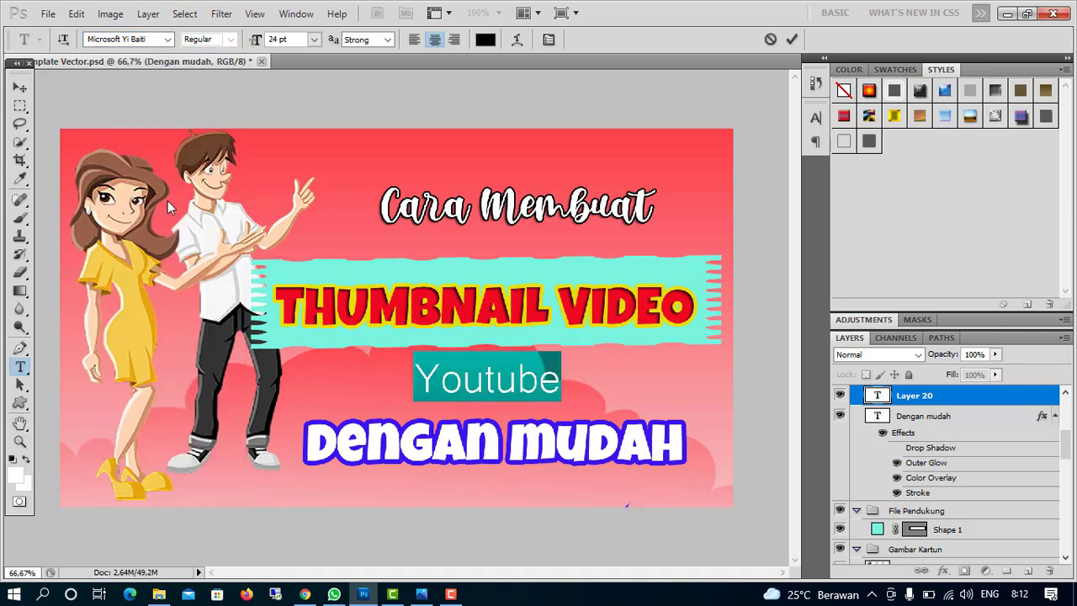
click(168, 39)
scroll(147, 253, down, 4)
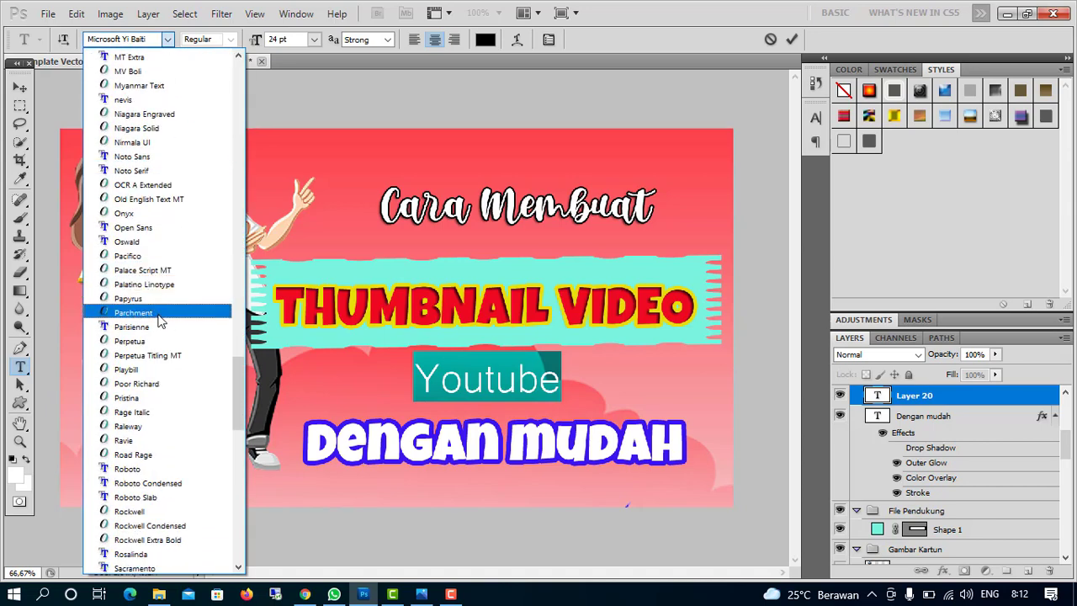
scroll(156, 345, down, 3)
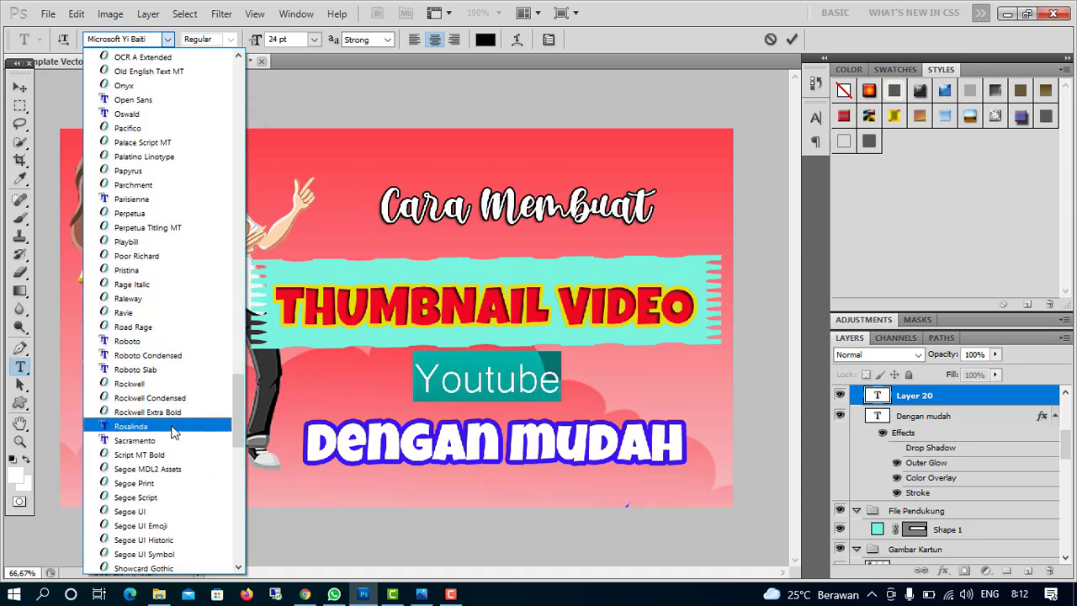
click(167, 413)
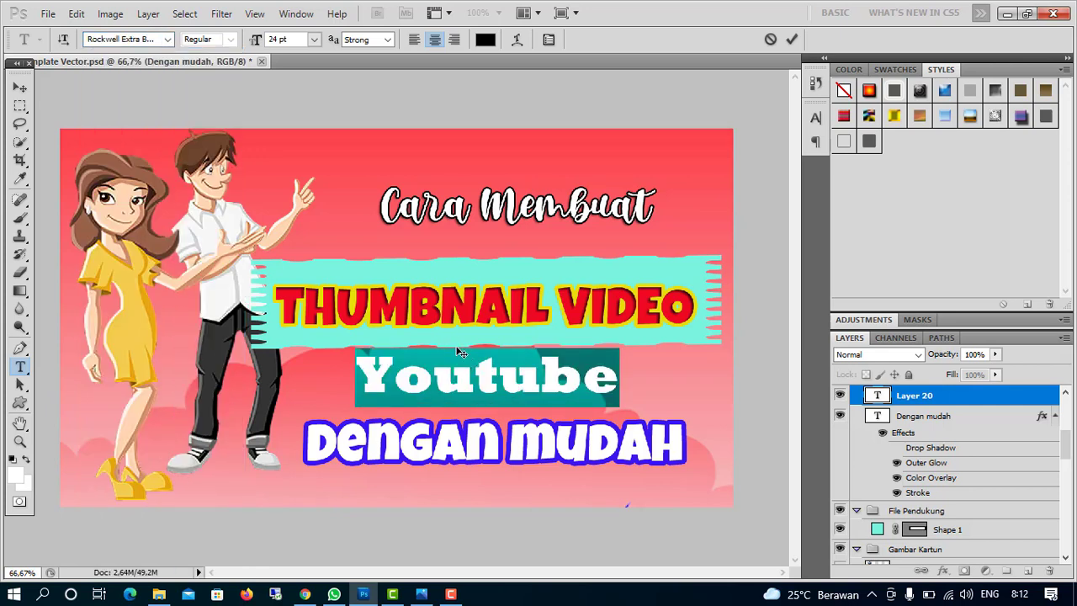
drag(448, 350, 450, 351)
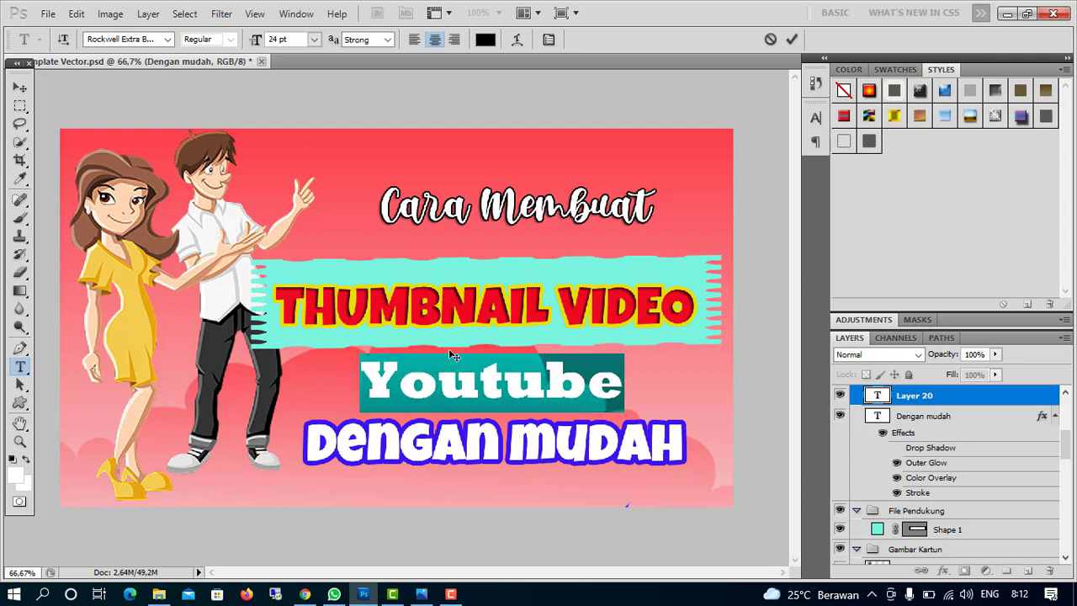
Add a Color Overlay to the Youtube text and choose a slightly softer red than the default as its colour
click(160, 15)
mouse_move(212, 99)
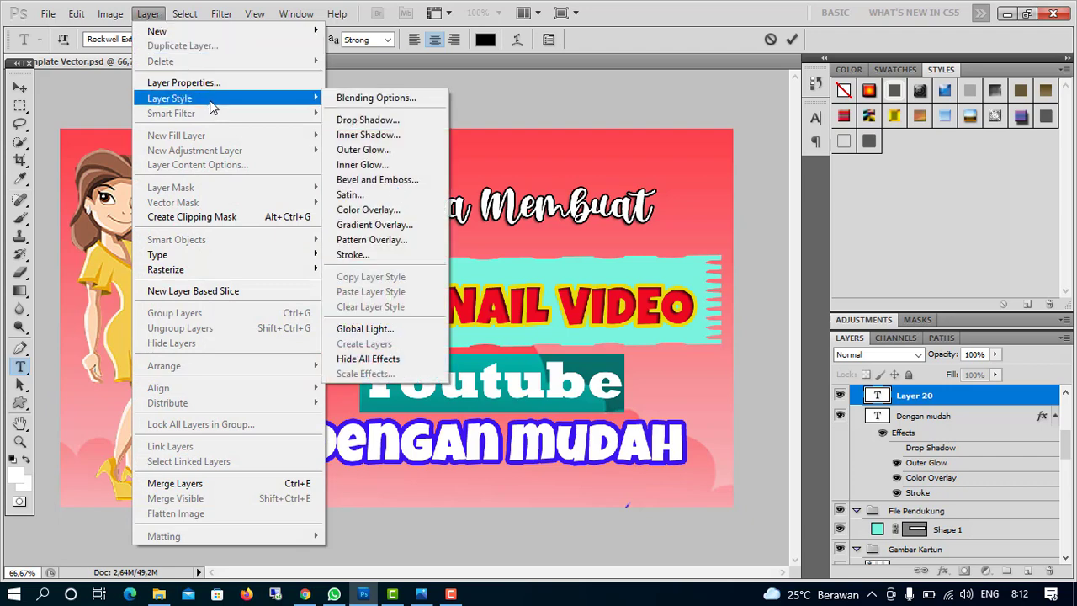
click(379, 211)
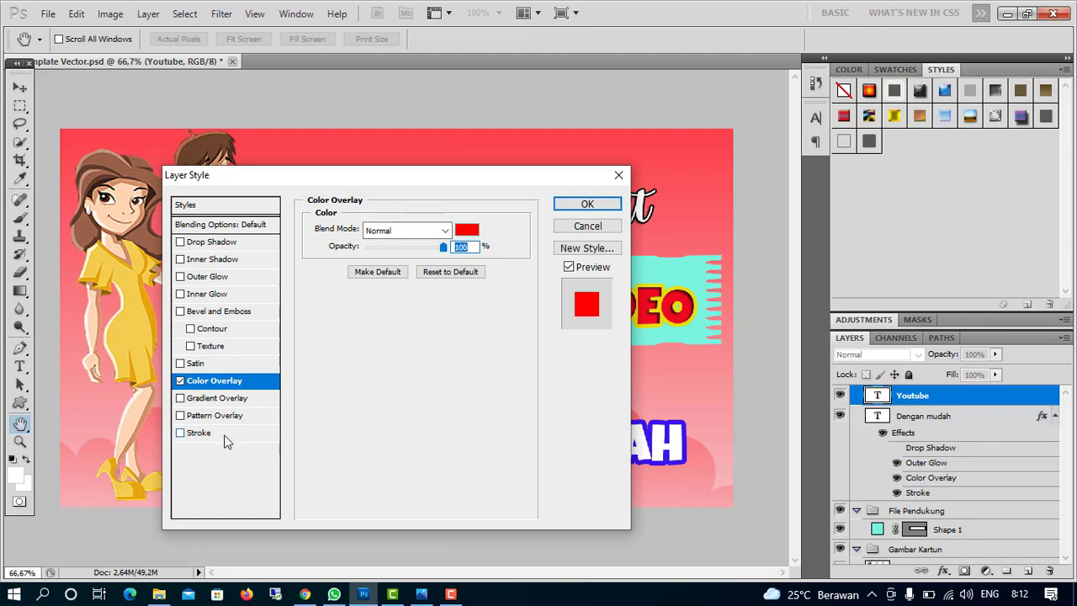
click(467, 231)
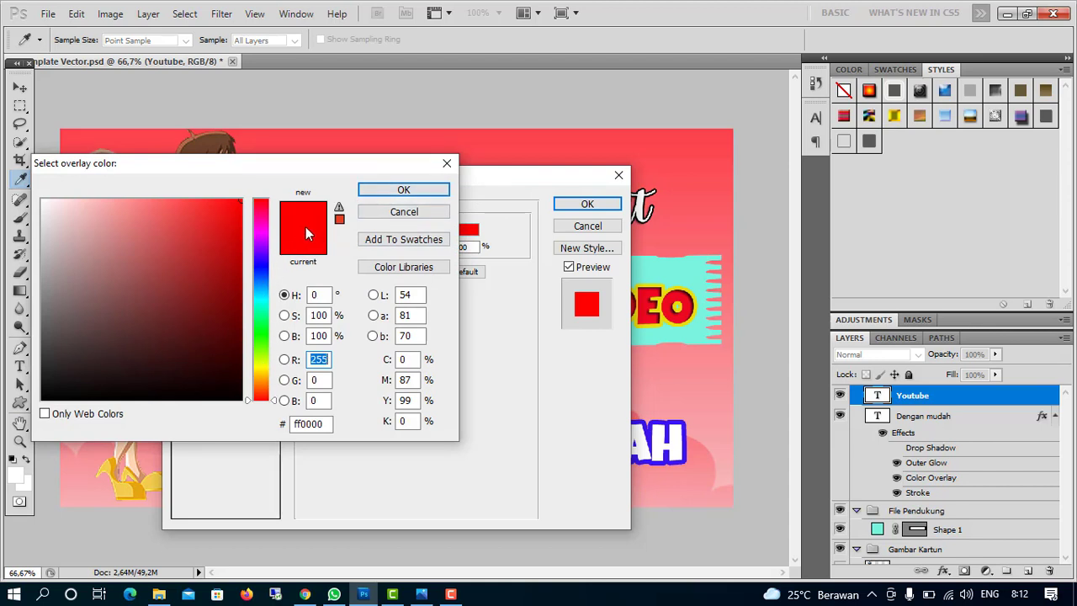
click(228, 210)
click(404, 190)
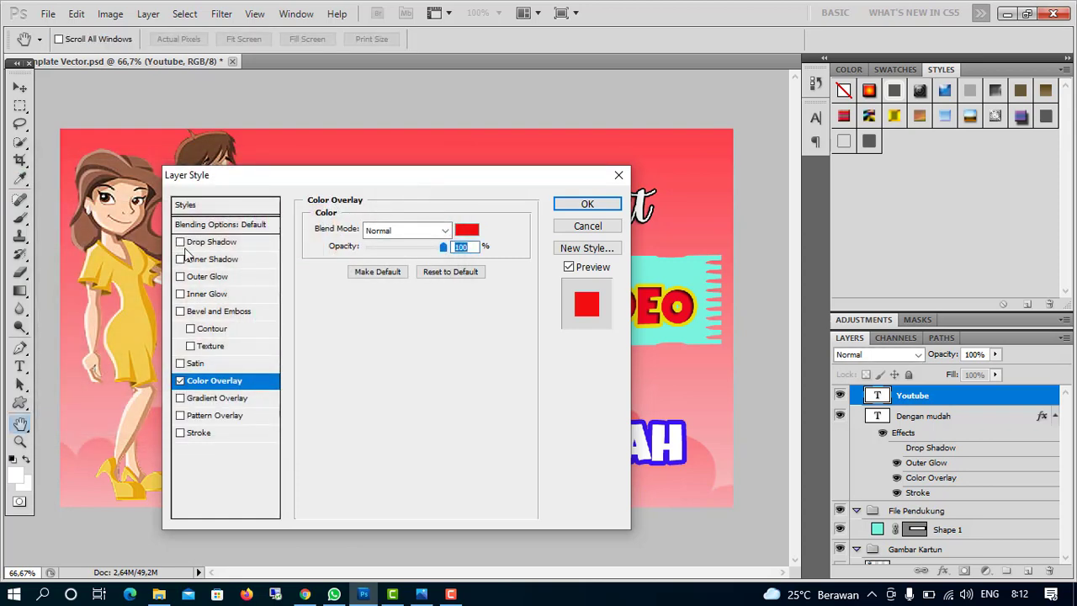
Add a 10 px outside stroke in near-black 0f0e0e to the Youtube text and apply the layer style
mouse_move(390, 189)
mouse_down()
mouse_move(205, 219)
mouse_move(279, 193)
mouse_move(275, 167)
mouse_move(205, 94)
mouse_move(141, 102)
mouse_move(549, 337)
mouse_move(741, 294)
mouse_move(755, 280)
mouse_move(751, 290)
mouse_up()
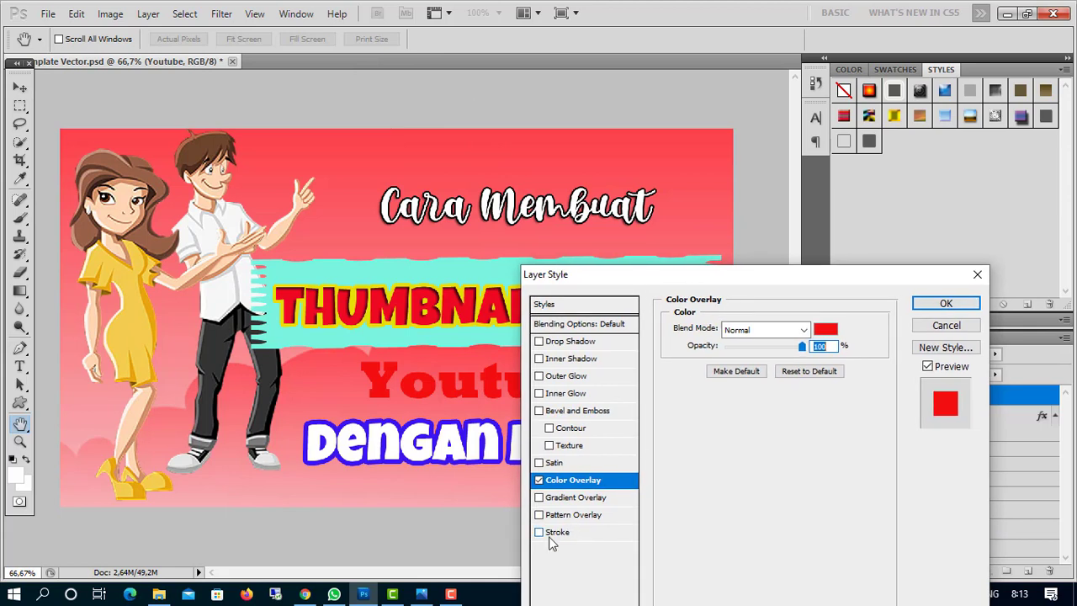
click(556, 531)
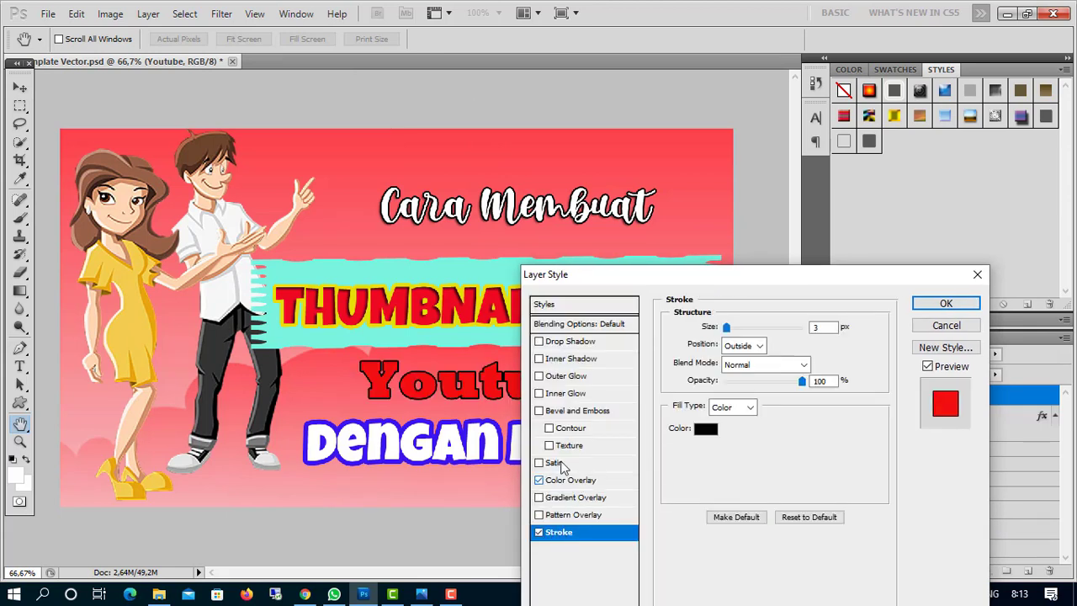
click(705, 430)
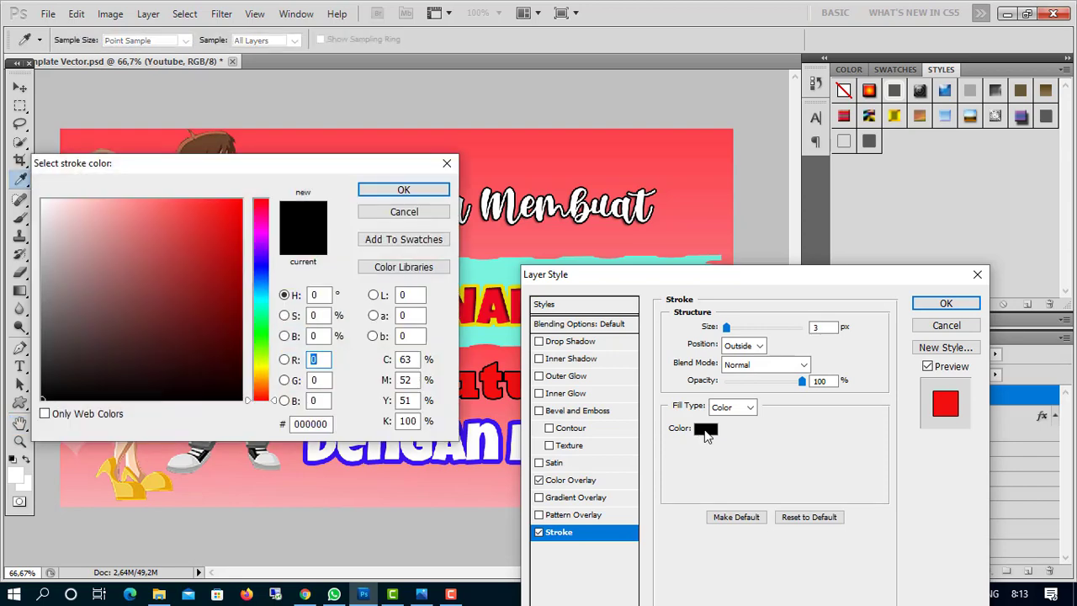
click(51, 388)
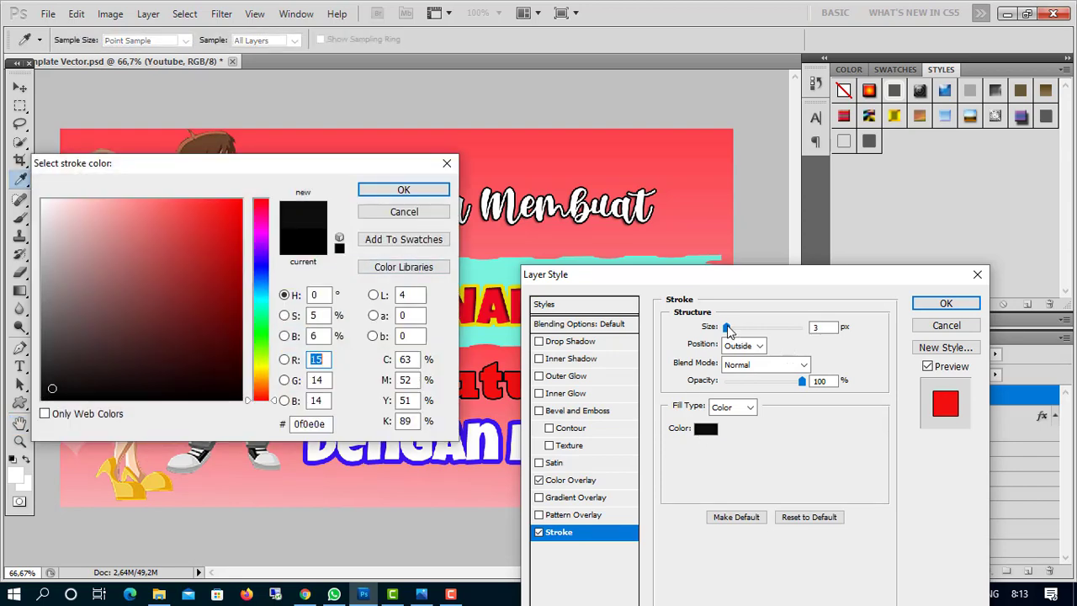
click(398, 195)
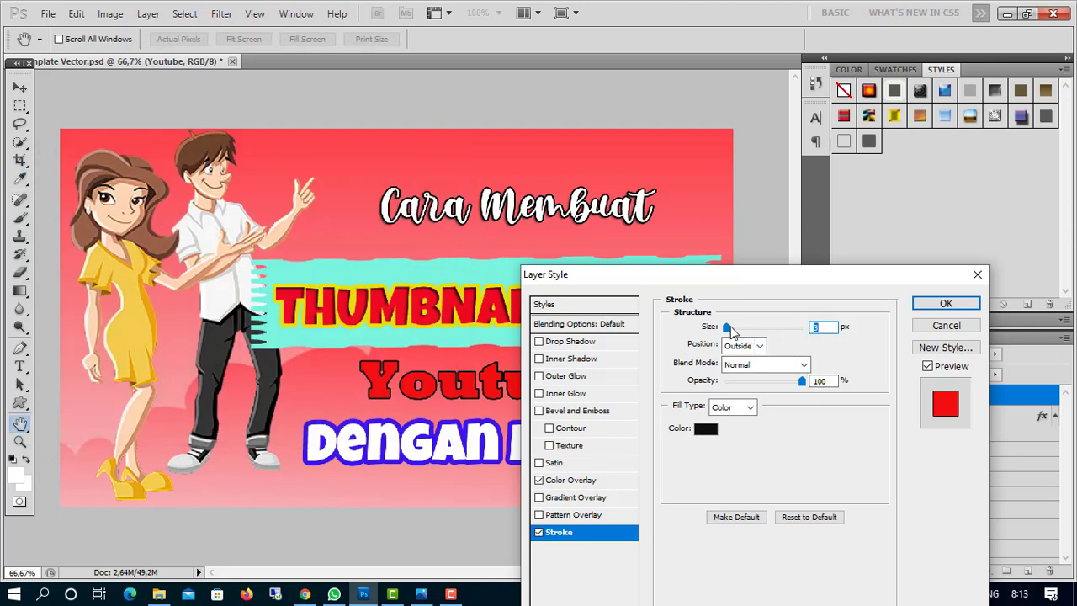
drag(726, 329, 733, 330)
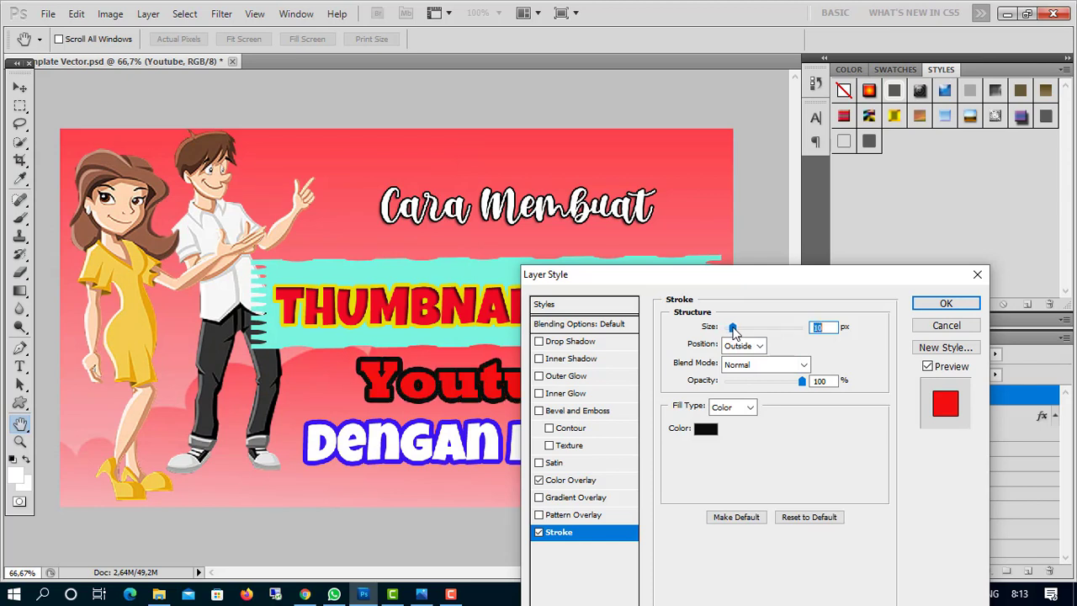
click(936, 305)
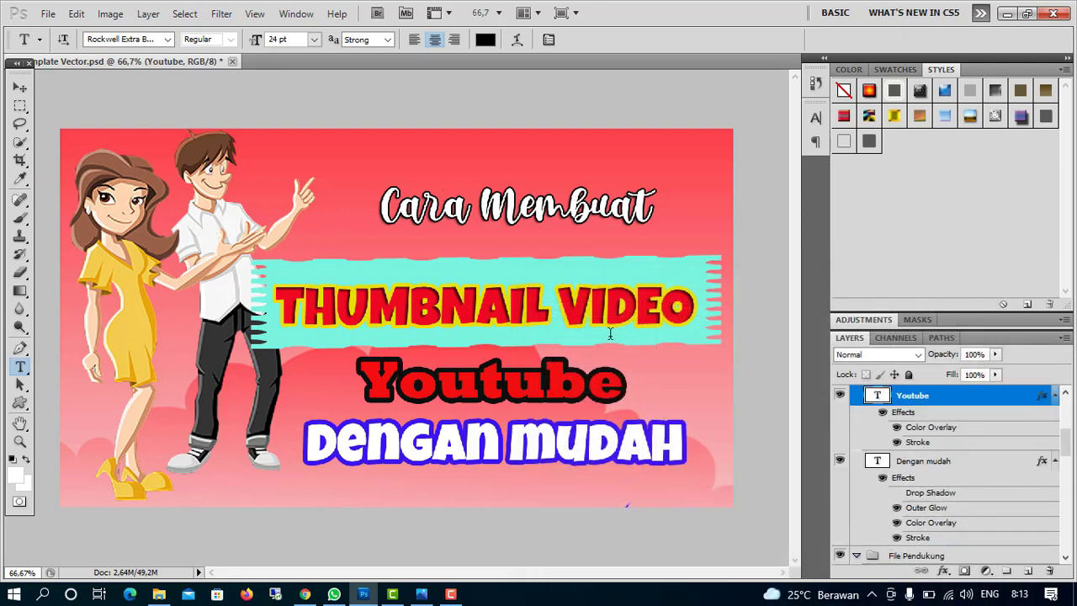
scroll(972, 504, down, 1)
scroll(972, 504, down, 8)
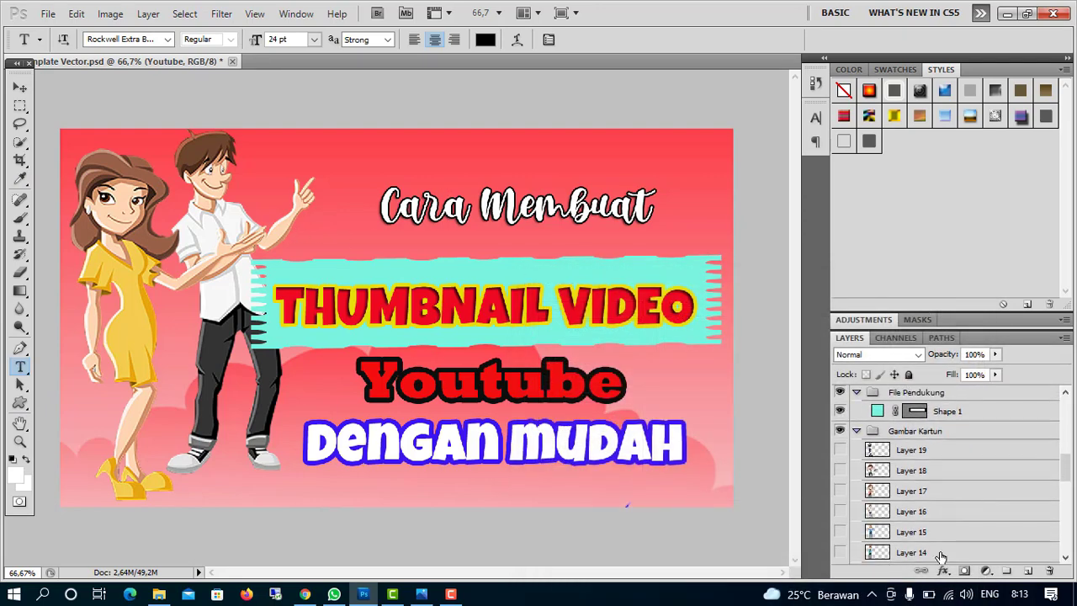
scroll(958, 482, down, 7)
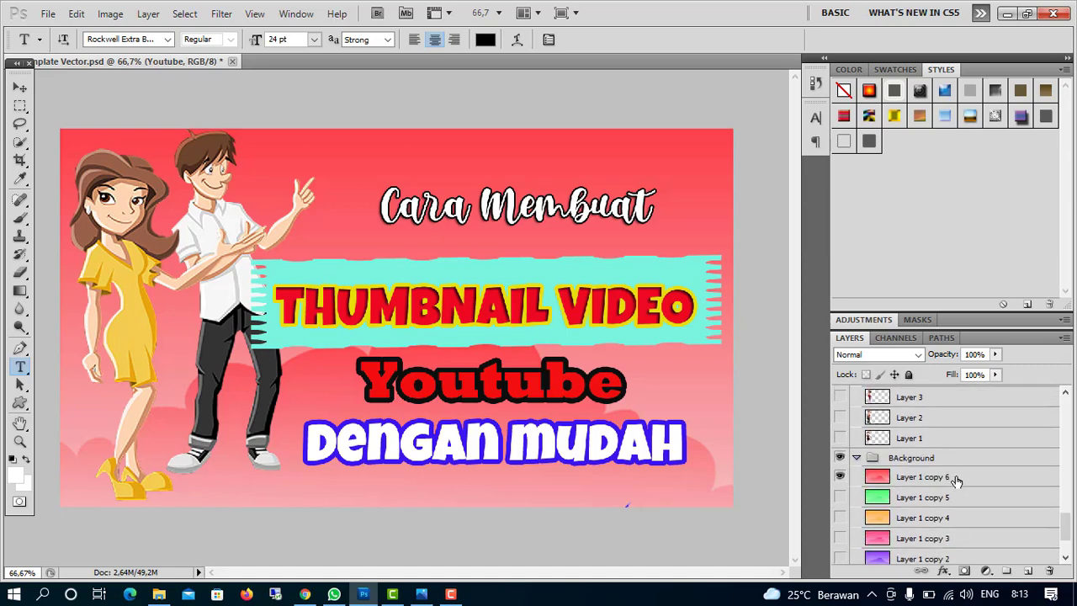
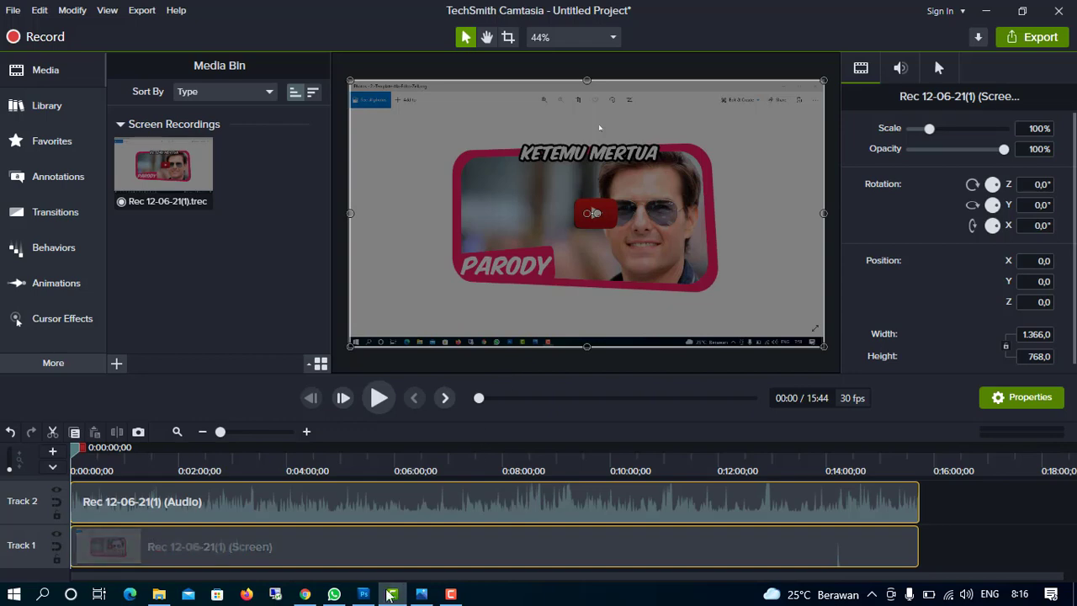
Switch to Chrome and upload the photo "WhatsApp Image 2021-12-06 at 07.50.19" from Pictures to remove.bg
click(334, 594)
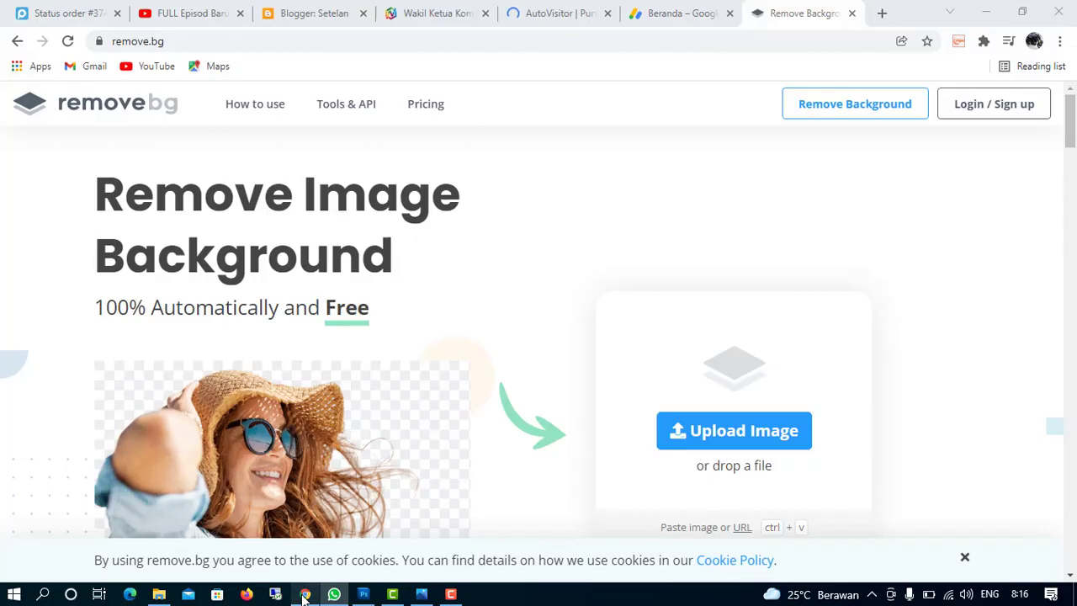
click(305, 594)
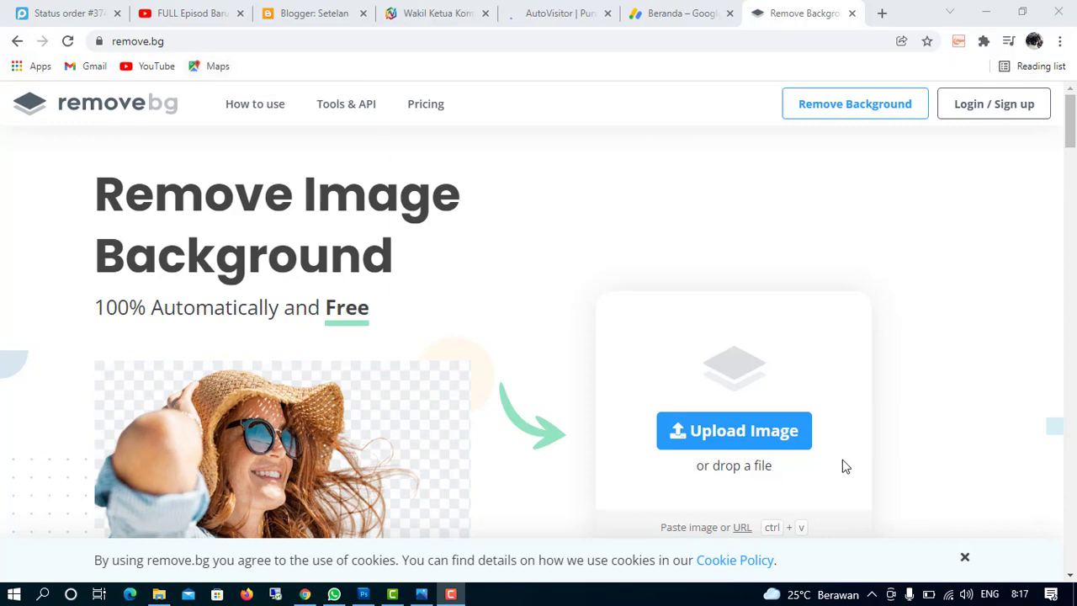
click(757, 445)
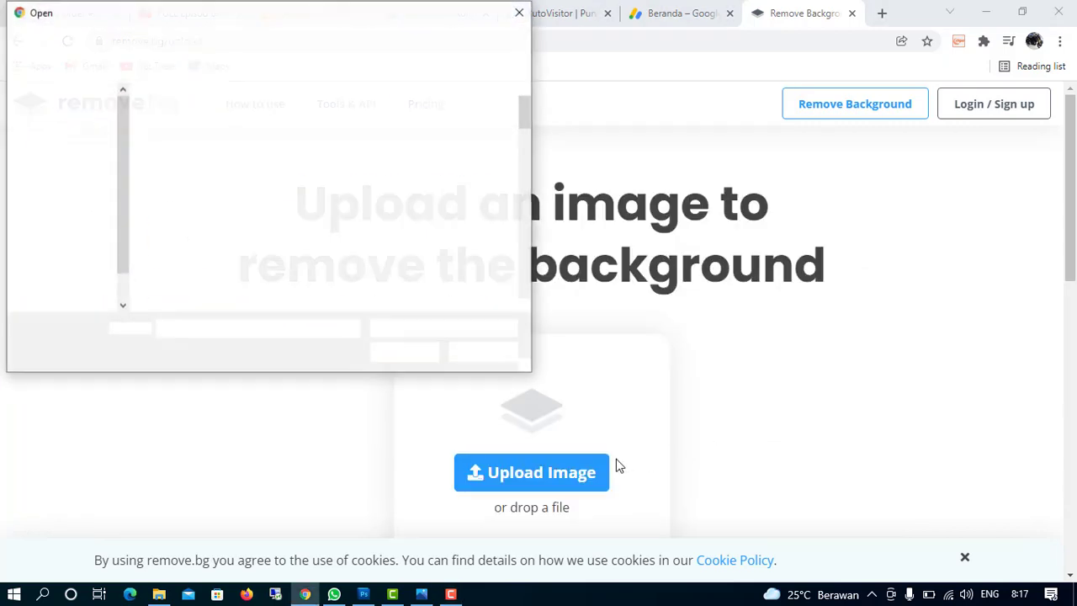
scroll(206, 240, down, 10)
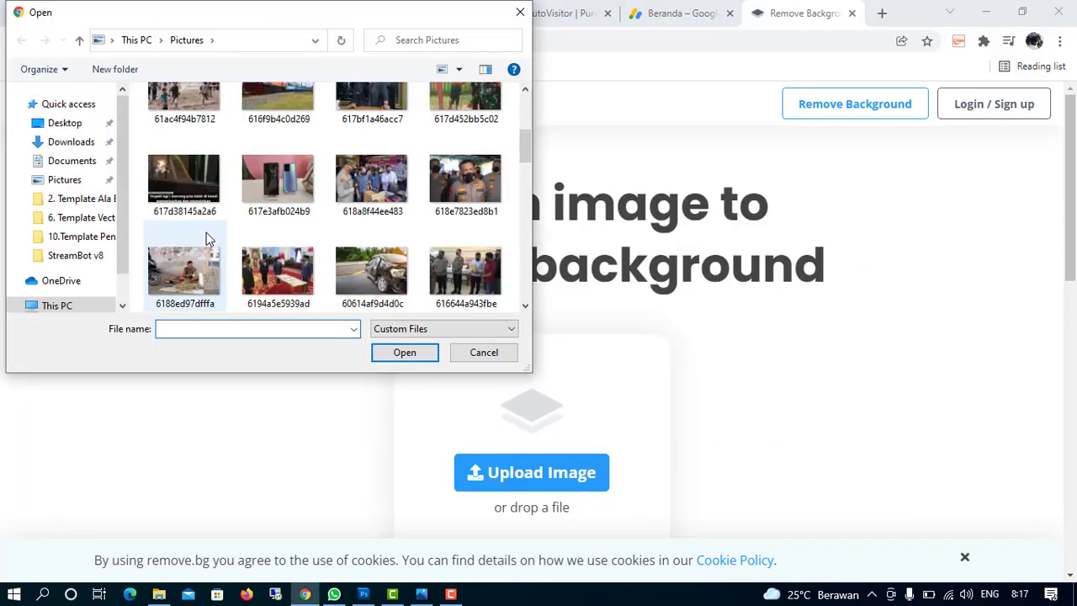
scroll(206, 239, down, 4)
scroll(206, 240, up, 3)
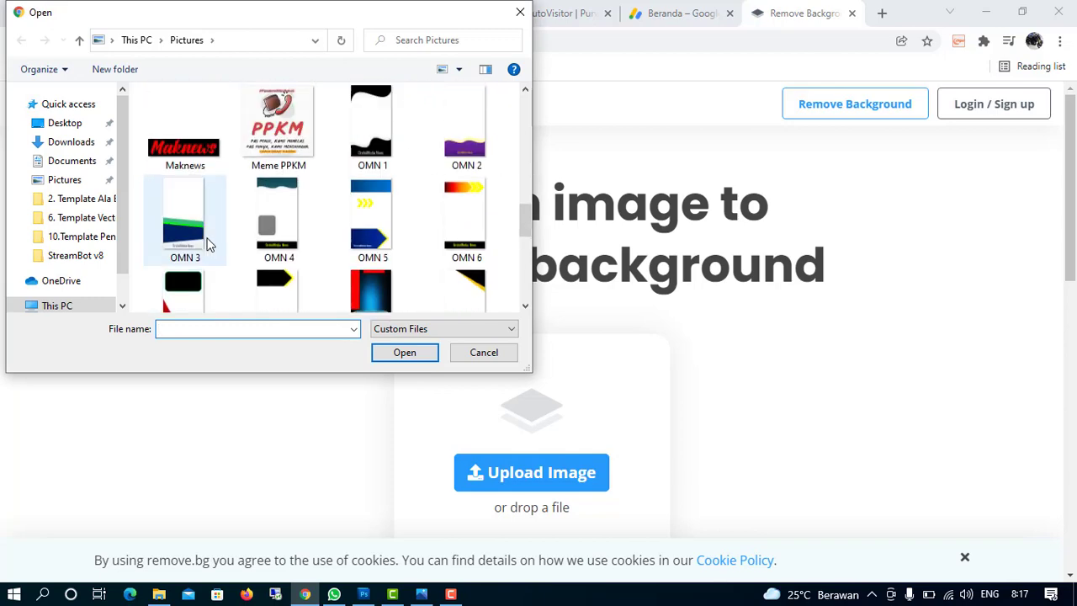
scroll(209, 244, down, 4)
scroll(208, 245, down, 3)
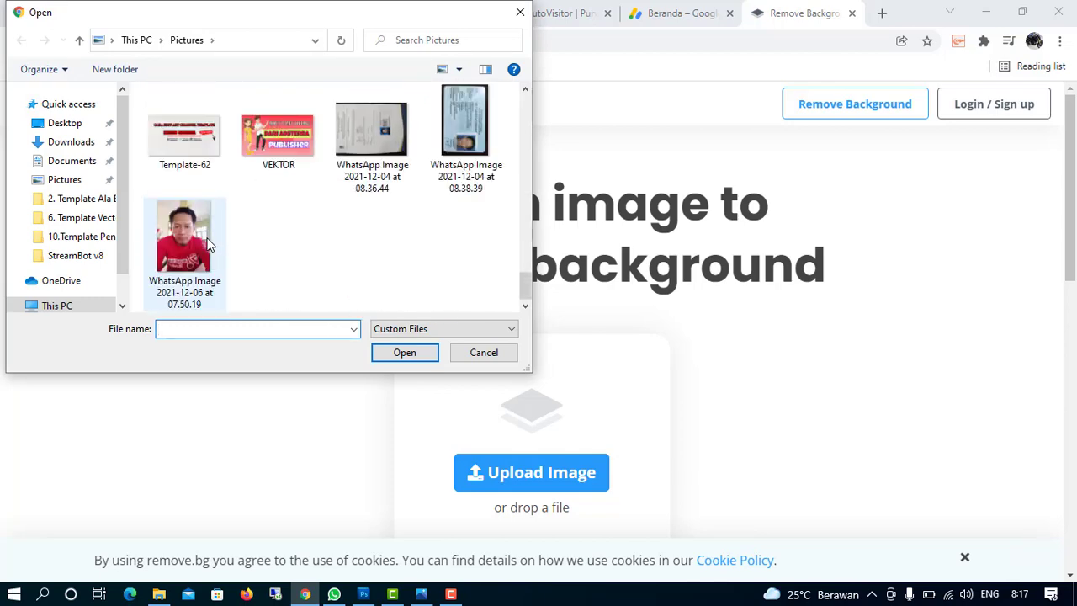
click(202, 245)
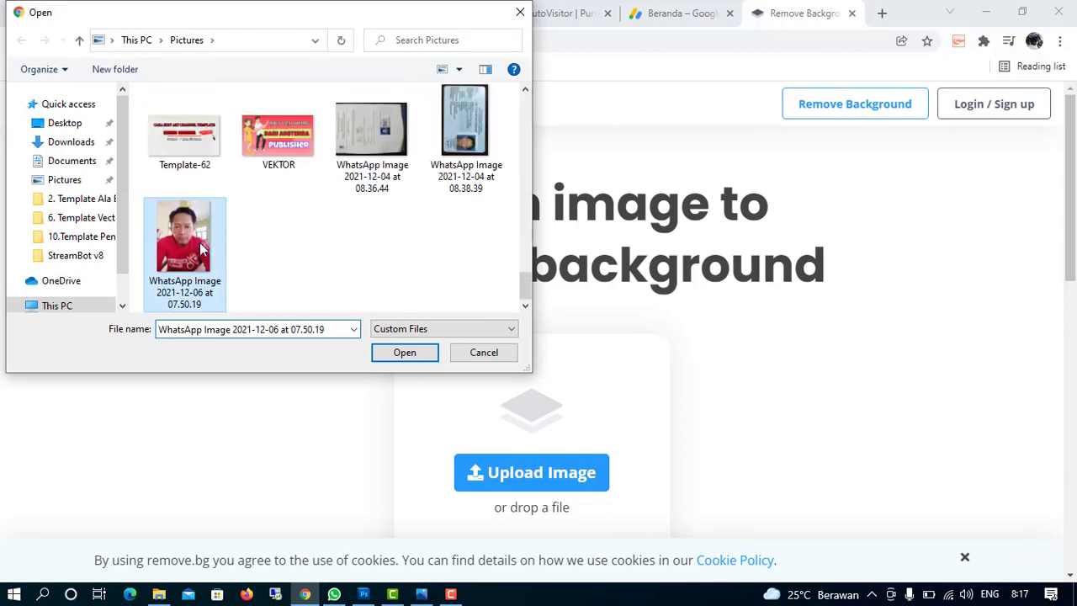
click(386, 358)
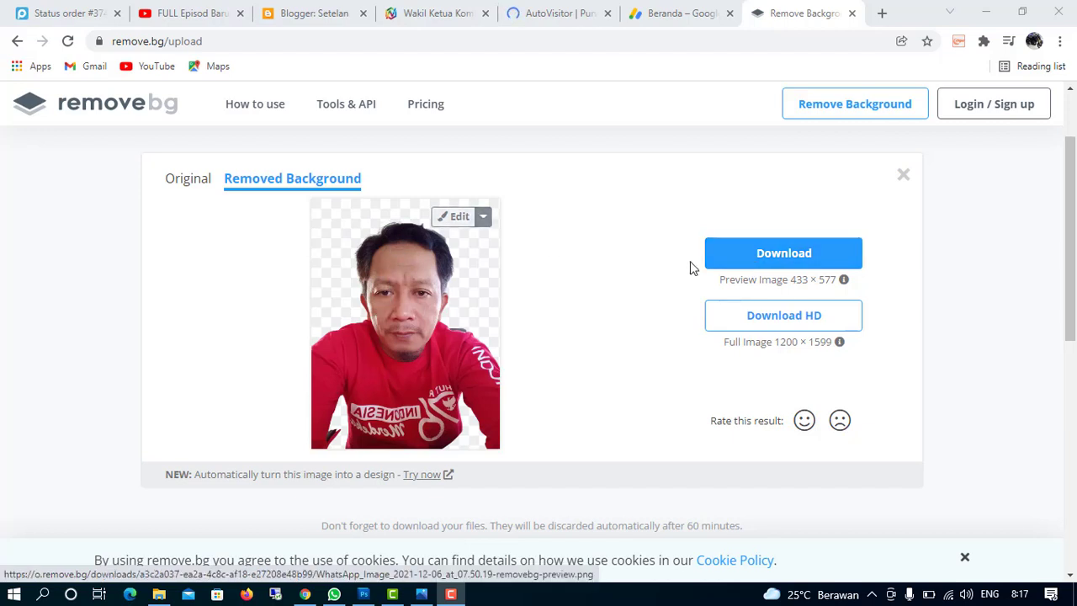
Download the preview-size image with the background removed and show the file in its folder
click(765, 255)
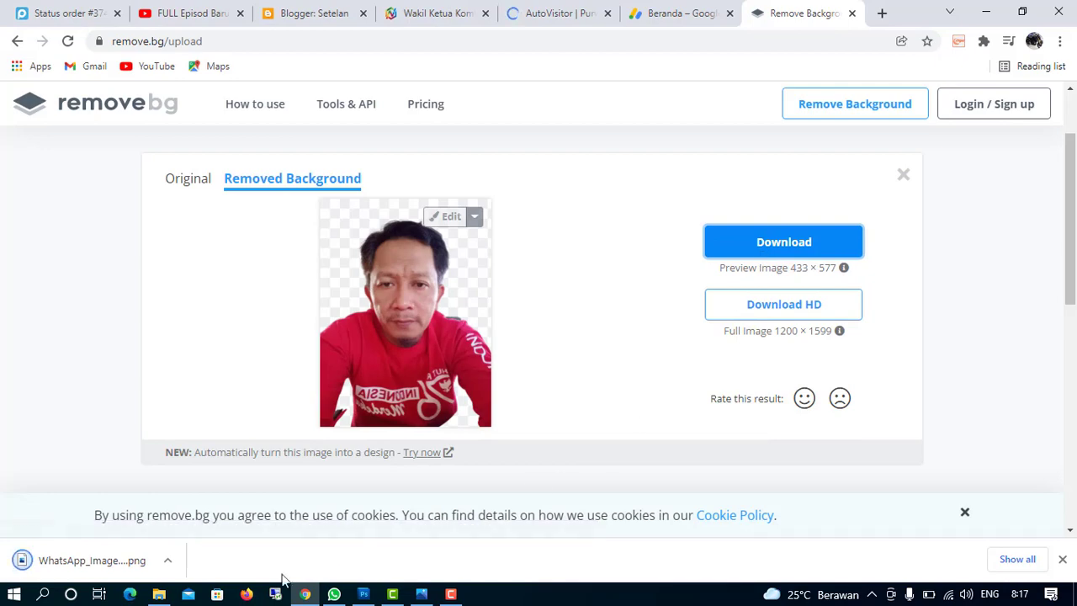
click(169, 563)
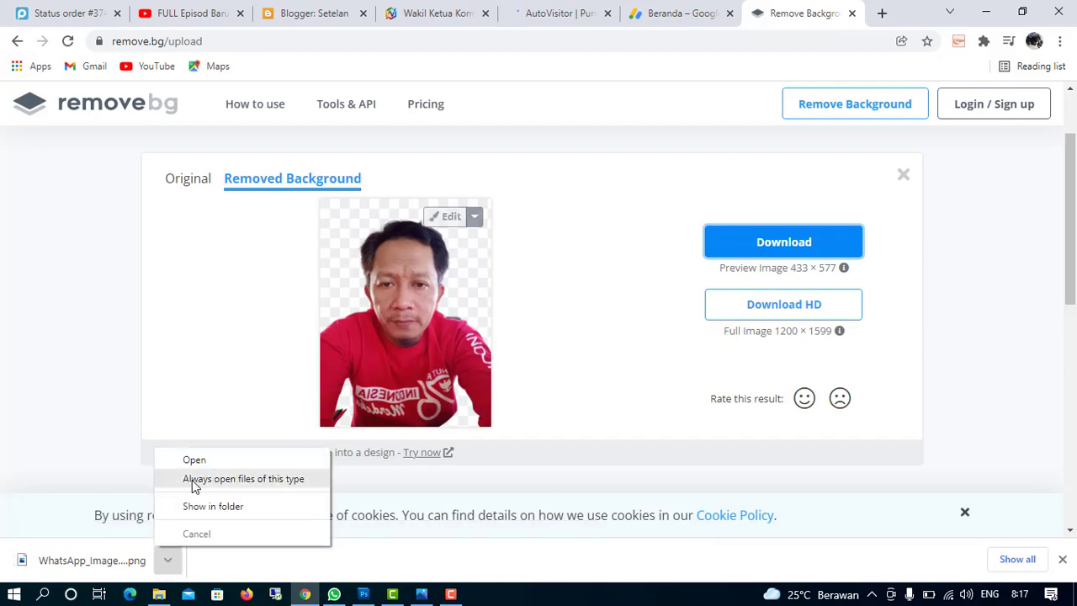
click(190, 509)
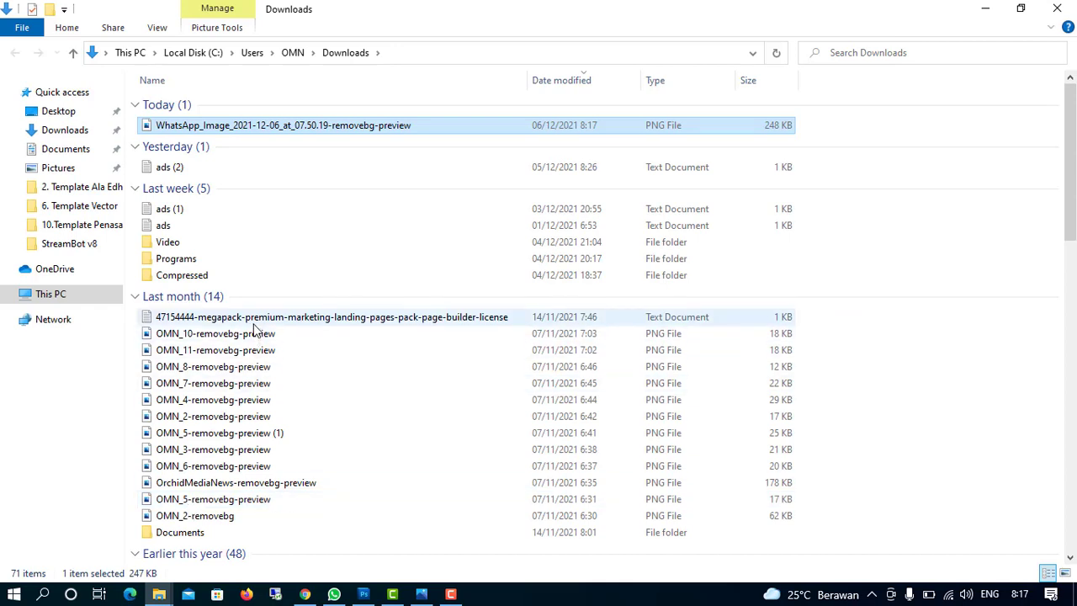
Switch to Photoshop and open WhatsApp_Image_2021-12-06_at_07.50.19-removebg-preview.png from the Downloads folder
click(365, 595)
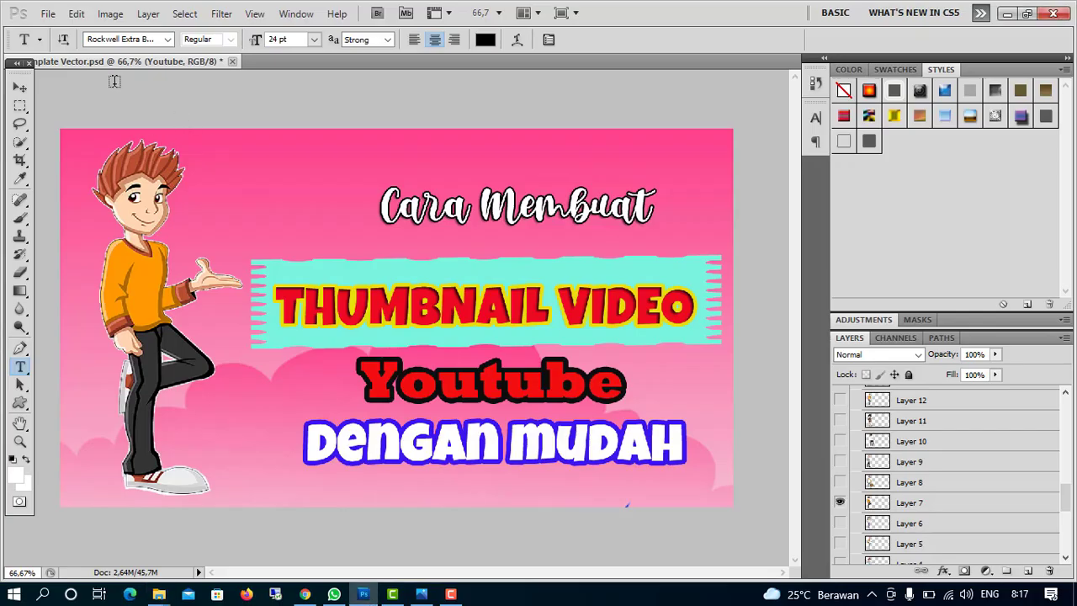
click(48, 13)
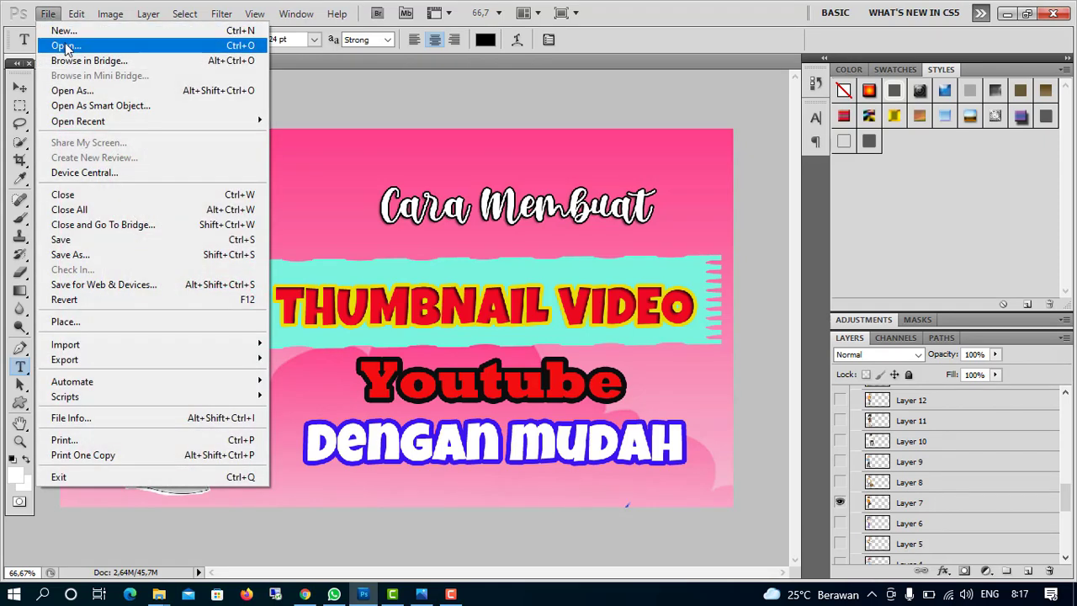
click(66, 45)
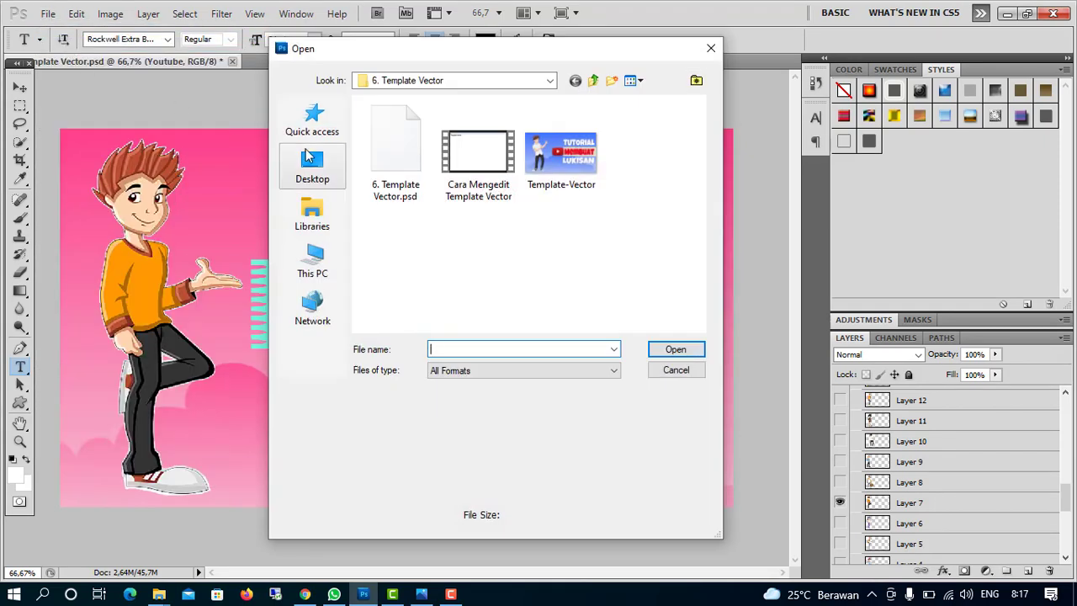
click(324, 273)
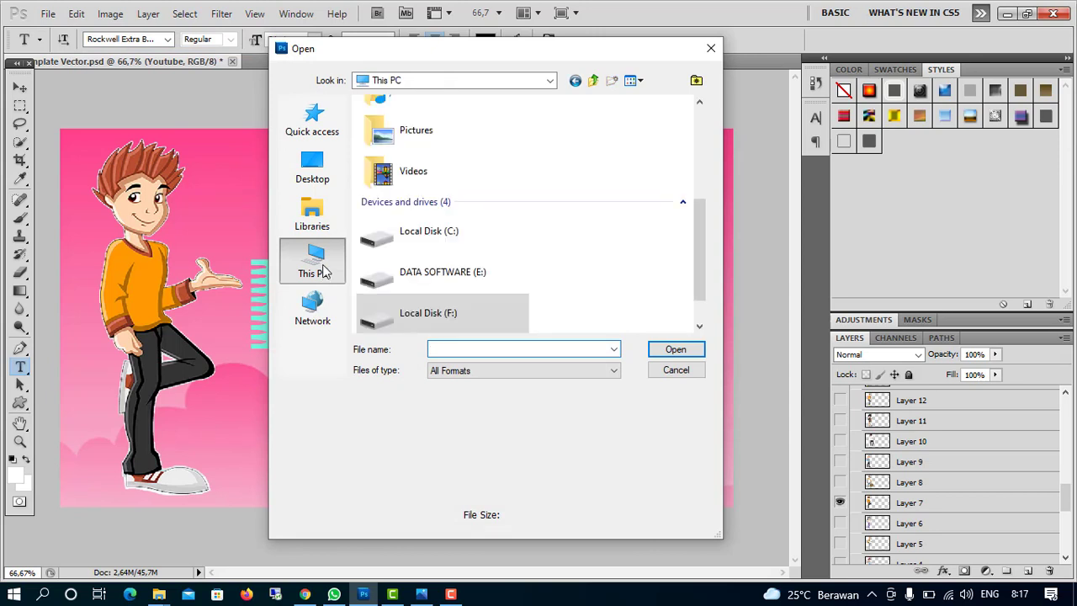
scroll(397, 190, up, 3)
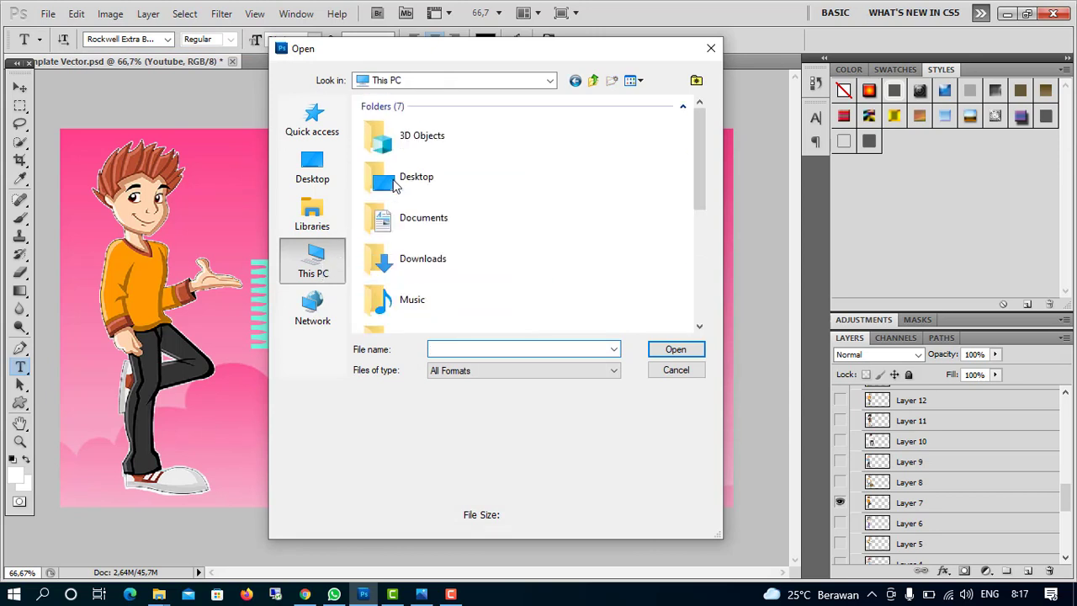
click(388, 266)
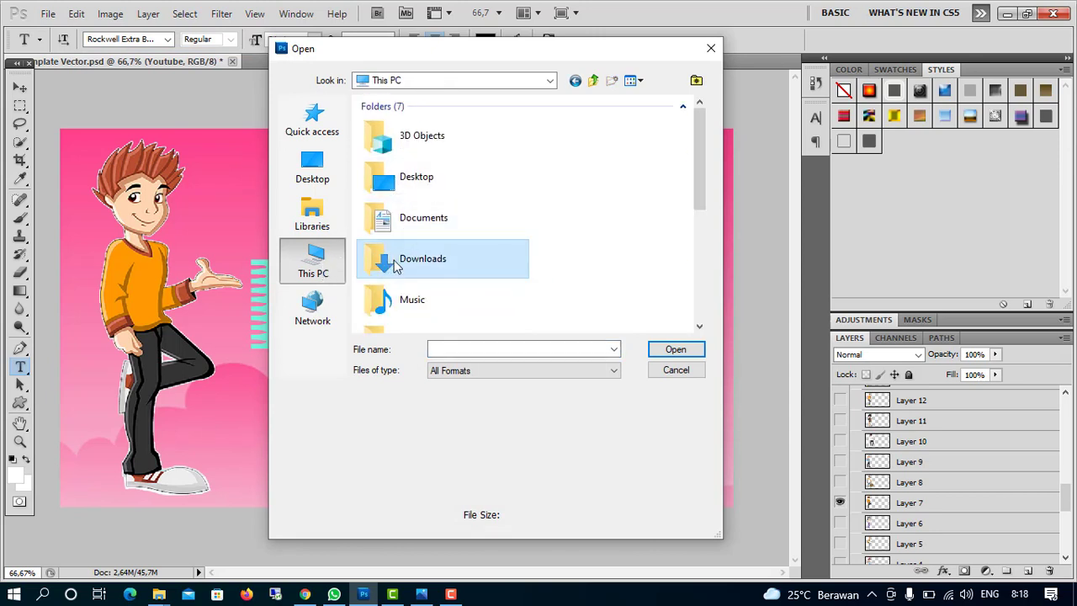
double_click(389, 266)
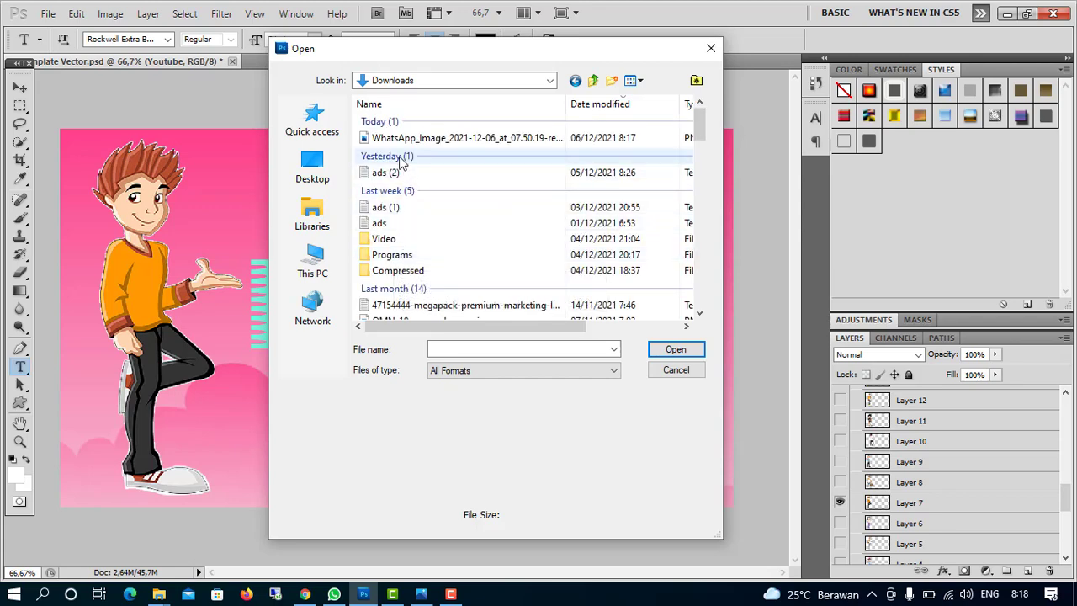
click(393, 140)
click(676, 350)
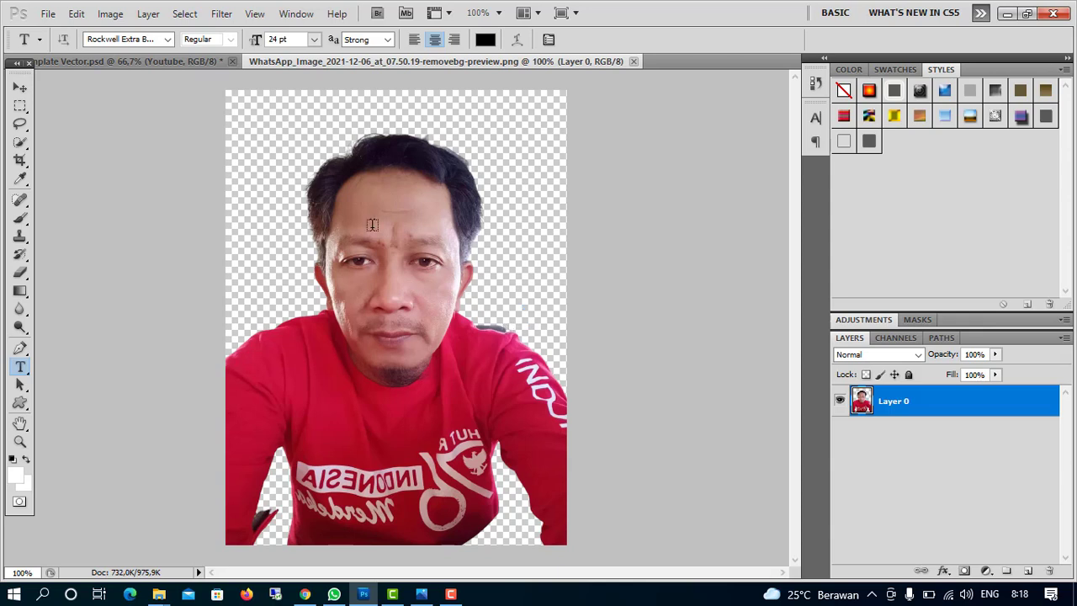
Move the cut-out photo into the thumbnail template document, placing it over the cartoon character
click(21, 86)
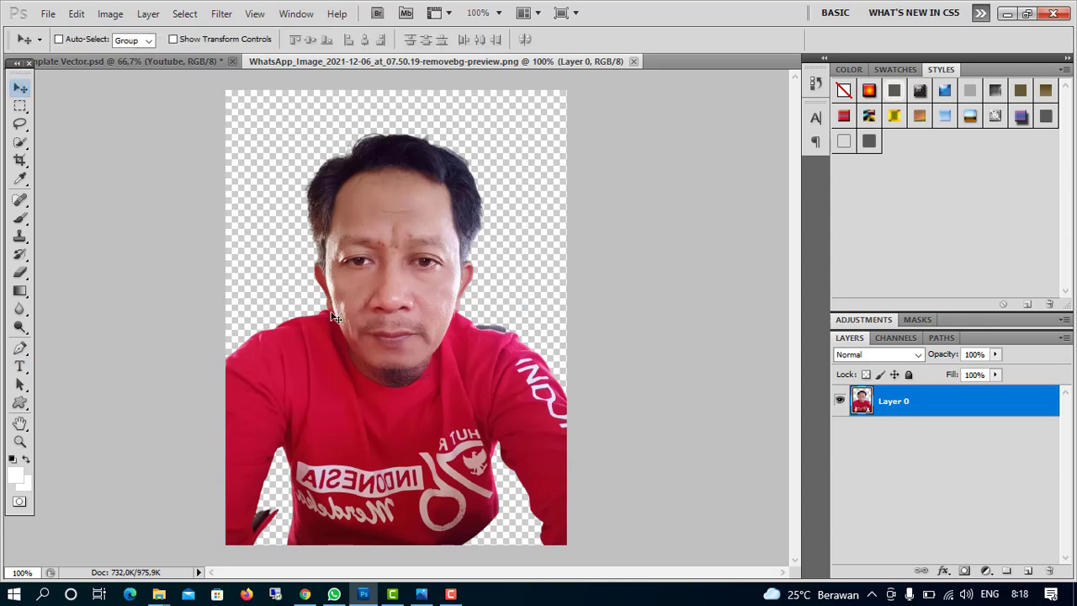
drag(374, 309, 185, 226)
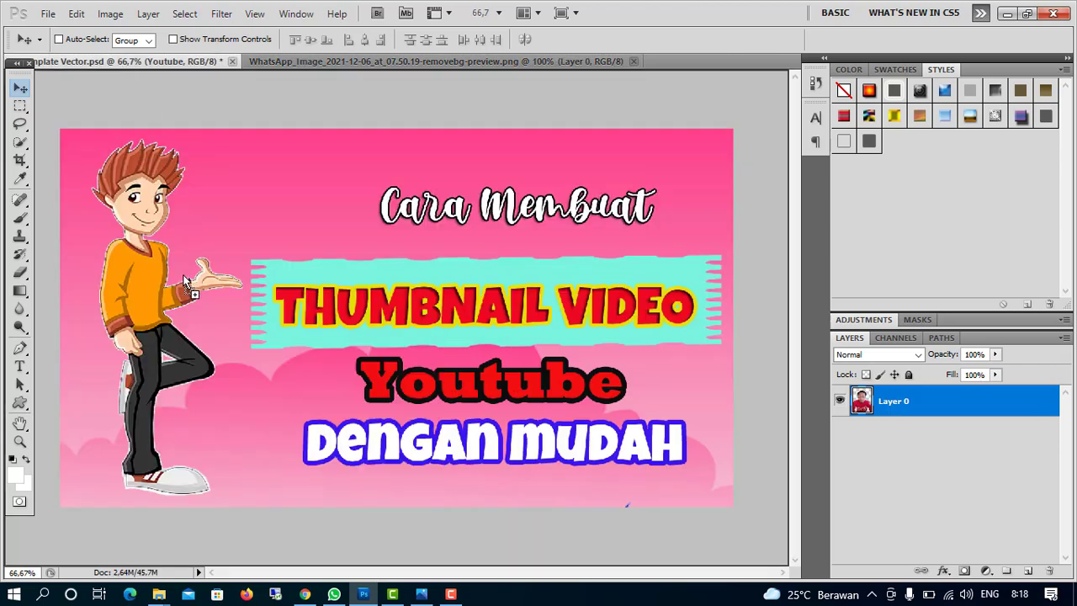
drag(185, 282, 186, 284)
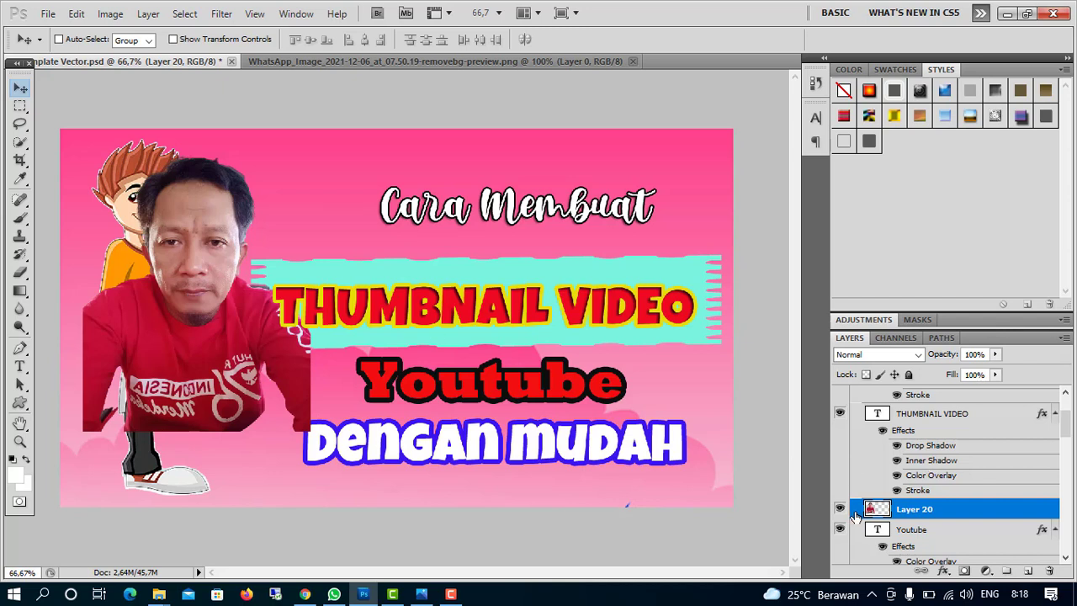
Hide the layer of the cartoon character in the orange sweater behind the photo
scroll(874, 483, down, 8)
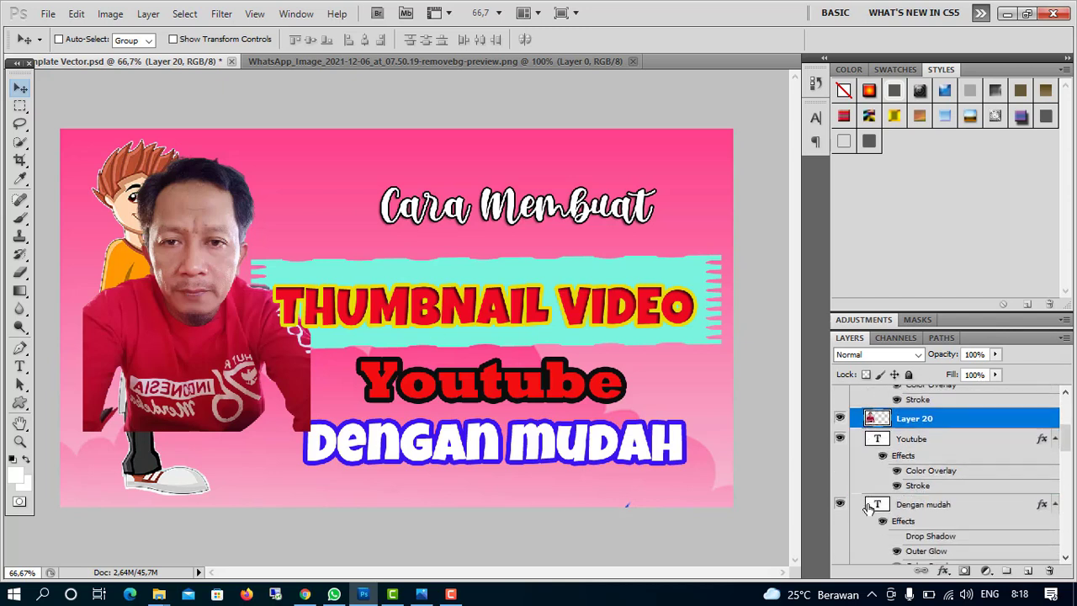
scroll(865, 520, down, 5)
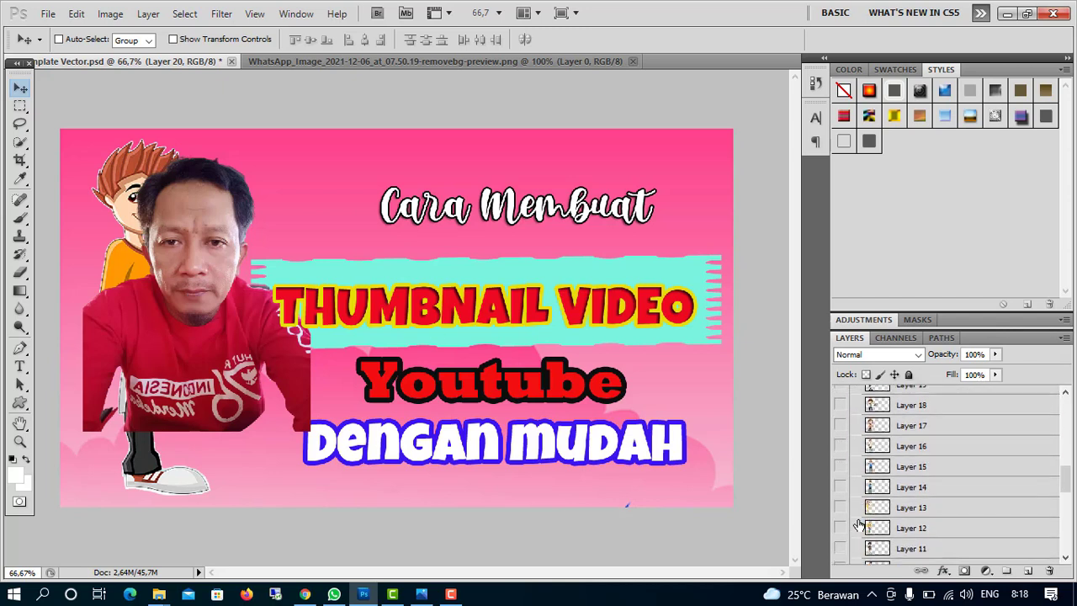
scroll(854, 525, down, 2)
click(840, 522)
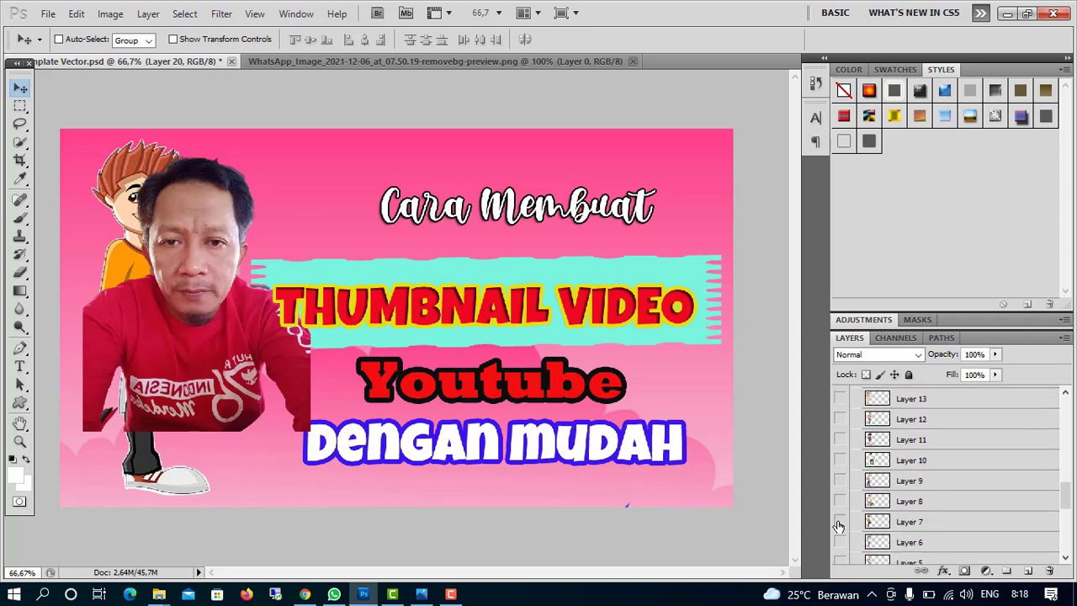
Enlarge the photo with Free Transform to about 122% width and height and move it into the thumbnail's lower-left corner
ctrl+click(209, 248)
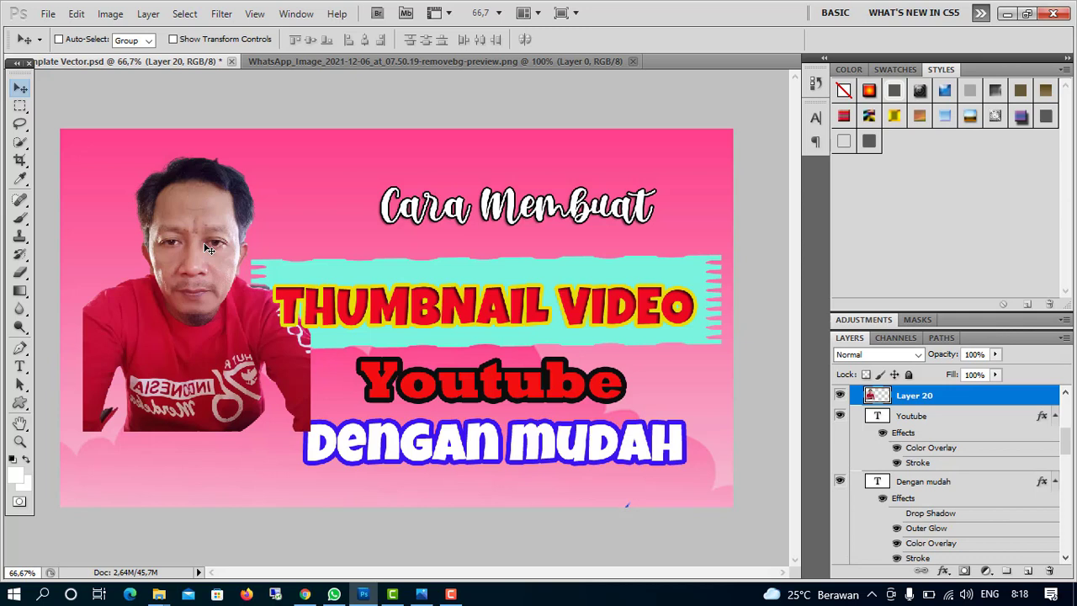
key(ctrl+t)
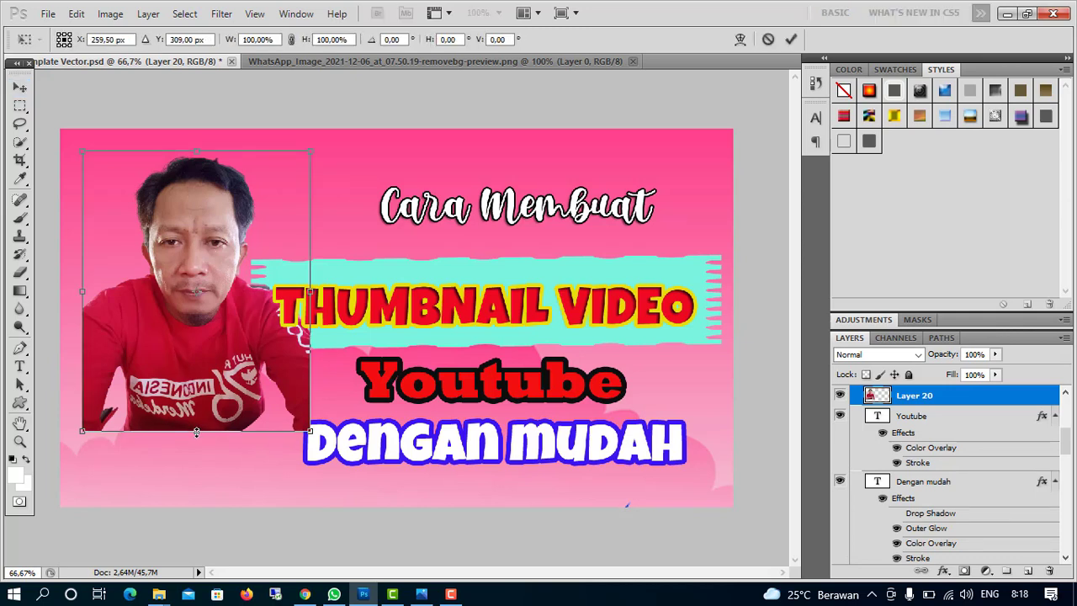
drag(196, 432, 196, 493)
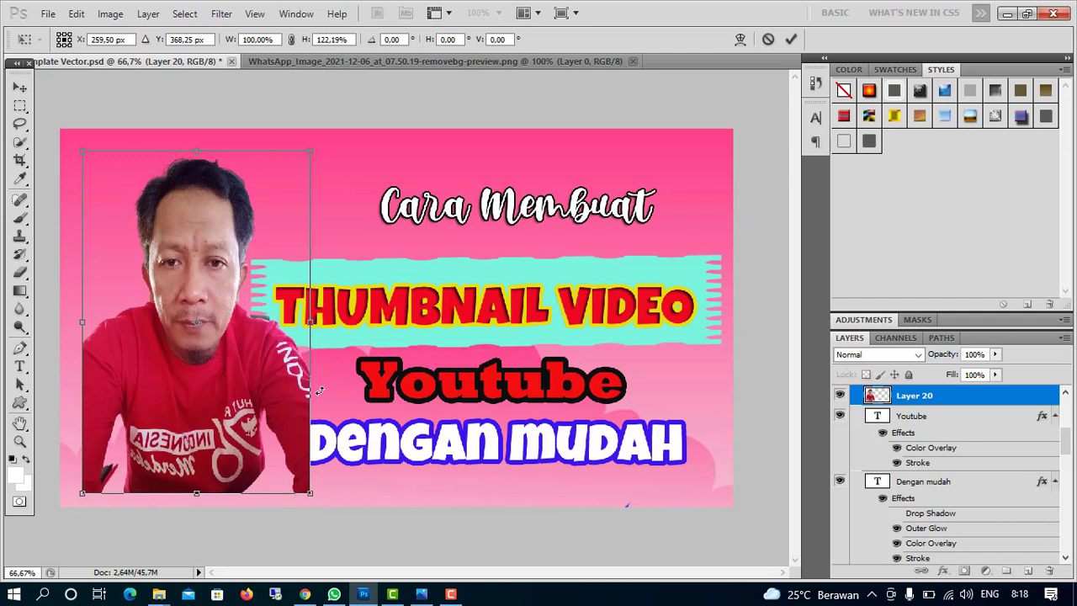
drag(312, 396, 366, 387)
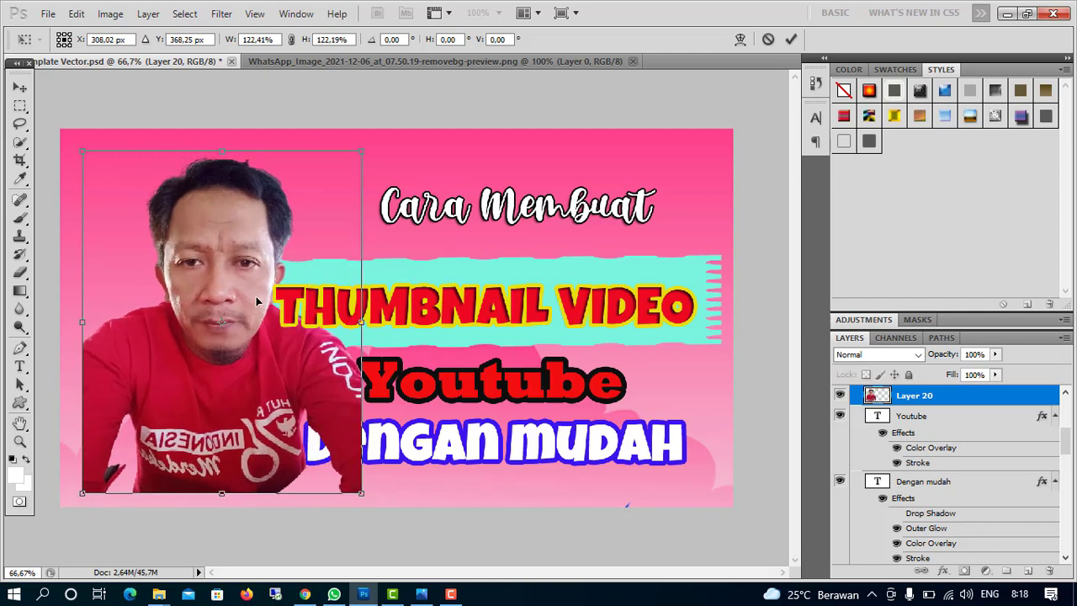
drag(256, 301, 233, 312)
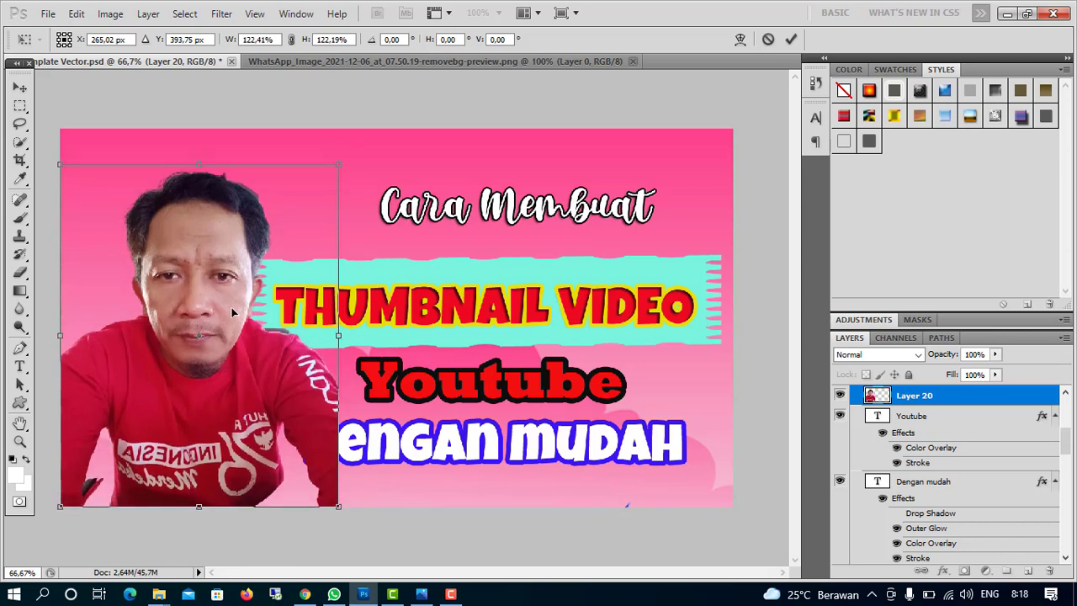
Refine the photo's height to about 119%, shift it slightly above the thumbnail's lower edge and apply the transform
drag(198, 165, 199, 205)
key(shift+Left)
key(shift+Left)
key(shift+Left)
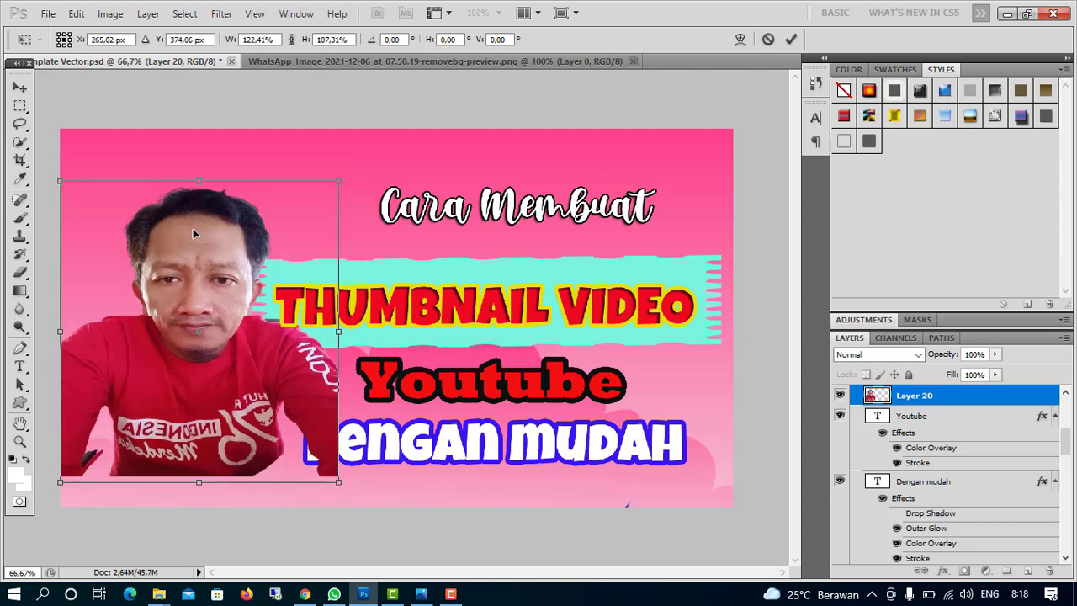
drag(185, 252, 199, 253)
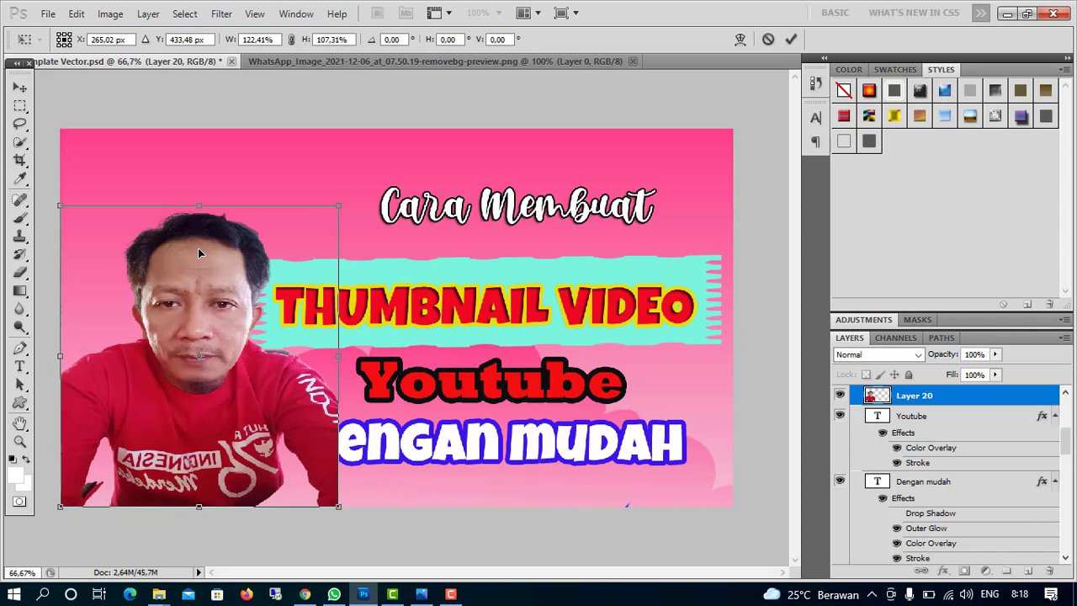
drag(199, 205, 199, 172)
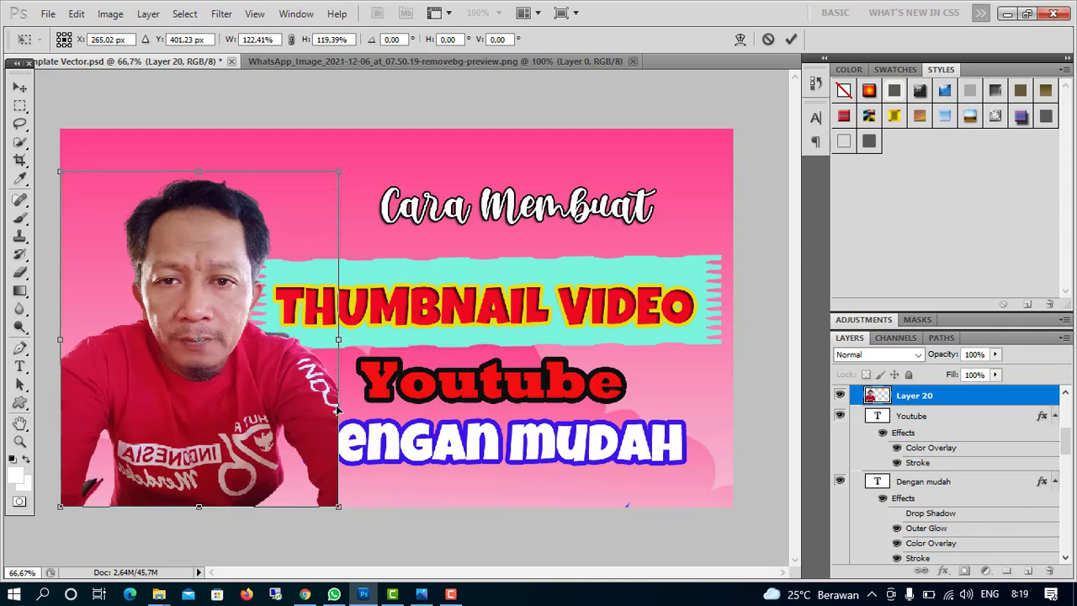
mouse_move(226, 404)
mouse_down()
mouse_move(250, 395)
mouse_move(238, 354)
mouse_move(222, 372)
mouse_move(234, 376)
mouse_move(227, 402)
mouse_up()
drag(217, 362, 225, 343)
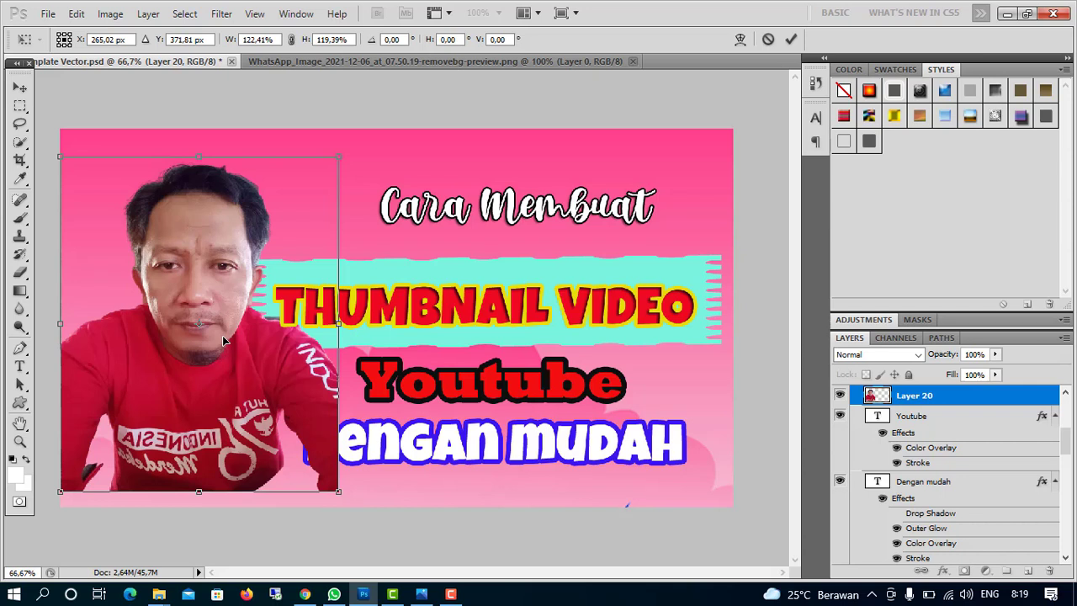
click(790, 41)
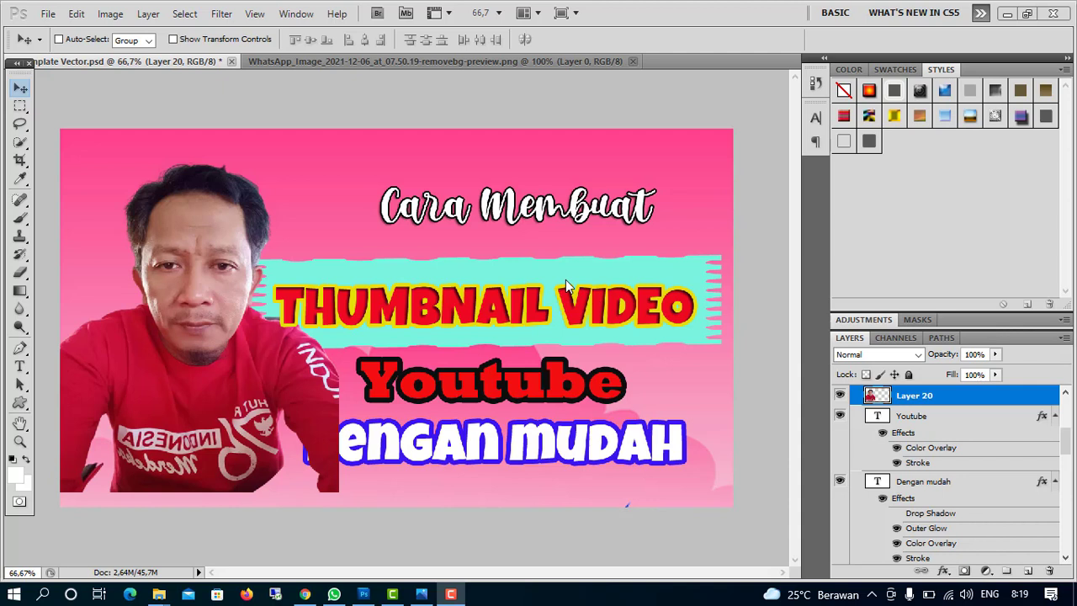
Narrow the turquoise banner Shape 1 to about 87% width, place it between the photo and the right edge, and apply the transform
scroll(939, 475, down, 2)
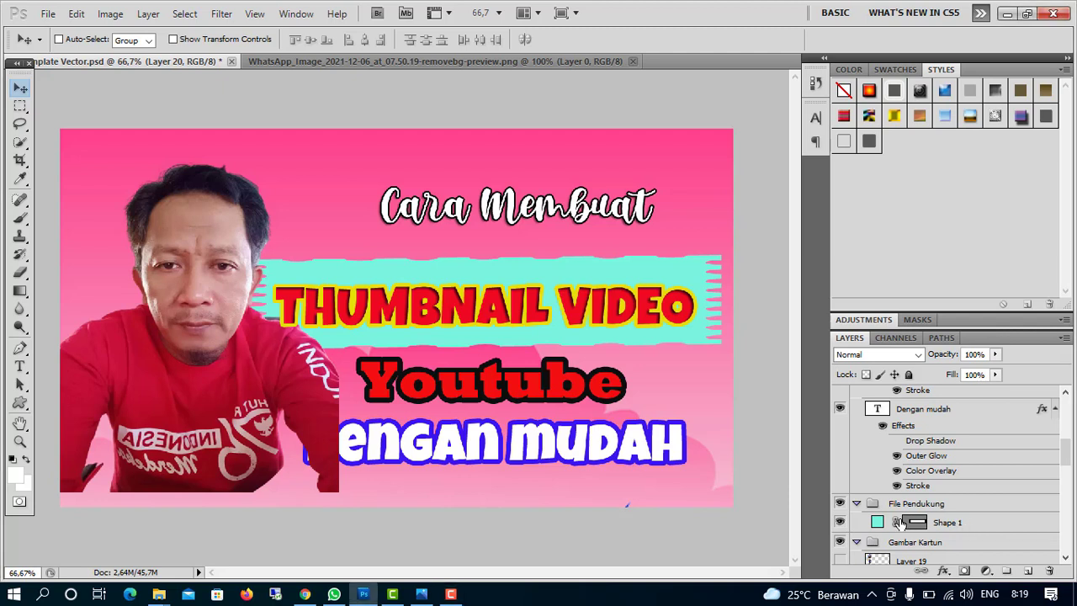
click(858, 528)
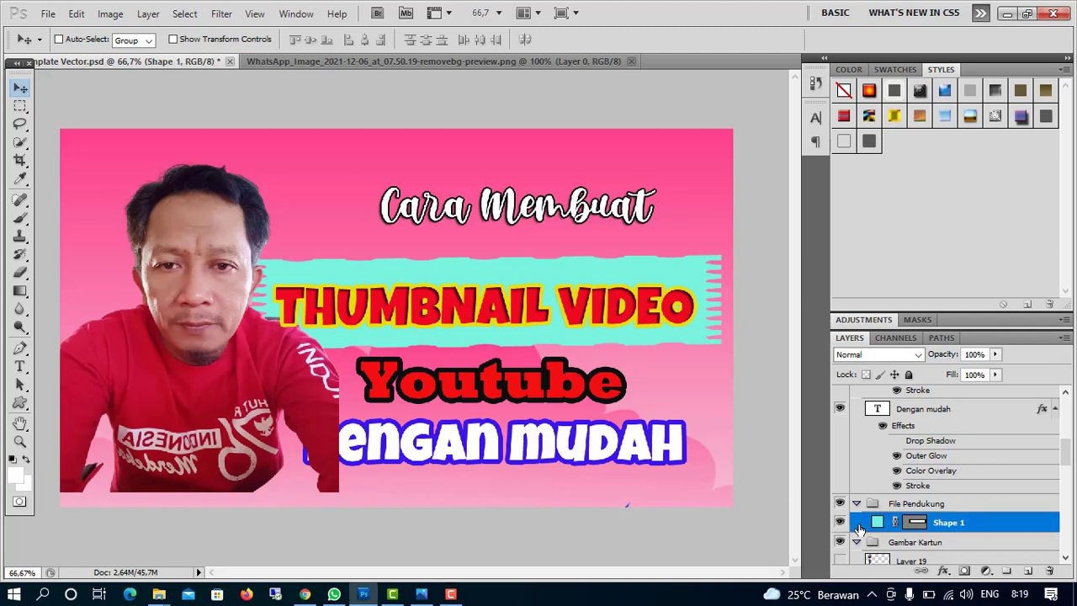
drag(446, 278, 453, 266)
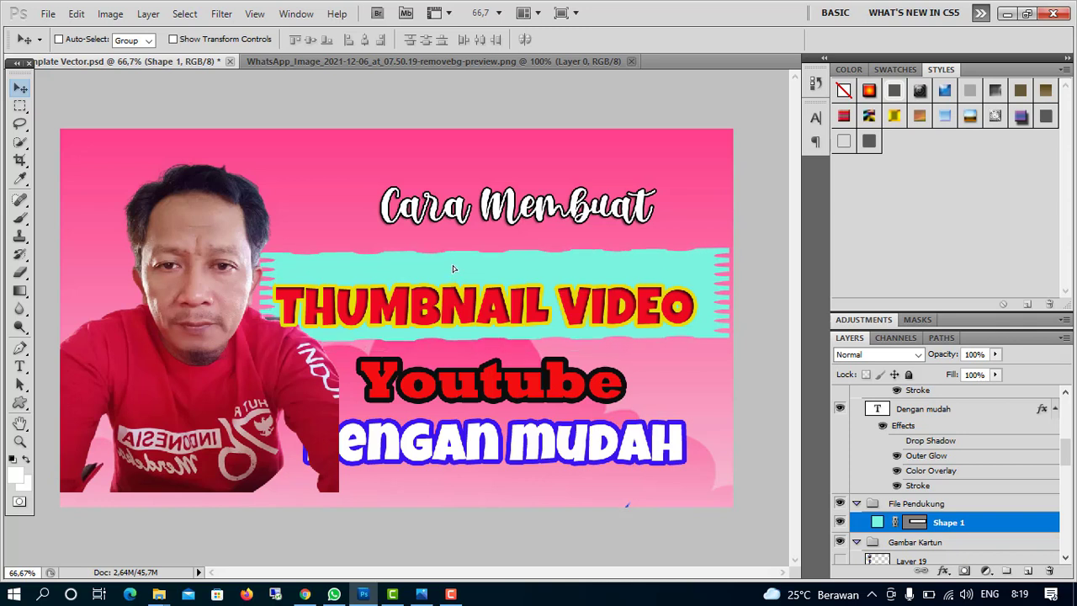
key(ctrl+t)
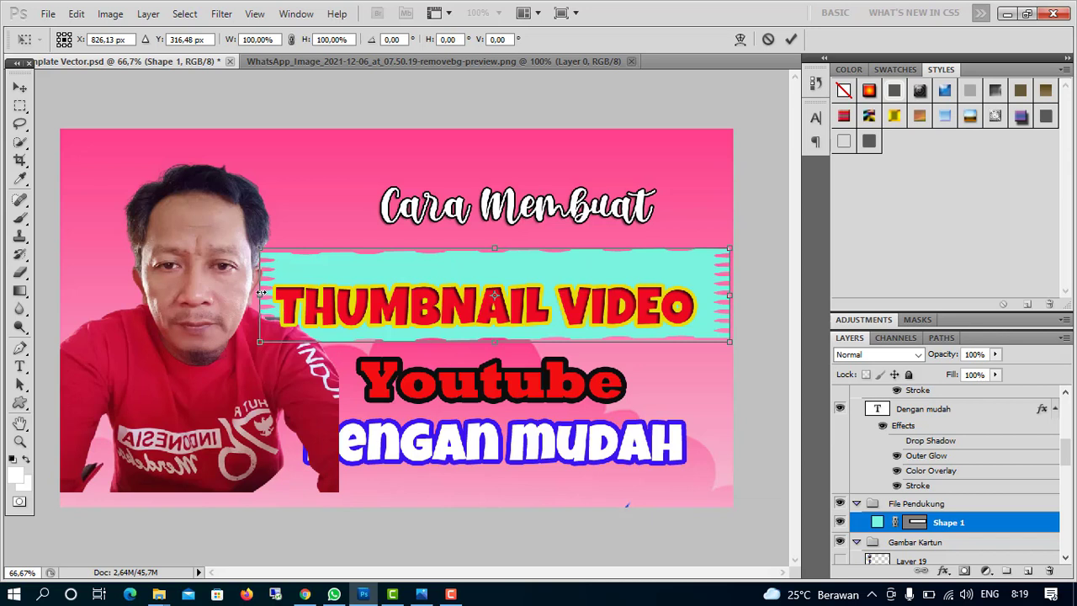
drag(261, 292, 321, 295)
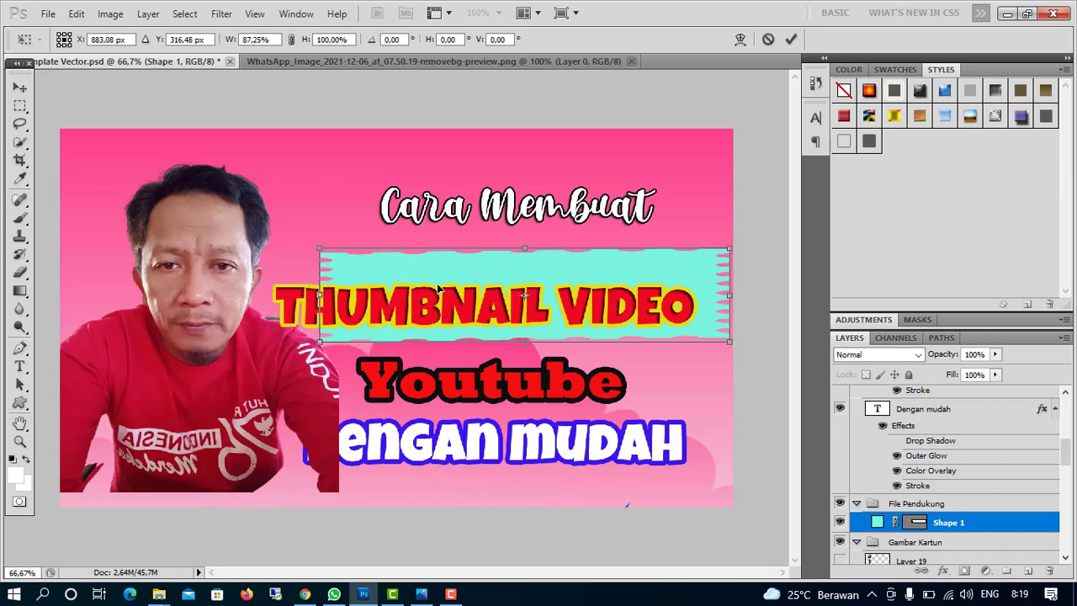
drag(445, 263, 430, 261)
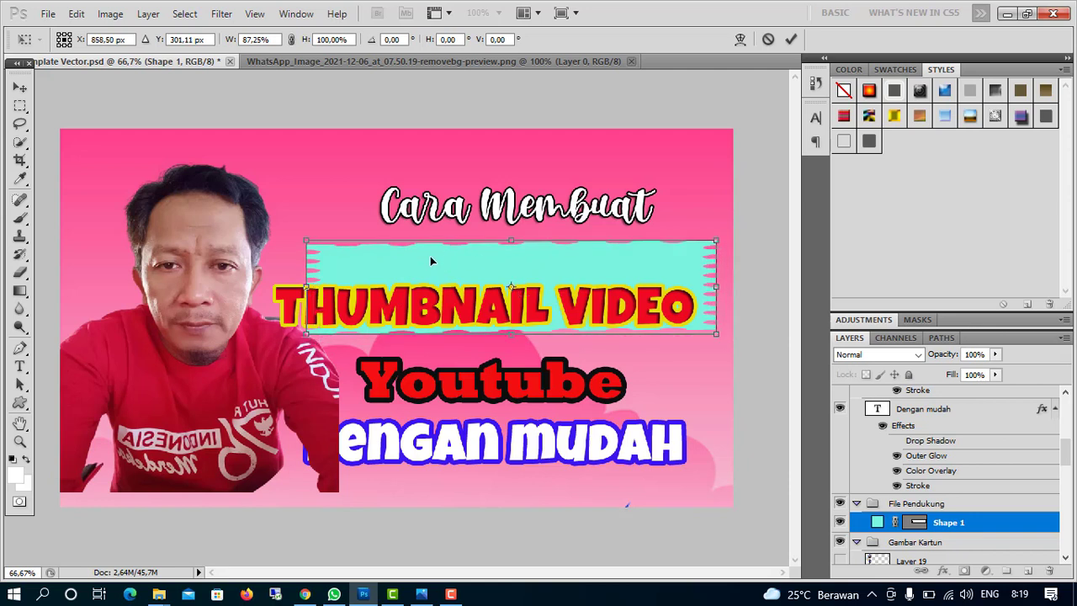
click(792, 39)
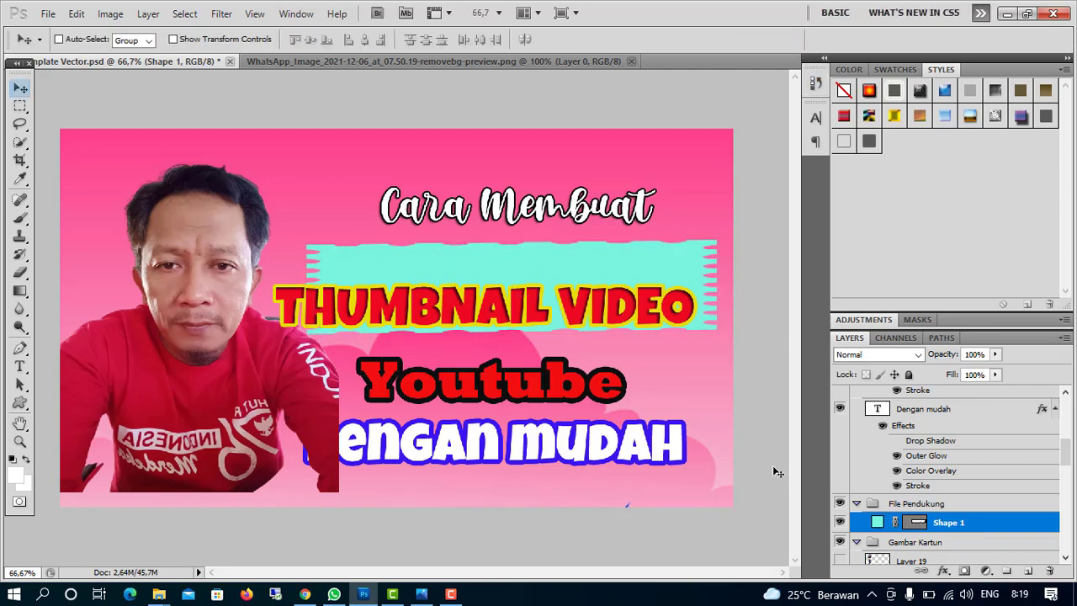
Move the THUMBNAIL VIDEO text right and slightly up so it lines up with the turquoise banner
scroll(922, 480, down, 3)
scroll(930, 473, up, 5)
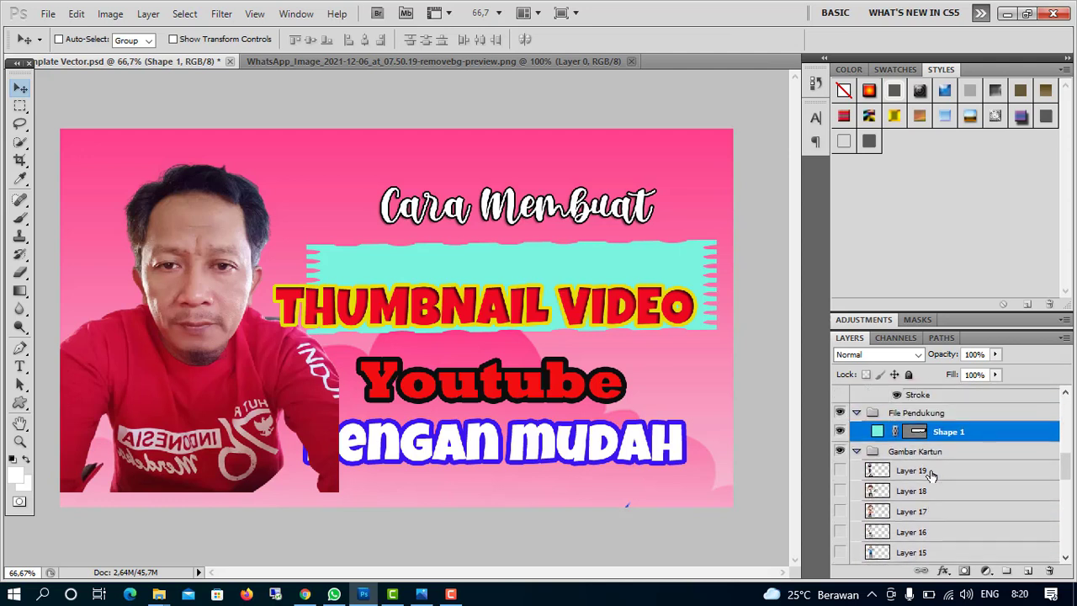
scroll(936, 477, up, 5)
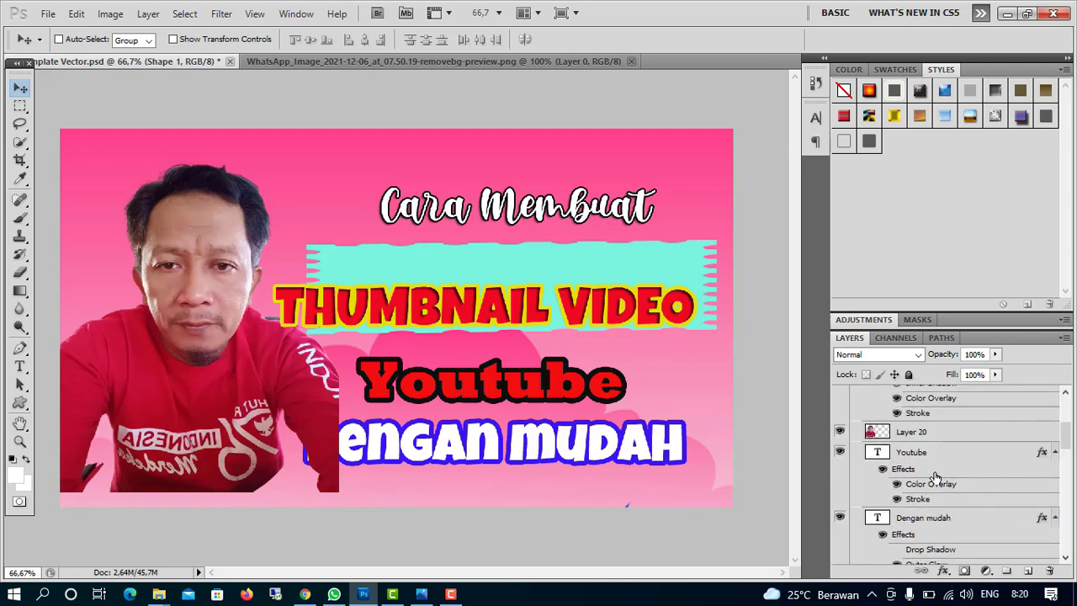
click(925, 431)
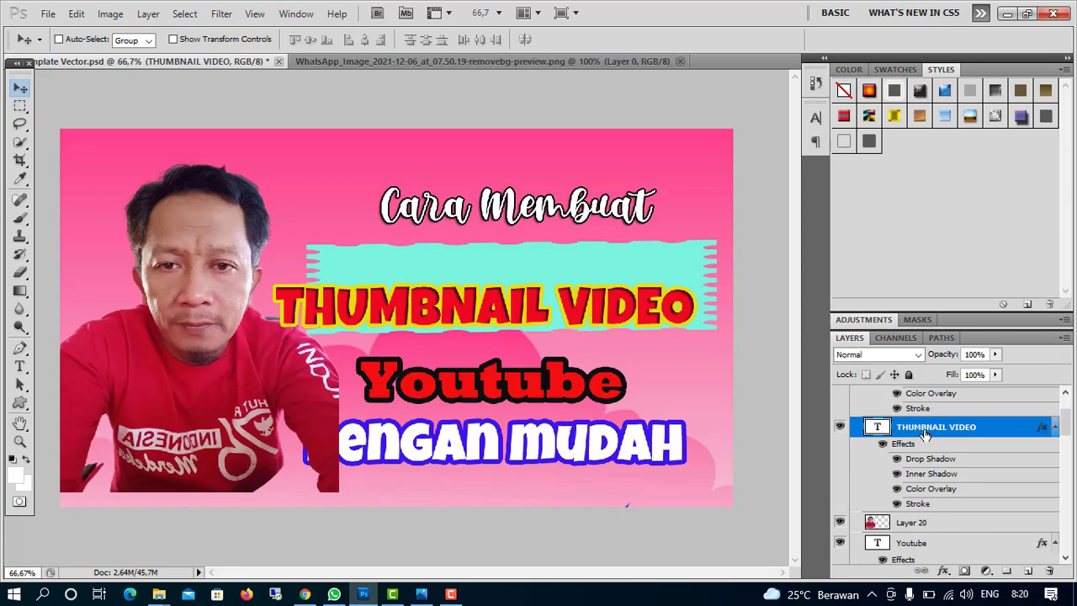
drag(437, 309, 456, 302)
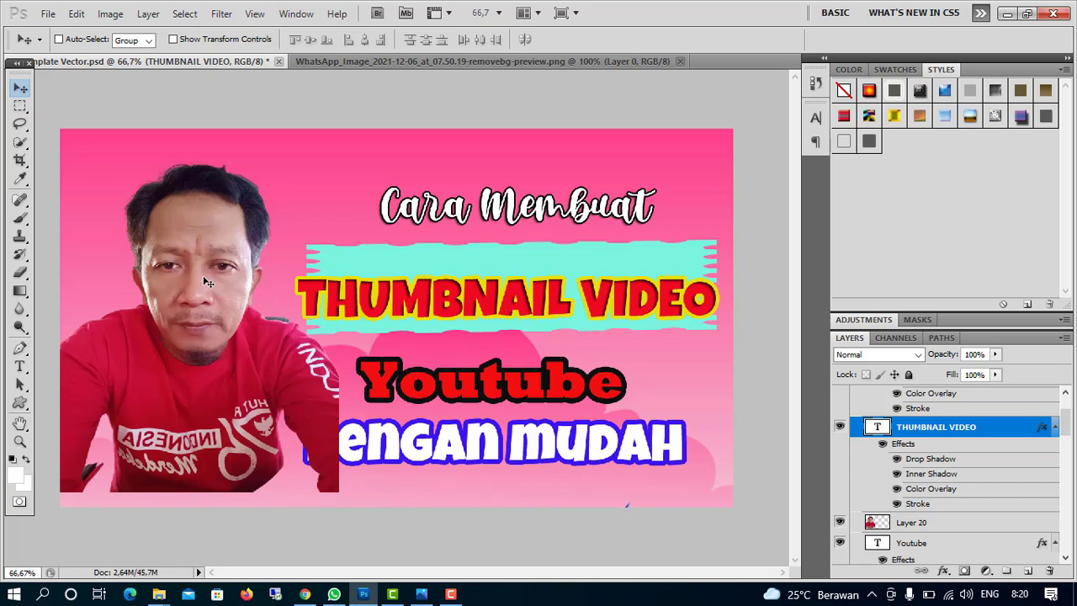
Reduce the font size of the whole THUMBNAIL VIDEO text to 18 pt
click(20, 368)
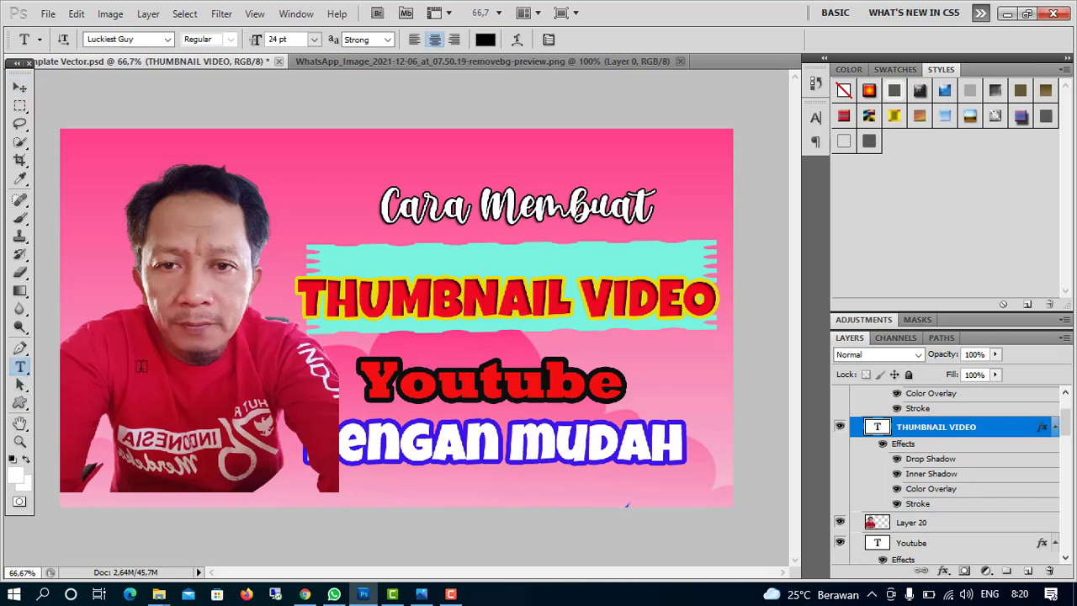
drag(301, 305, 712, 302)
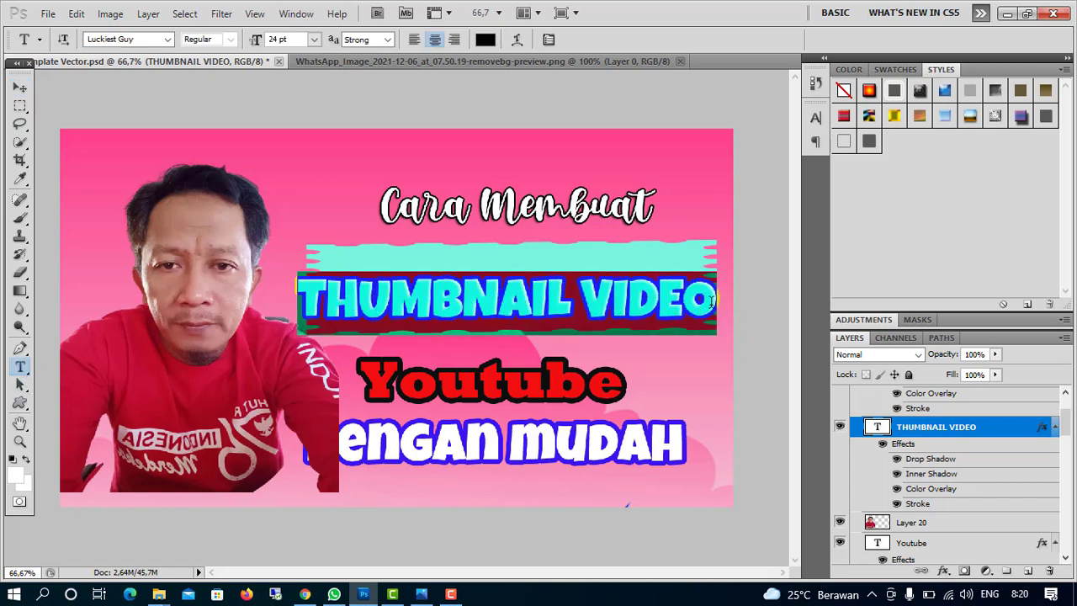
click(313, 39)
click(309, 203)
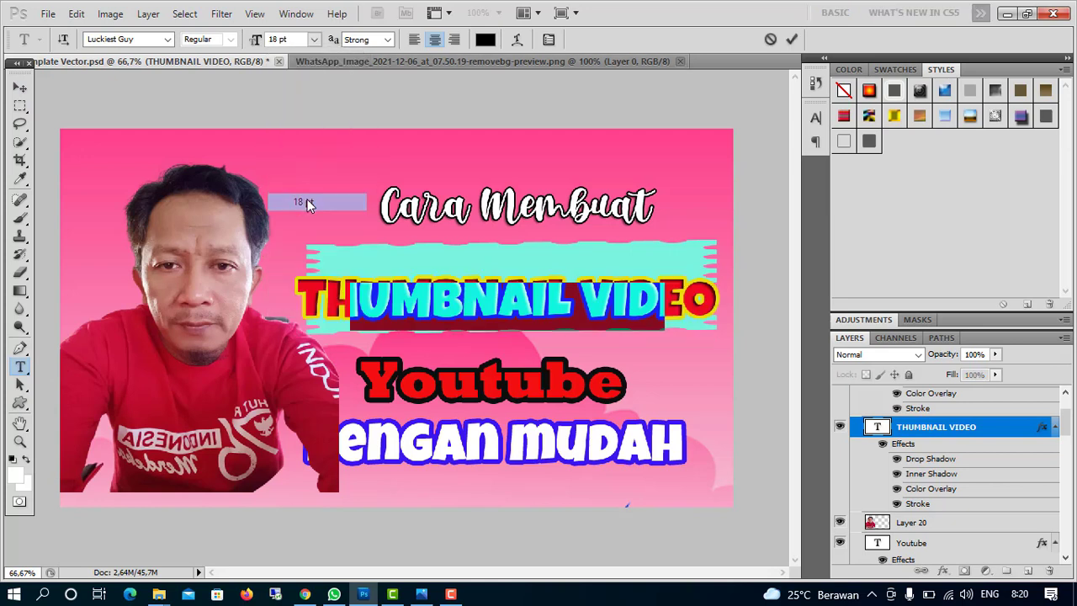
Centre the THUMBNAIL VIDEO text vertically on the banner, stretch it horizontally on both sides to fill the banner, and commit the edit
drag(404, 267, 406, 255)
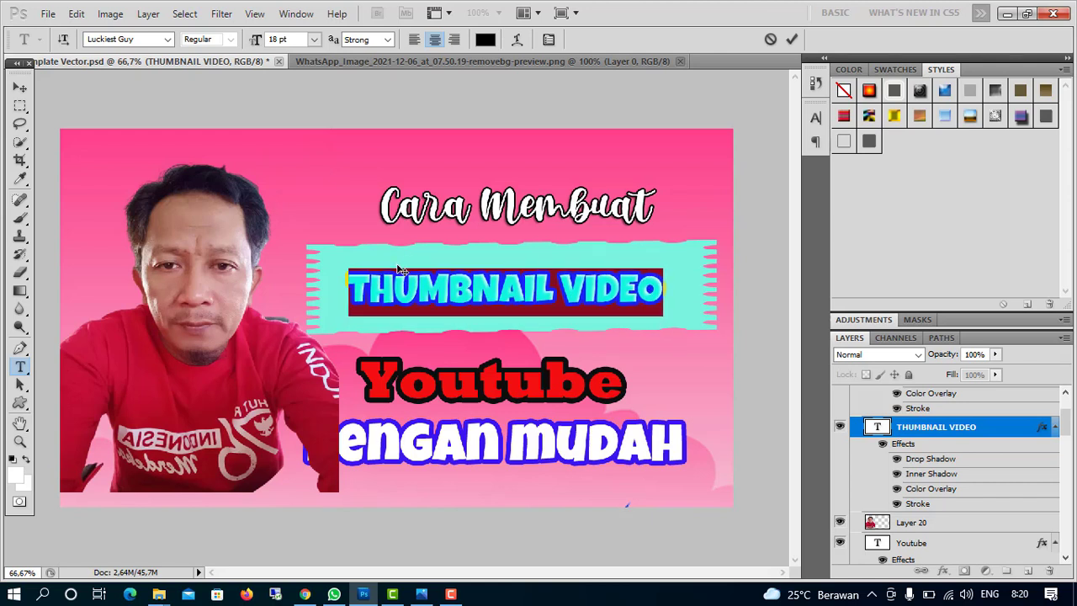
key(ctrl+t)
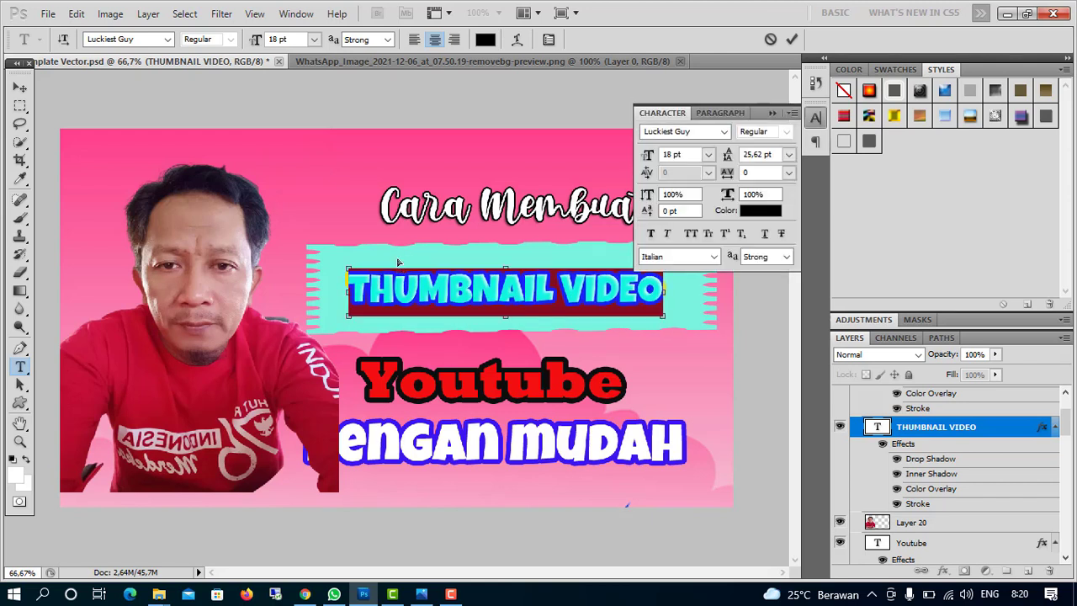
key(ctrl)
drag(347, 296, 324, 299)
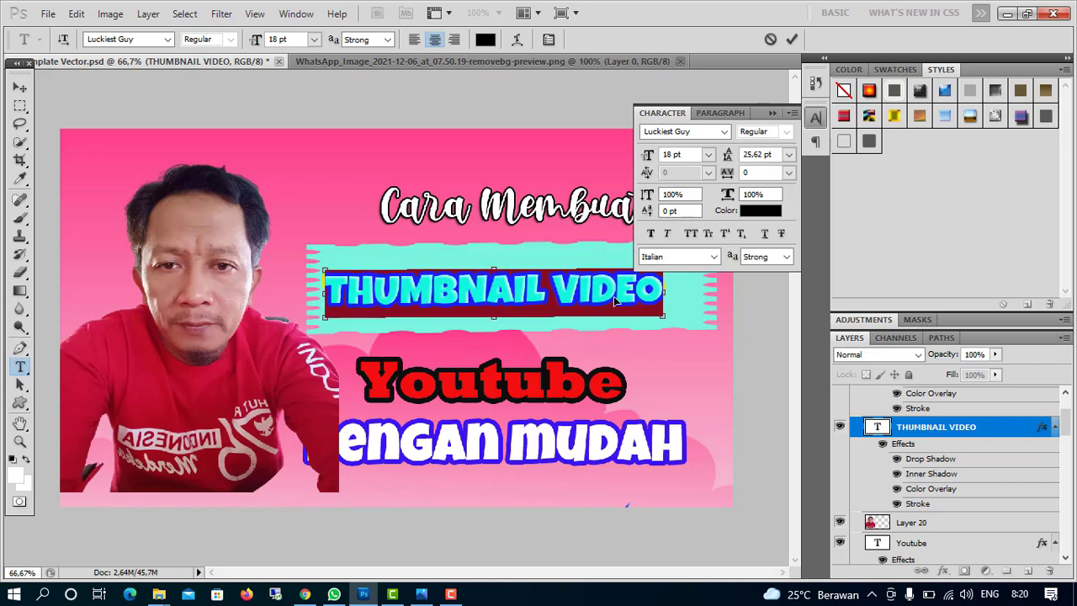
drag(664, 293, 697, 293)
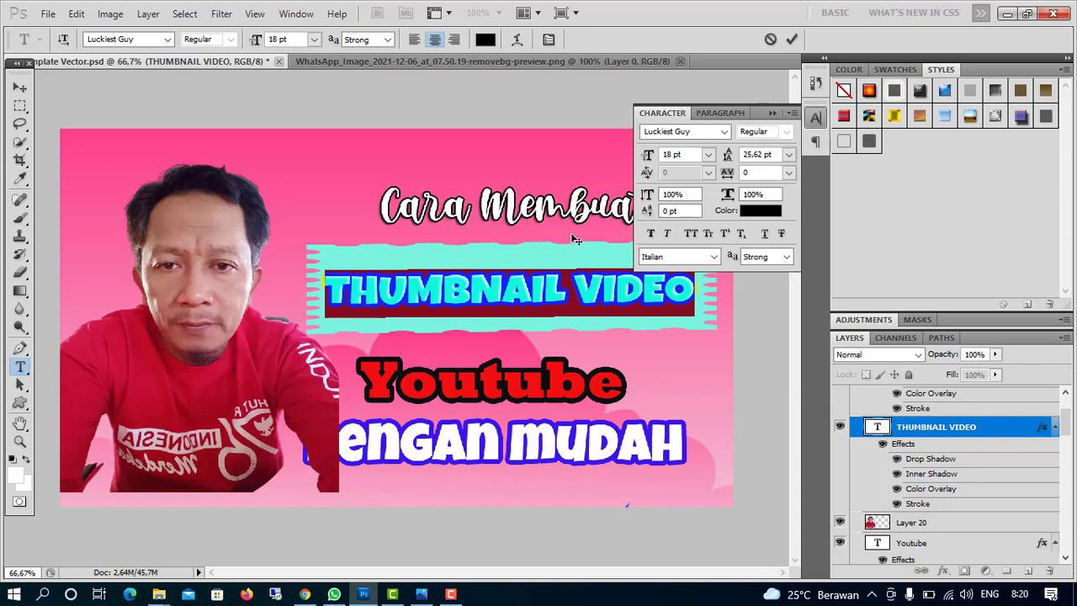
click(791, 39)
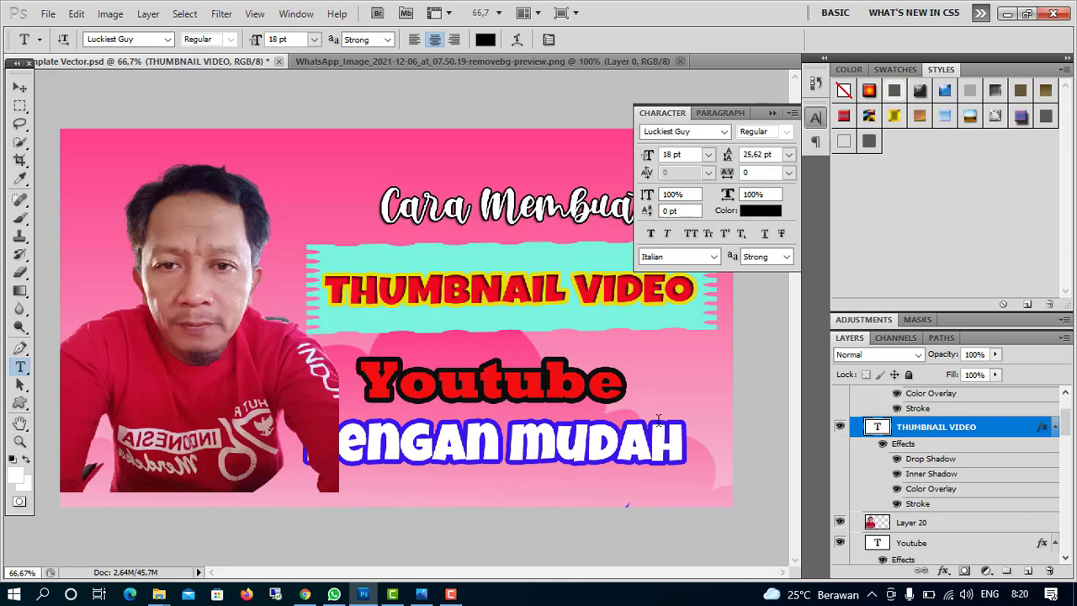
Move the Youtube text right and slightly up so it sits centred beneath the turquoise banner
scroll(923, 543, down, 1)
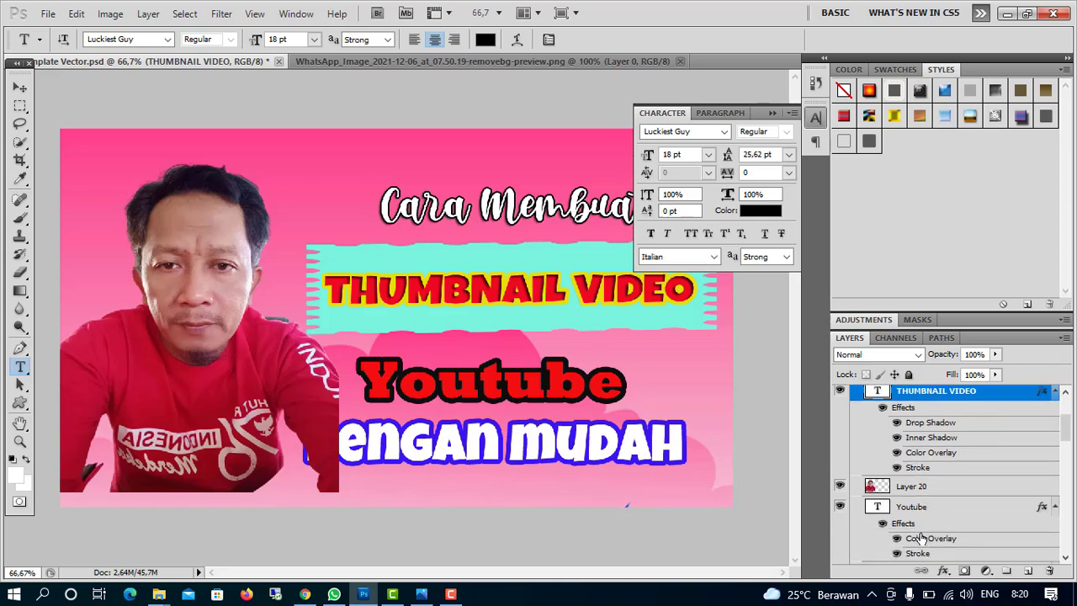
scroll(916, 501, up, 1)
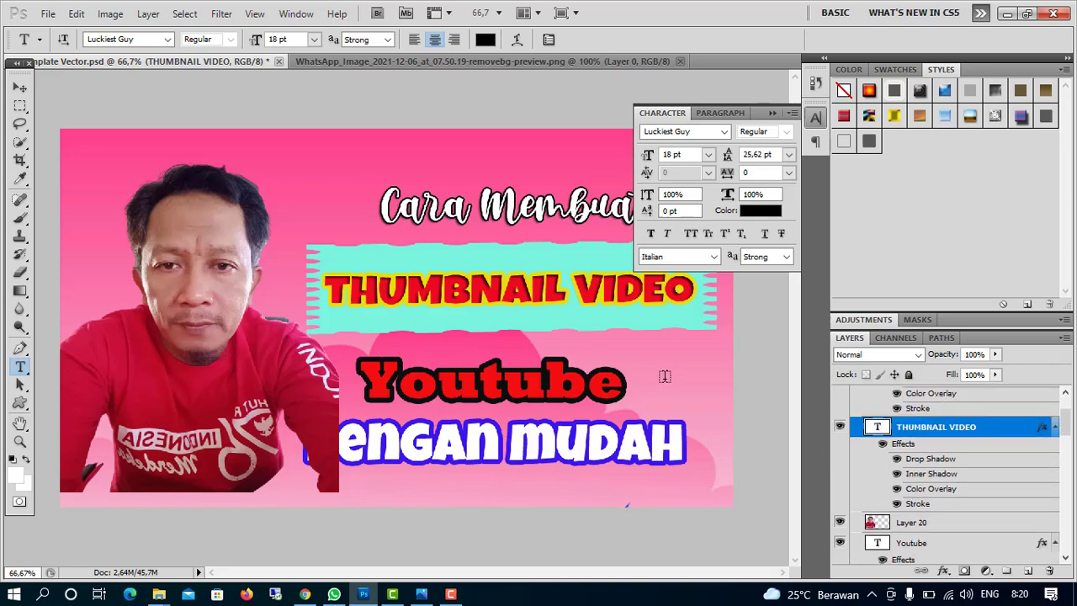
scroll(923, 488, down, 1)
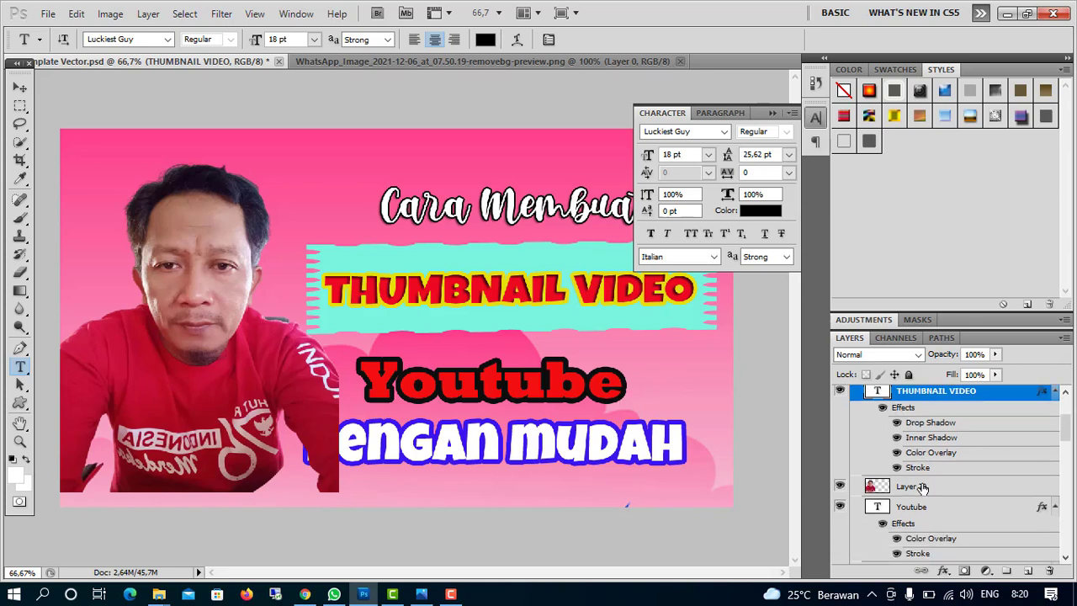
click(923, 507)
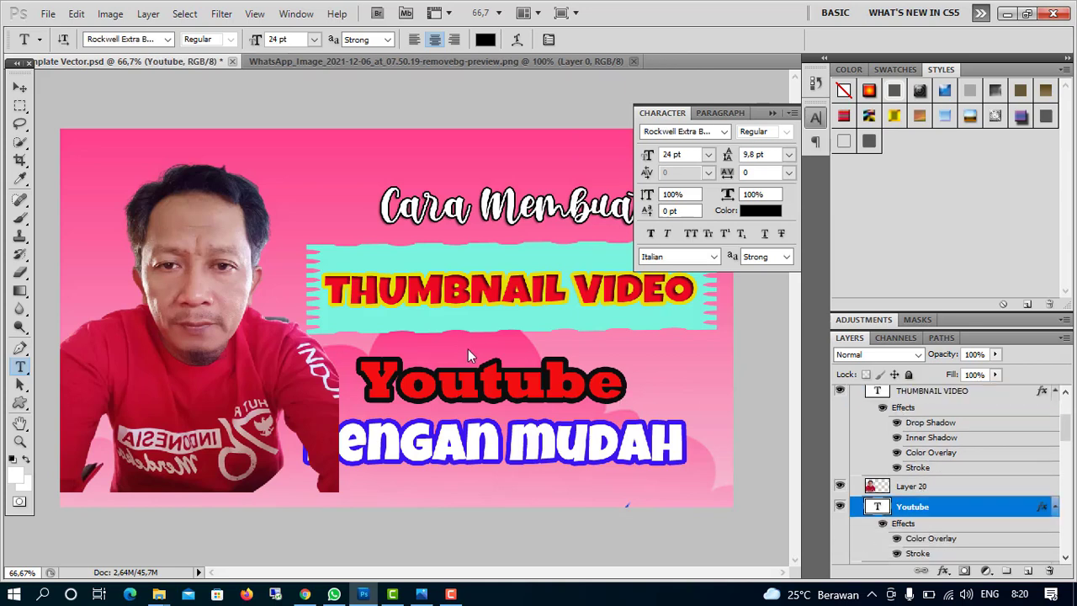
click(21, 88)
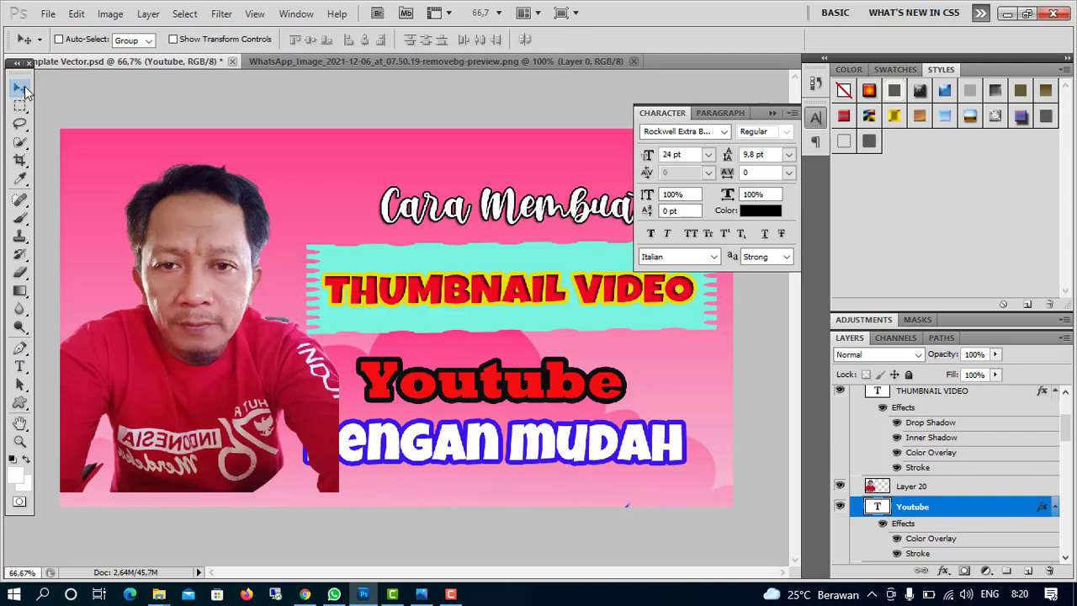
drag(438, 376, 476, 365)
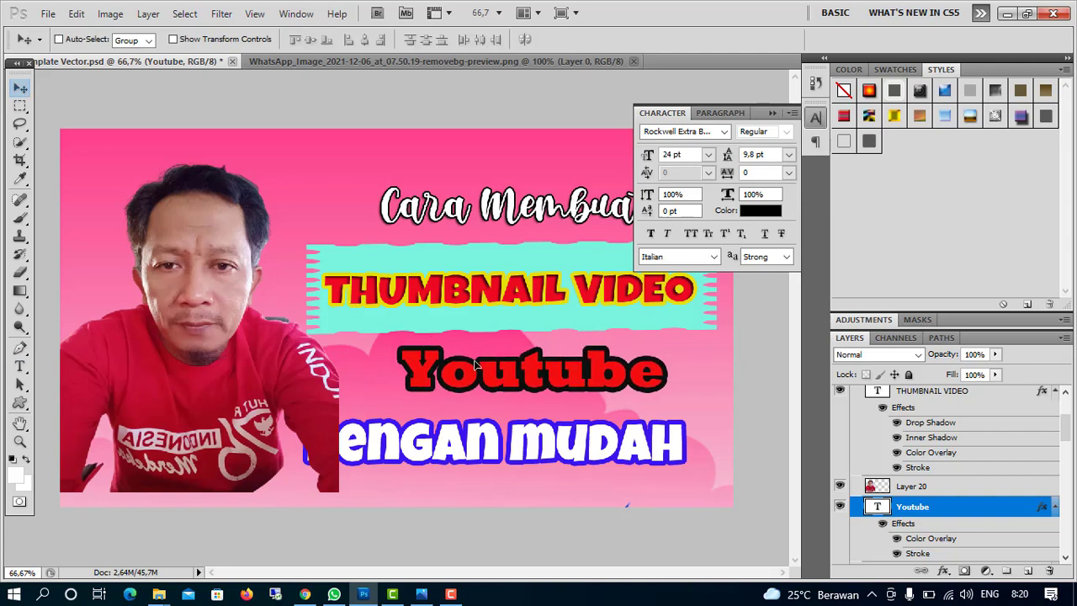
Move the Dengan mudah text slightly right, keeping it below the Youtube text
scroll(929, 503, down, 4)
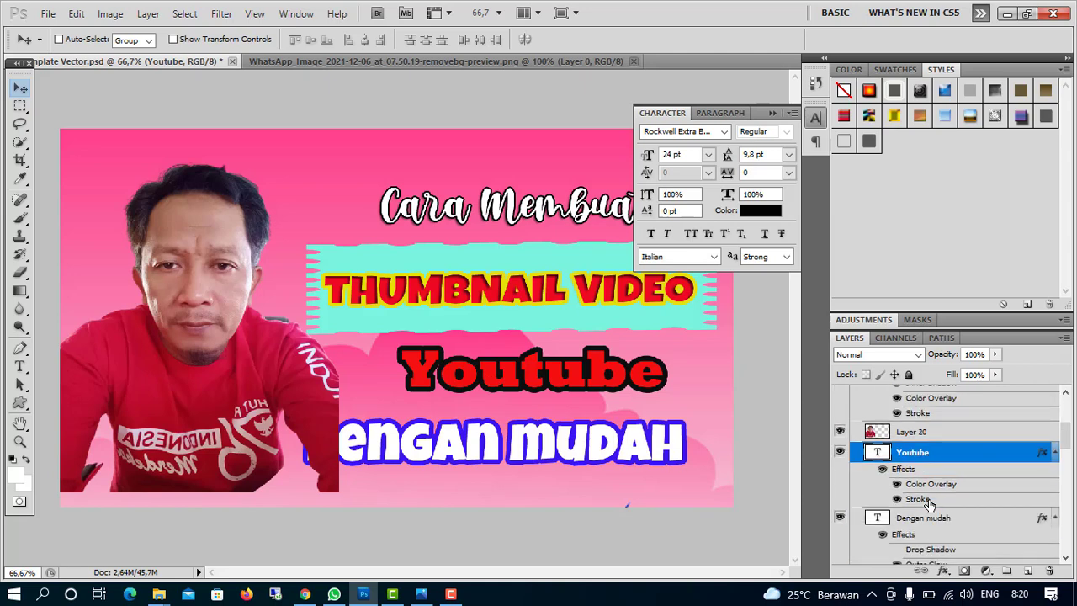
click(926, 500)
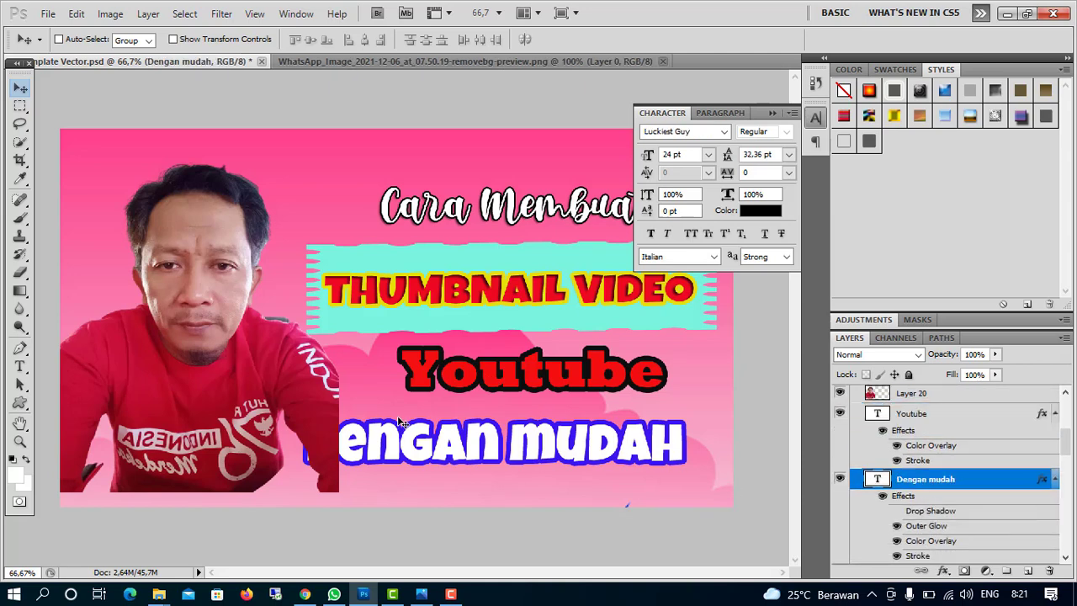
drag(400, 413, 427, 409)
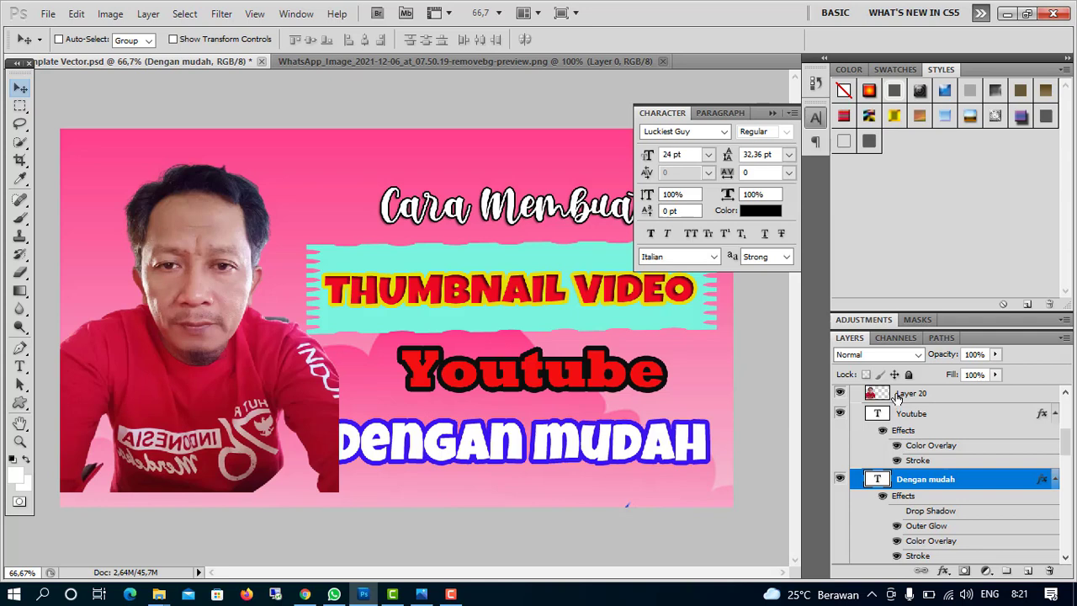
Reorder the photo Layer 20 beneath the text, banner and cartoon layers, directly above the BAckground group
drag(898, 396, 910, 518)
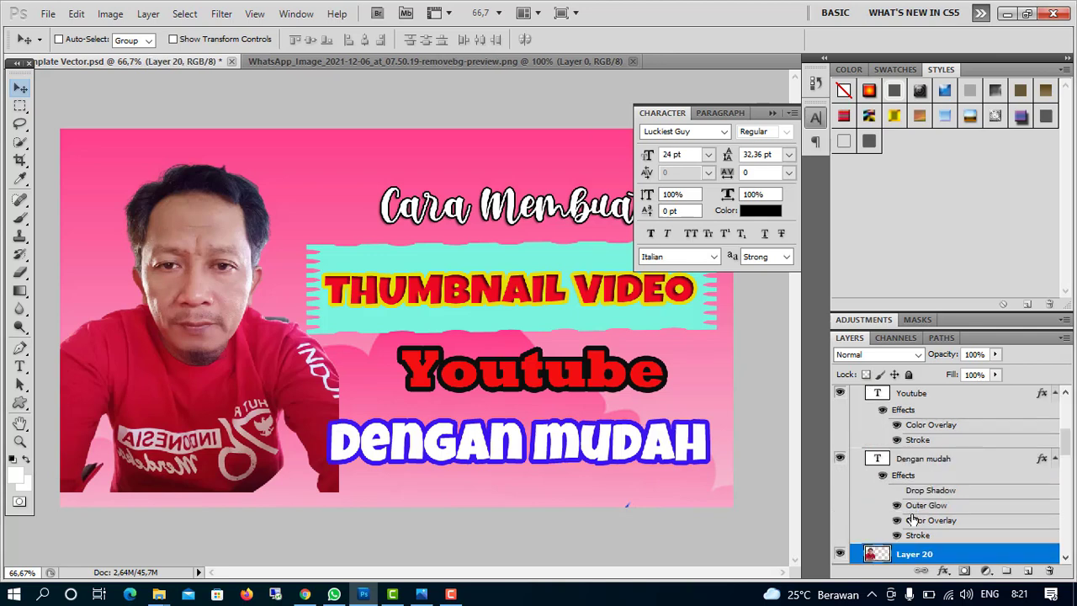
scroll(918, 518, down, 4)
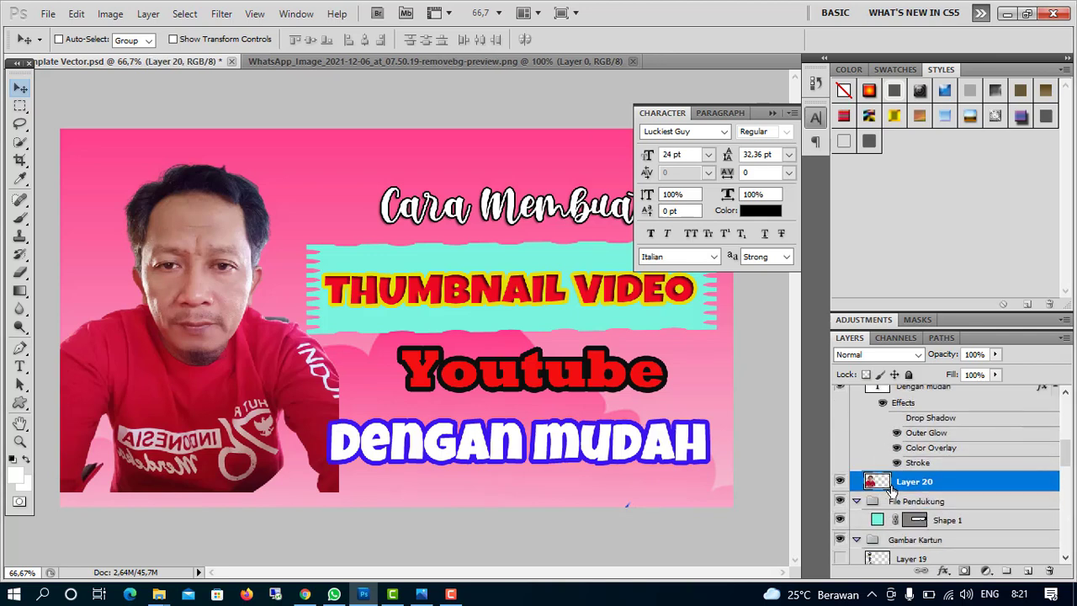
drag(907, 488, 920, 547)
scroll(920, 549, down, 2)
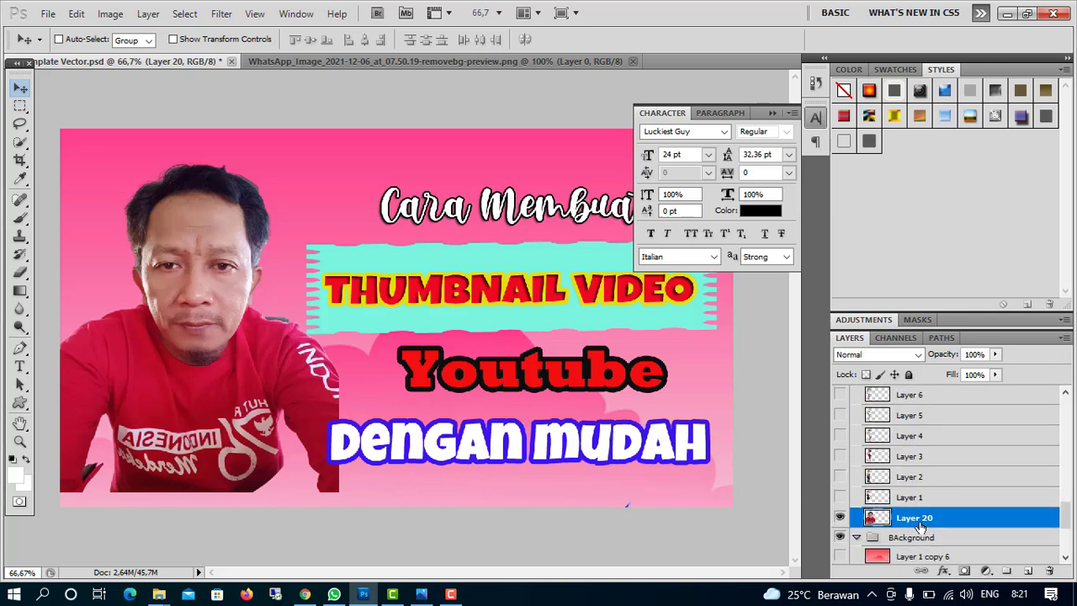
Nudge the turquoise banner Shape 1 slightly left behind the THUMBNAIL VIDEO text
scroll(923, 526, up, 10)
scroll(924, 516, up, 5)
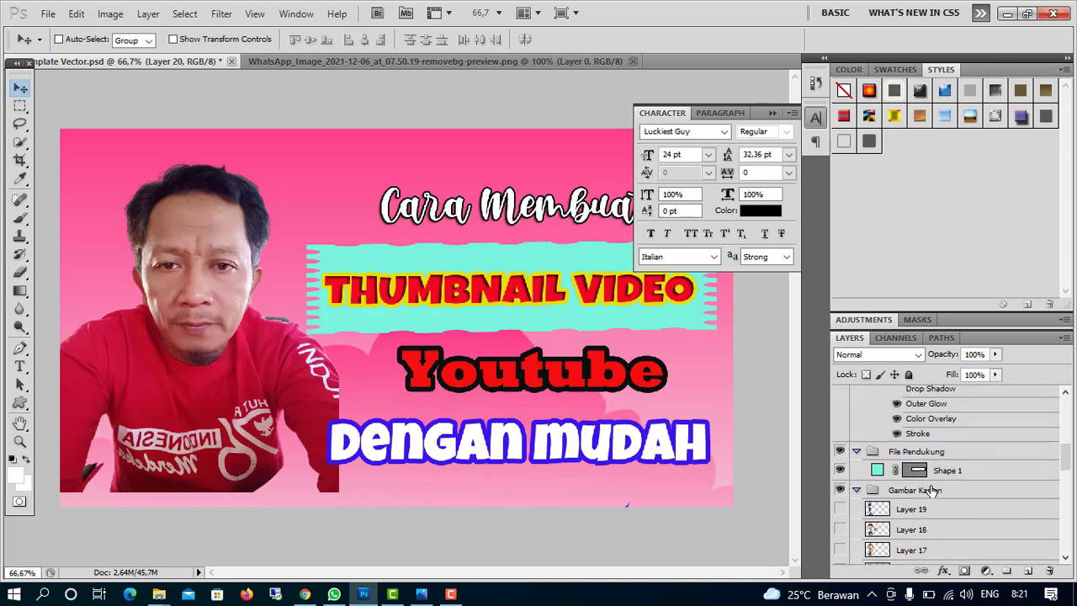
scroll(932, 490, down, 2)
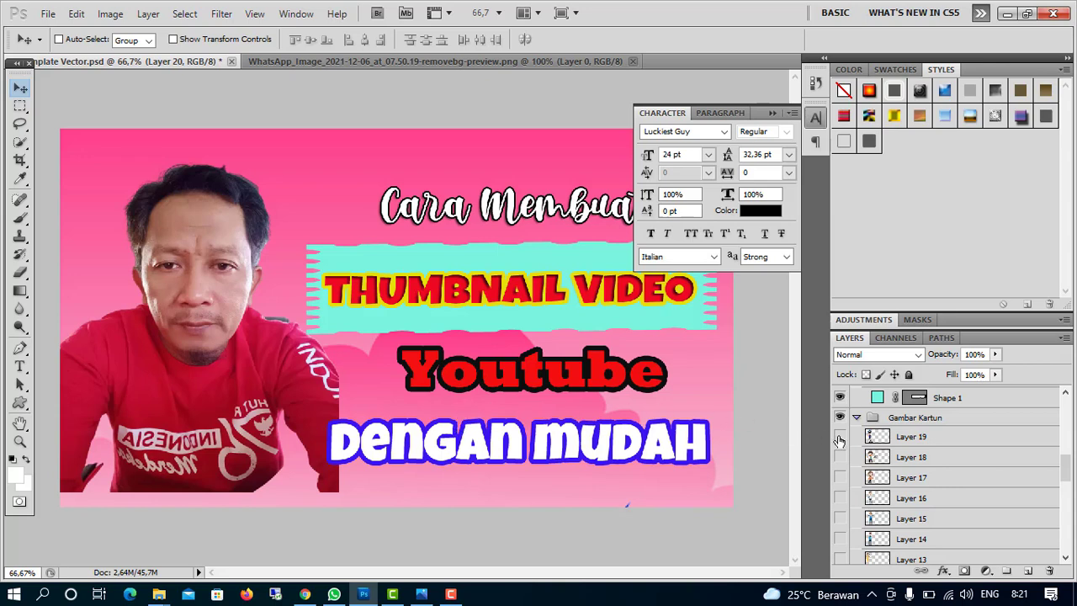
click(865, 402)
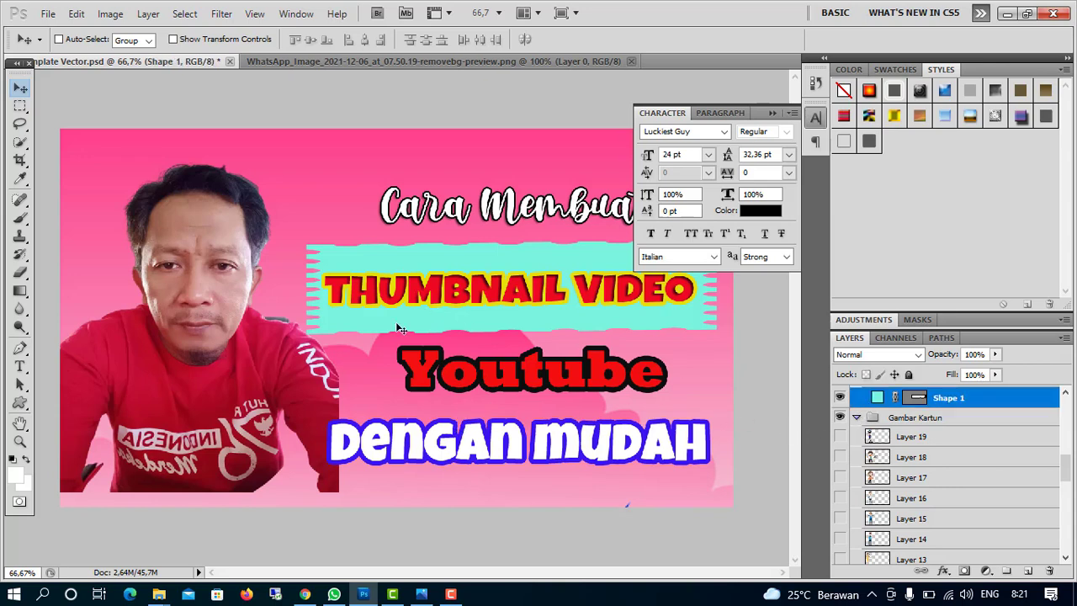
mouse_move(394, 331)
mouse_down()
mouse_move(365, 365)
mouse_move(375, 359)
mouse_move(367, 334)
mouse_move(387, 327)
mouse_up()
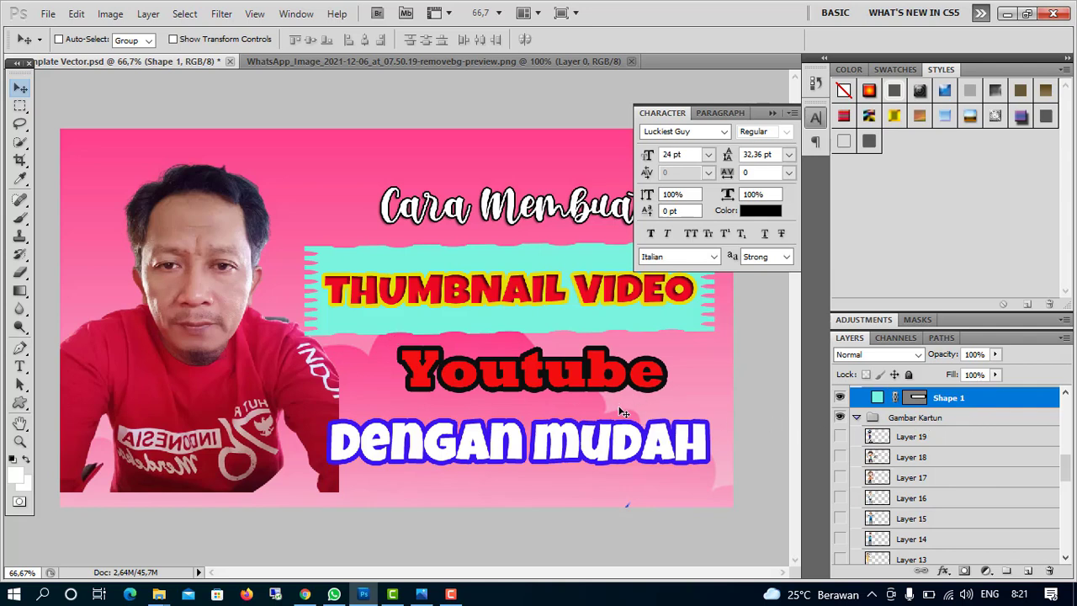
Enlarge the whole Youtube text to 36 pt, move it slightly left and down to clear the banner, and commit the edit
scroll(940, 444, down, 5)
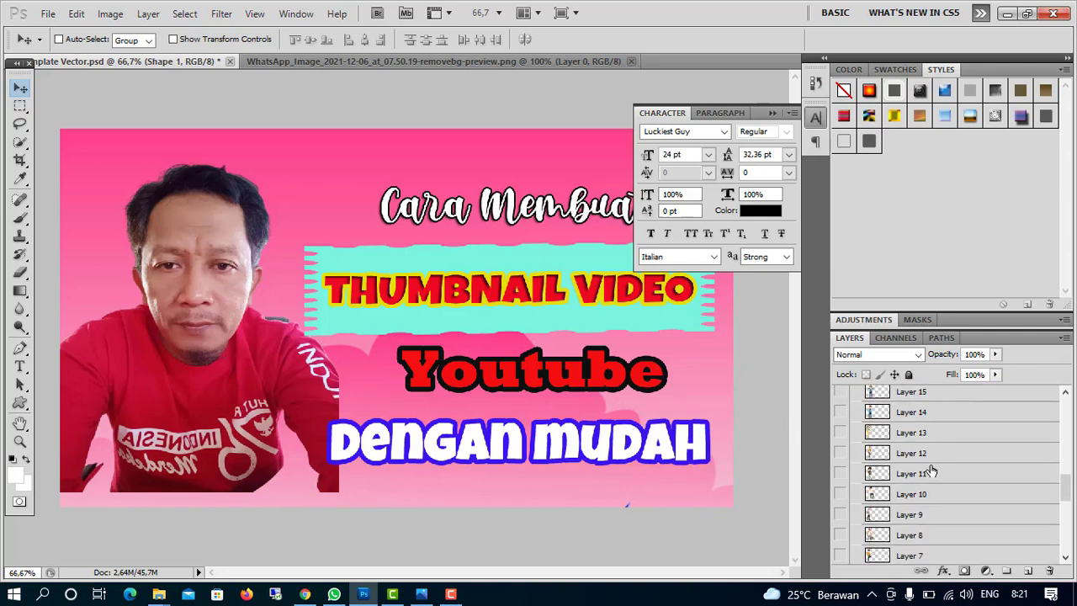
scroll(930, 468, up, 10)
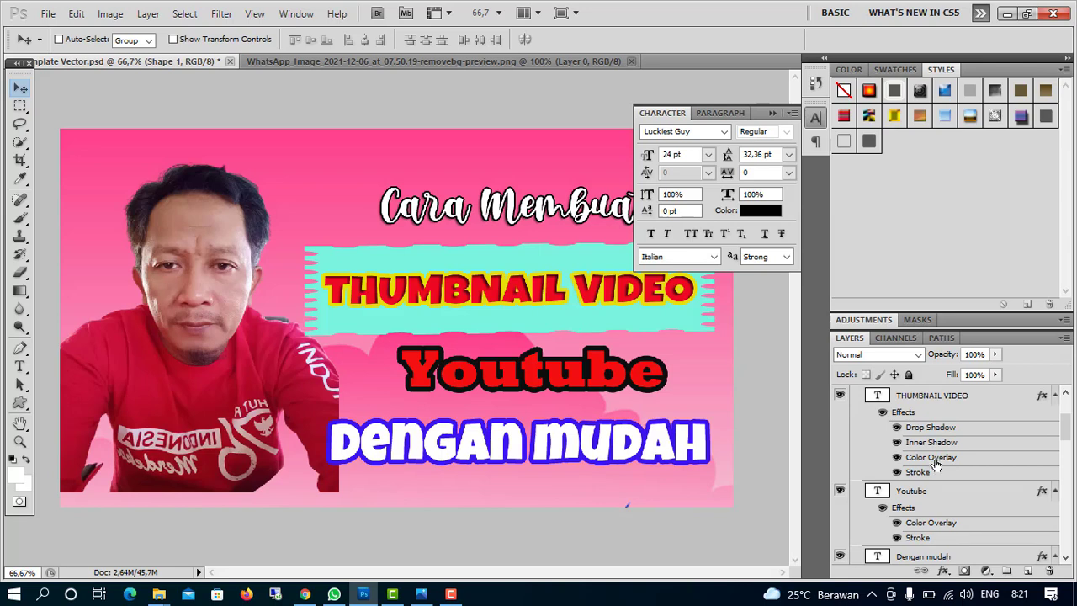
click(932, 494)
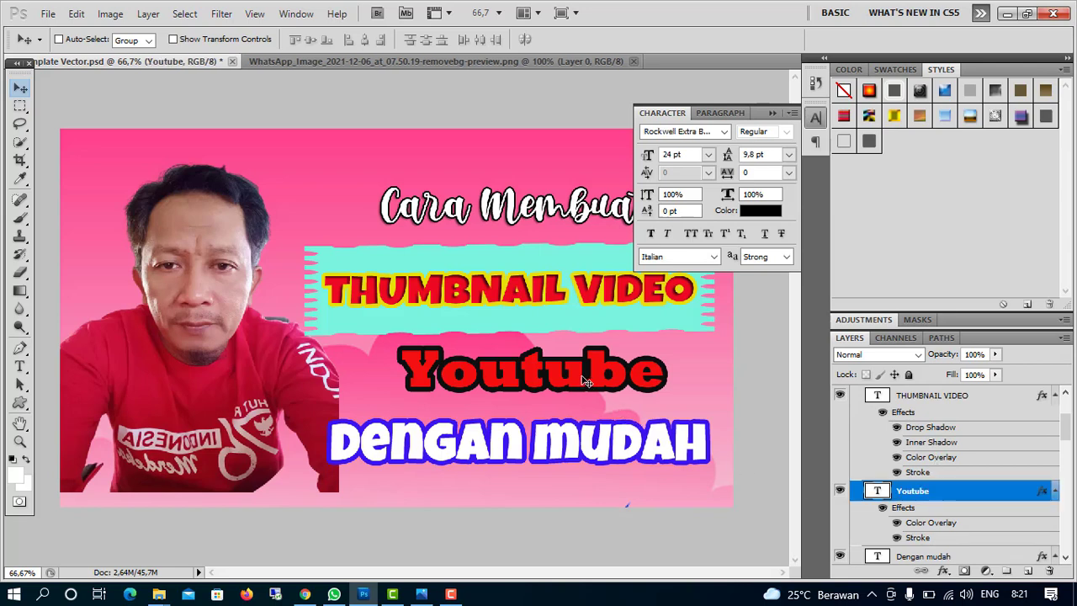
click(21, 367)
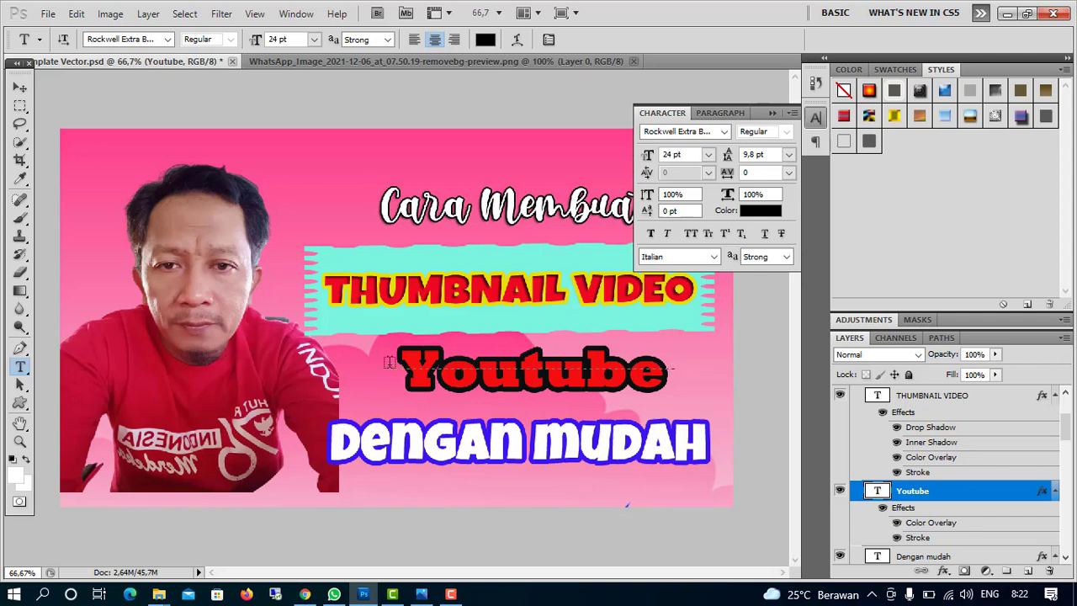
click(372, 363)
click(771, 40)
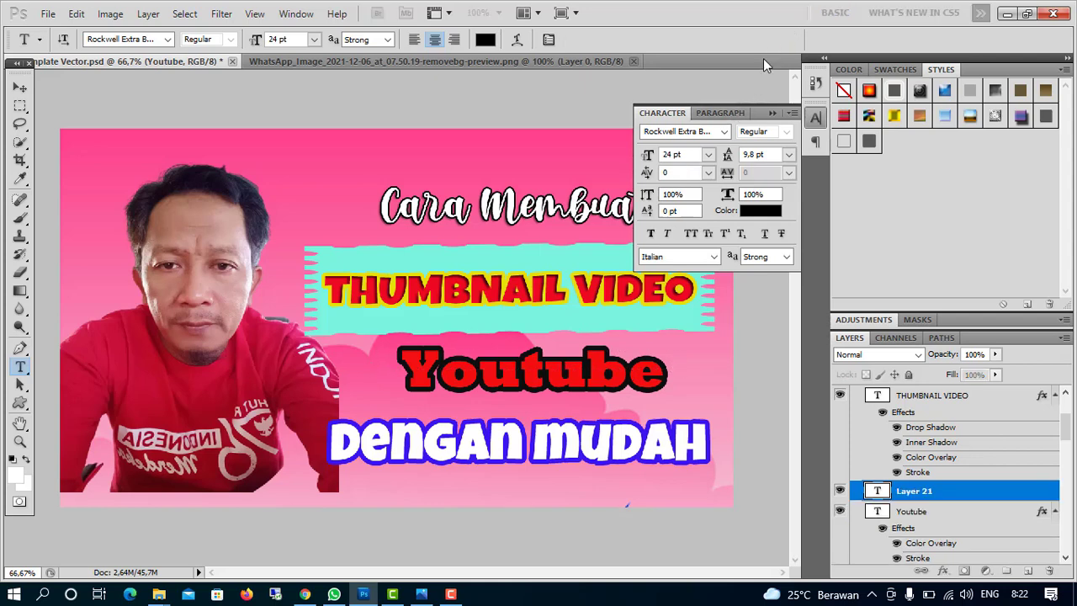
click(535, 374)
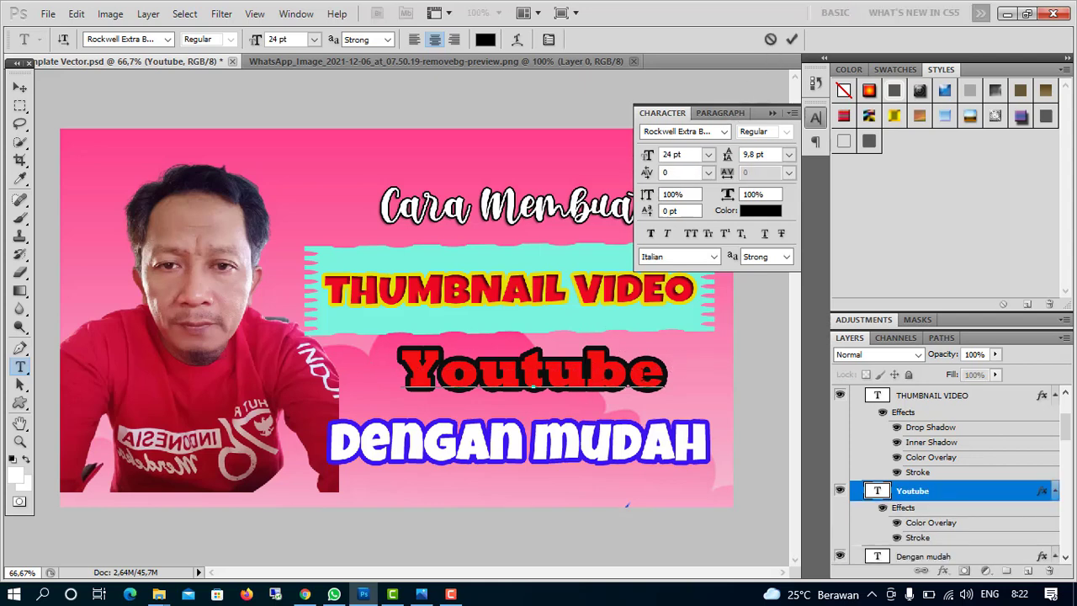
drag(671, 375, 443, 368)
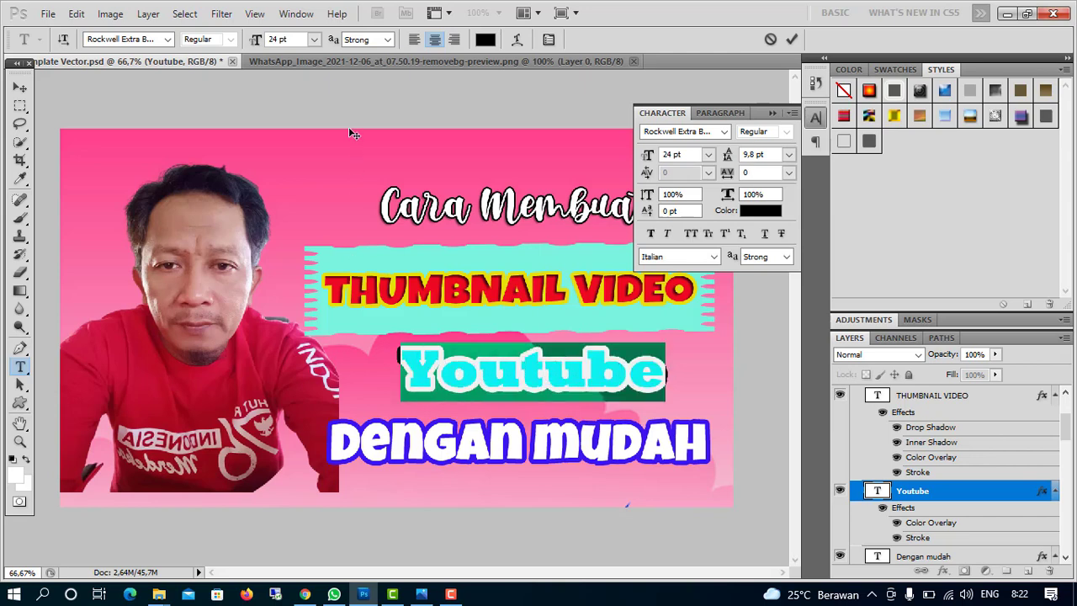
click(314, 40)
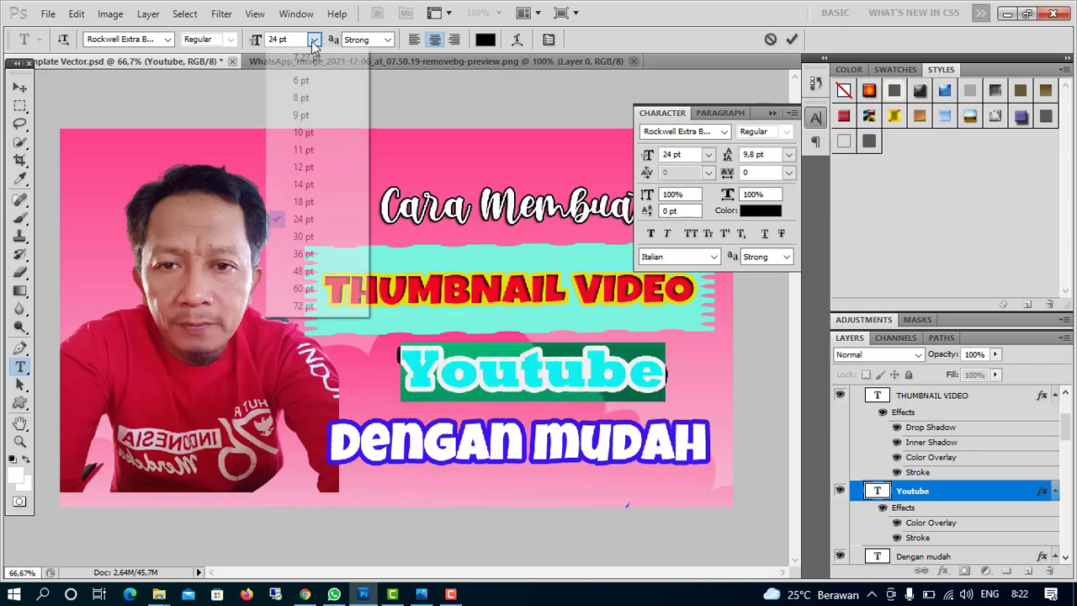
click(309, 254)
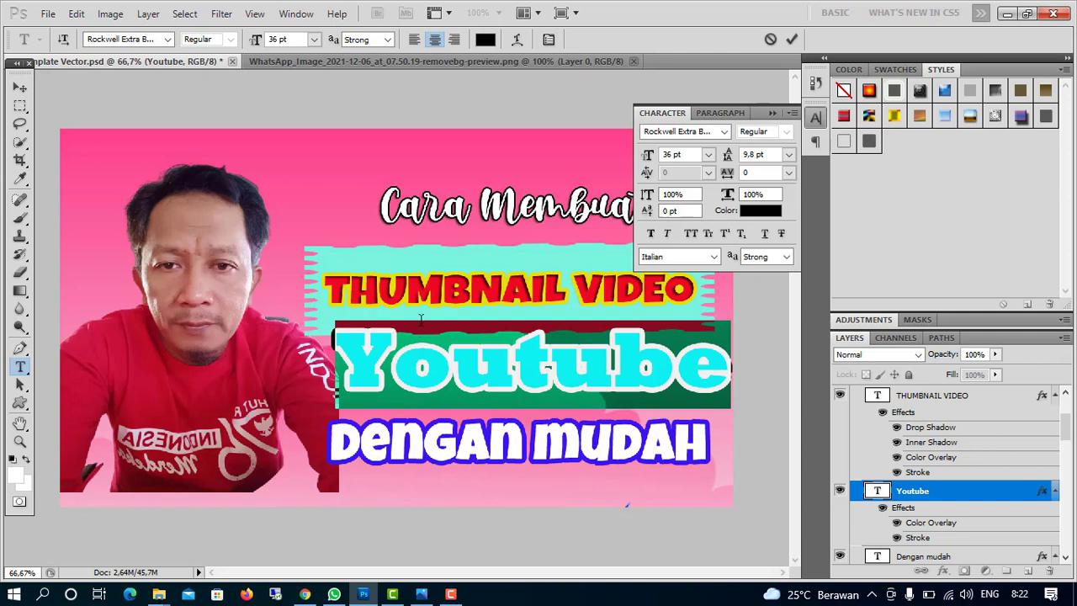
drag(421, 319, 408, 342)
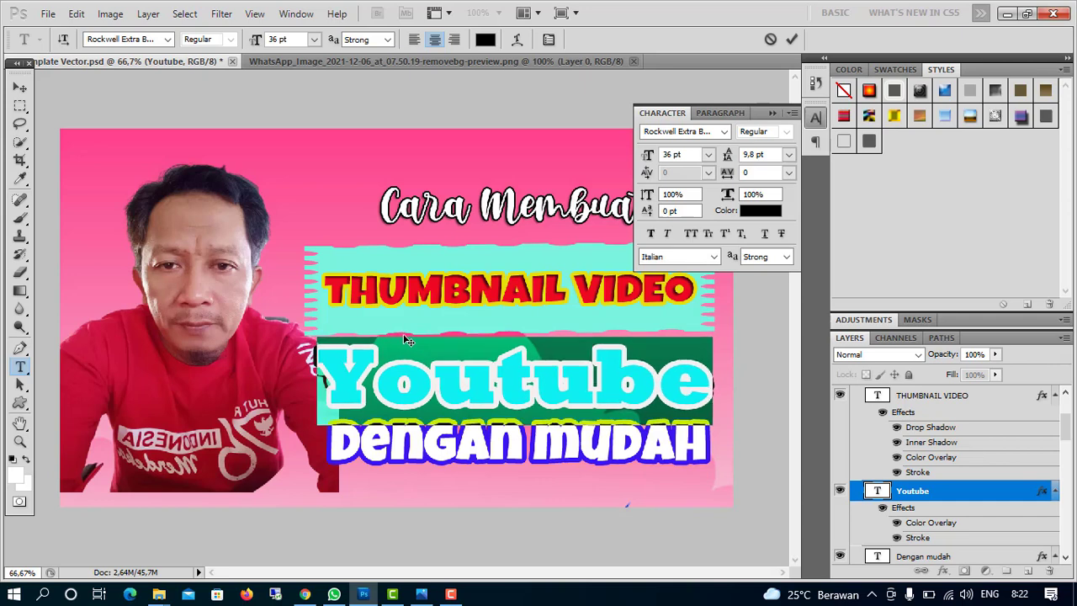
click(792, 41)
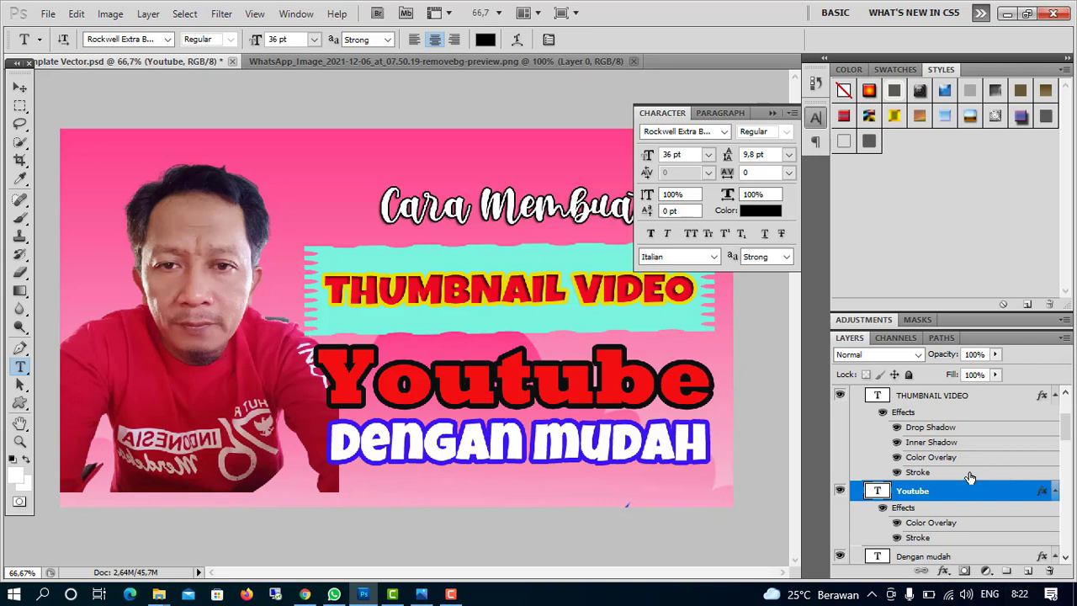
Move the Dengan mudah text slightly down and left so it sits clear beneath the enlarged Youtube text
scroll(964, 495, down, 1)
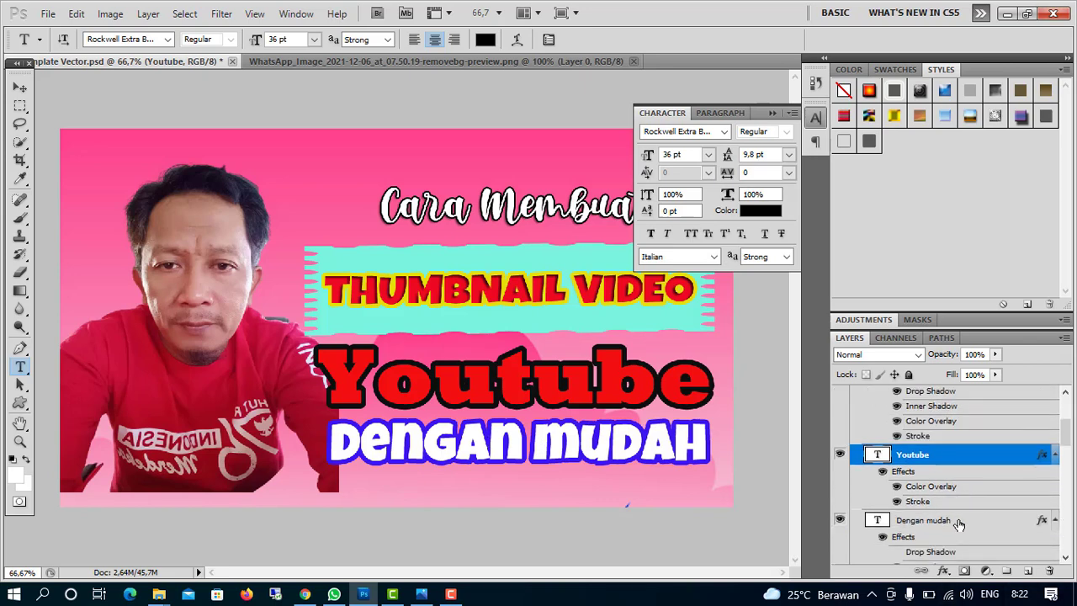
click(959, 522)
scroll(959, 522, down, 1)
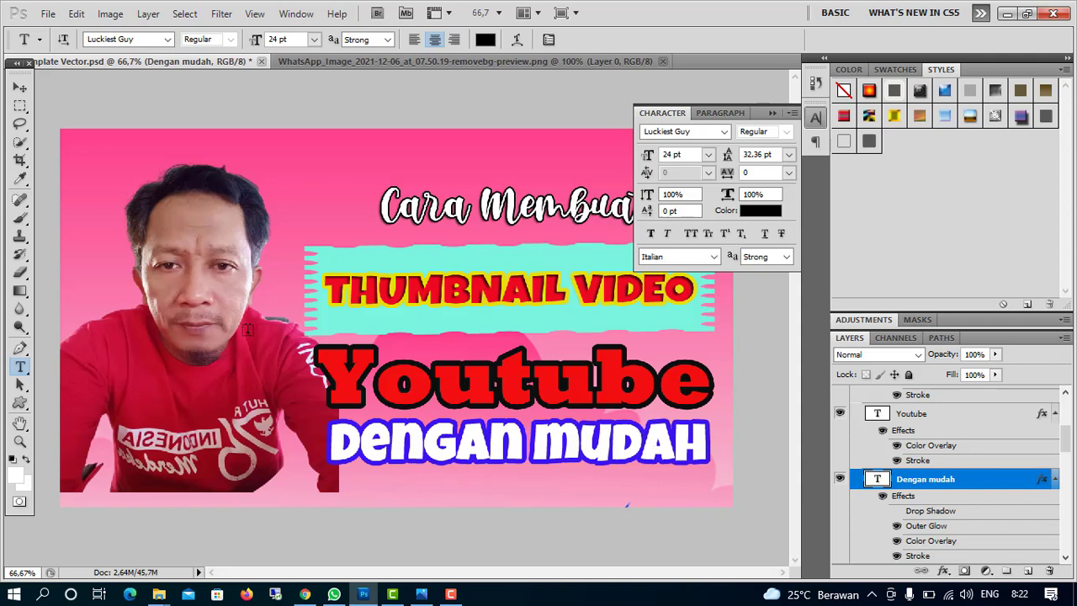
click(21, 87)
drag(378, 427, 370, 436)
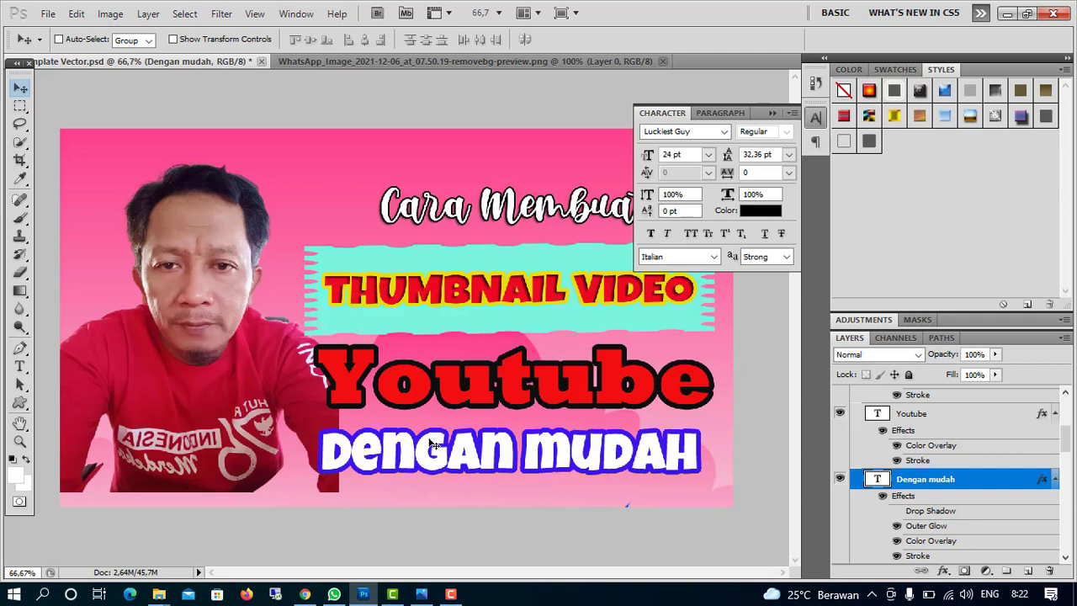
drag(431, 443, 436, 439)
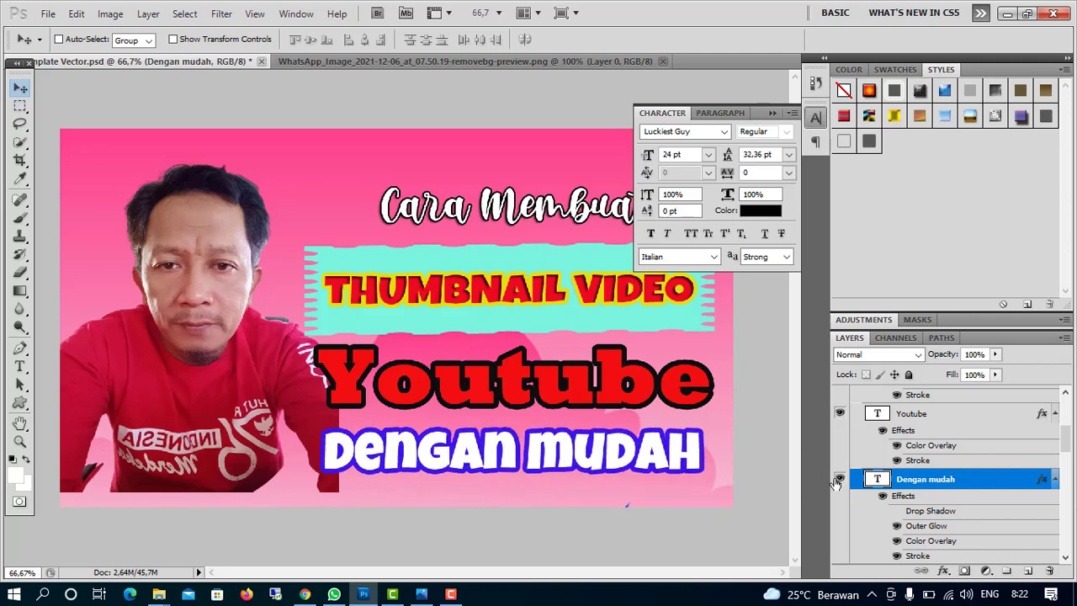
Move the Cara Membuat text slightly left and up above the turquoise banner, and collapse the character settings covering the canvas
scroll(926, 469, up, 2)
scroll(926, 470, up, 5)
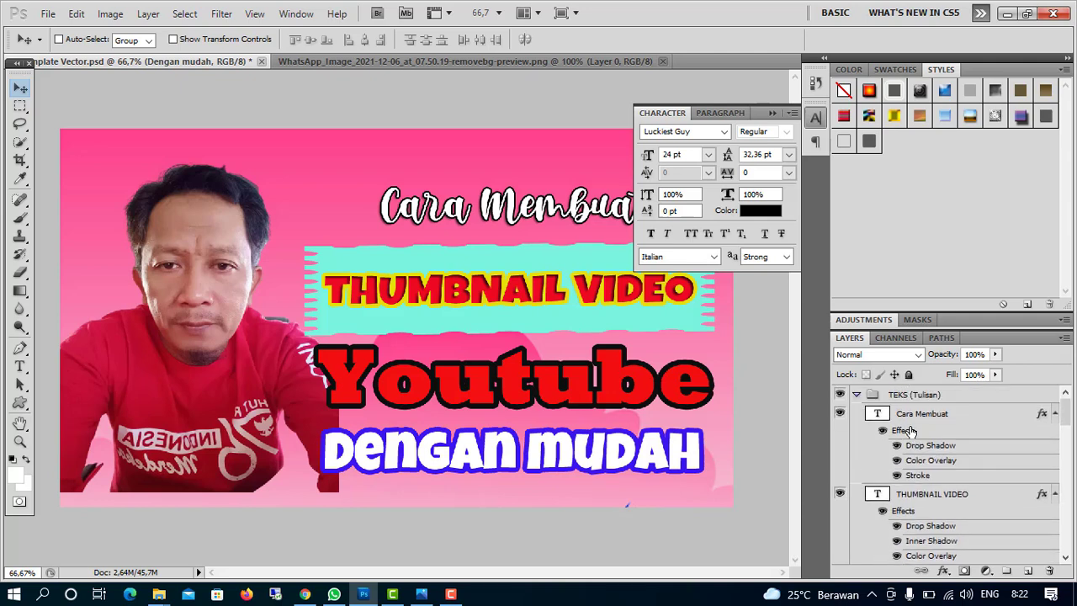
scroll(911, 425, down, 5)
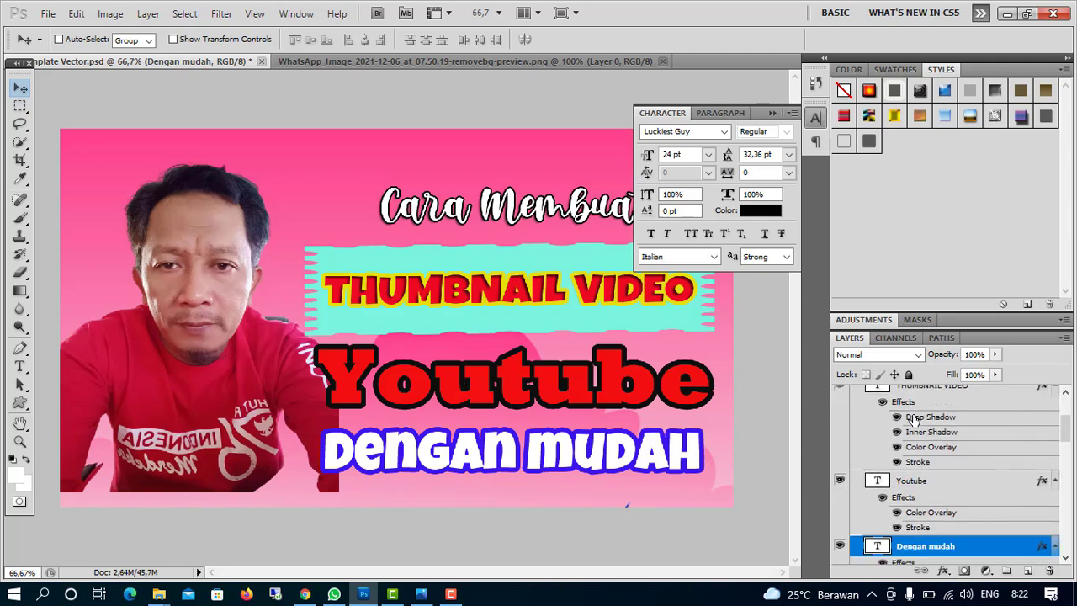
scroll(914, 419, up, 5)
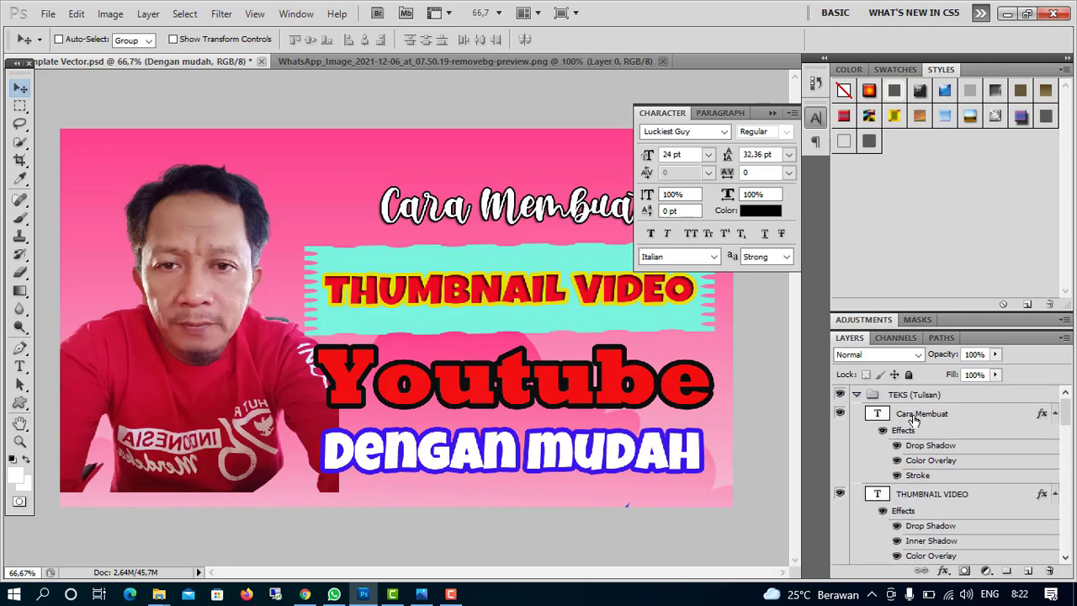
click(938, 418)
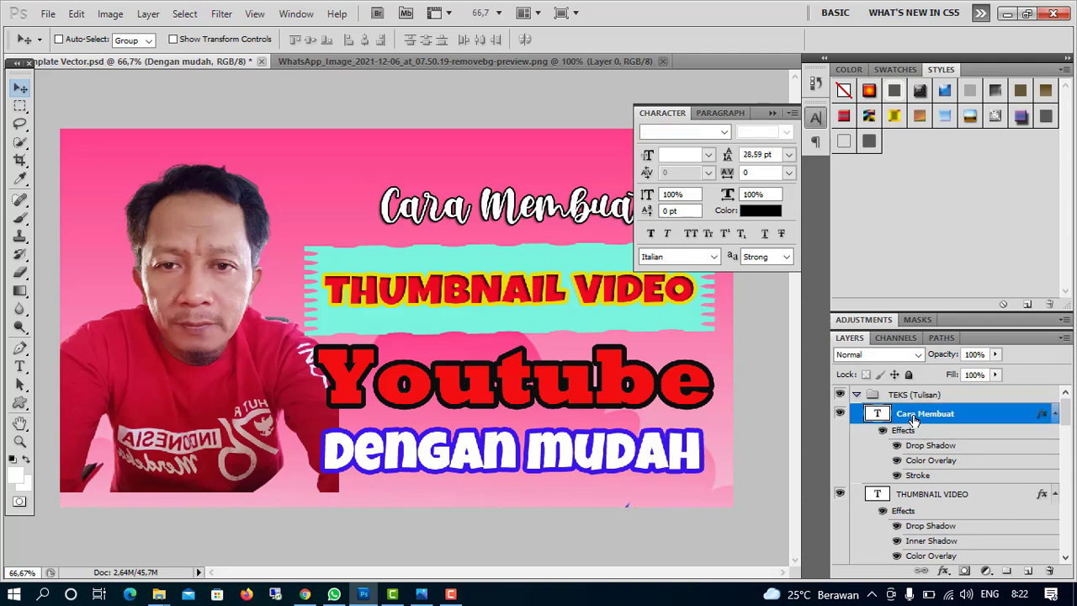
drag(565, 214, 540, 214)
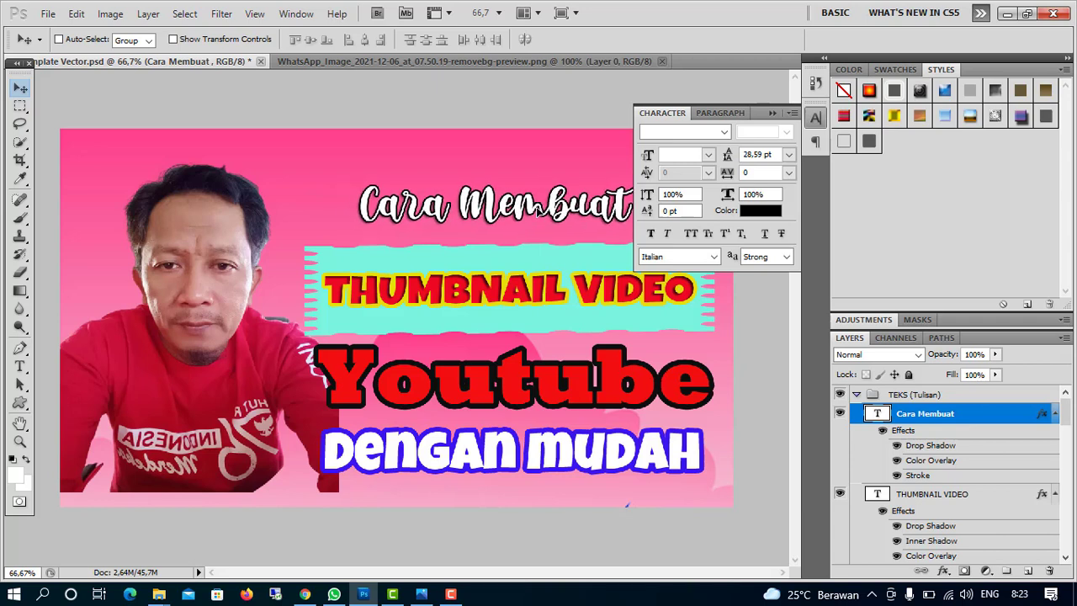
click(773, 112)
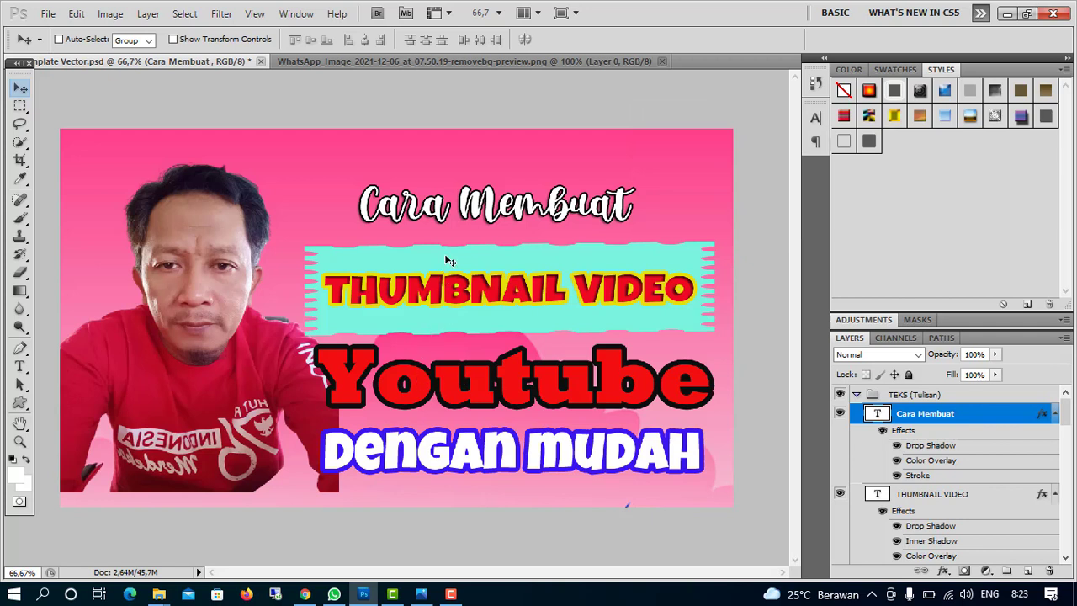
drag(444, 260, 450, 253)
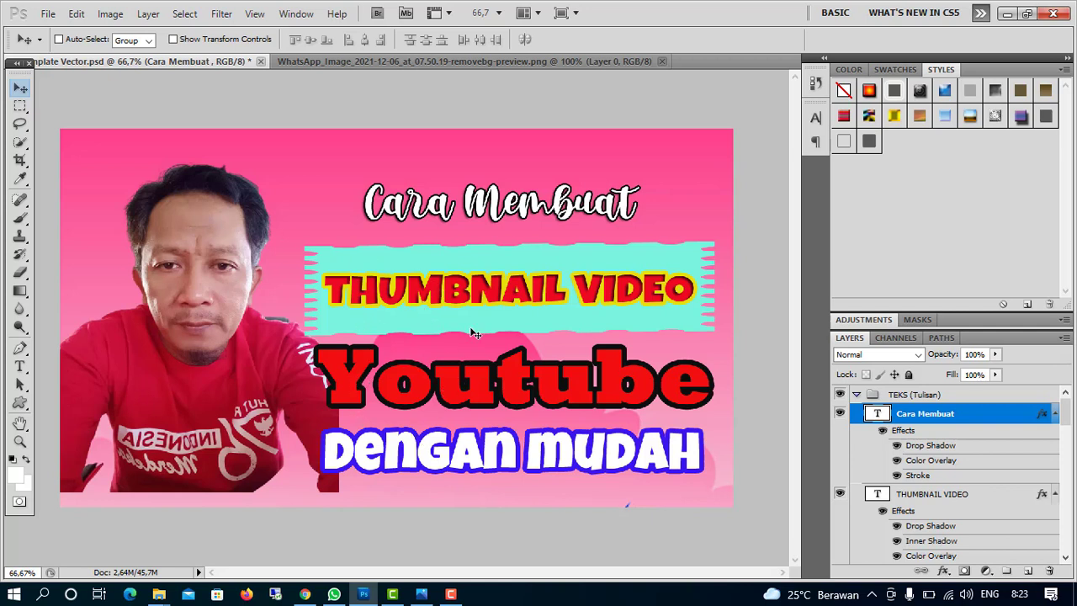
Nudge the turquoise banner Shape 1 in the File Pendukung group slightly left behind the THUMBNAIL VIDEO text
scroll(933, 450, down, 3)
scroll(937, 459, down, 2)
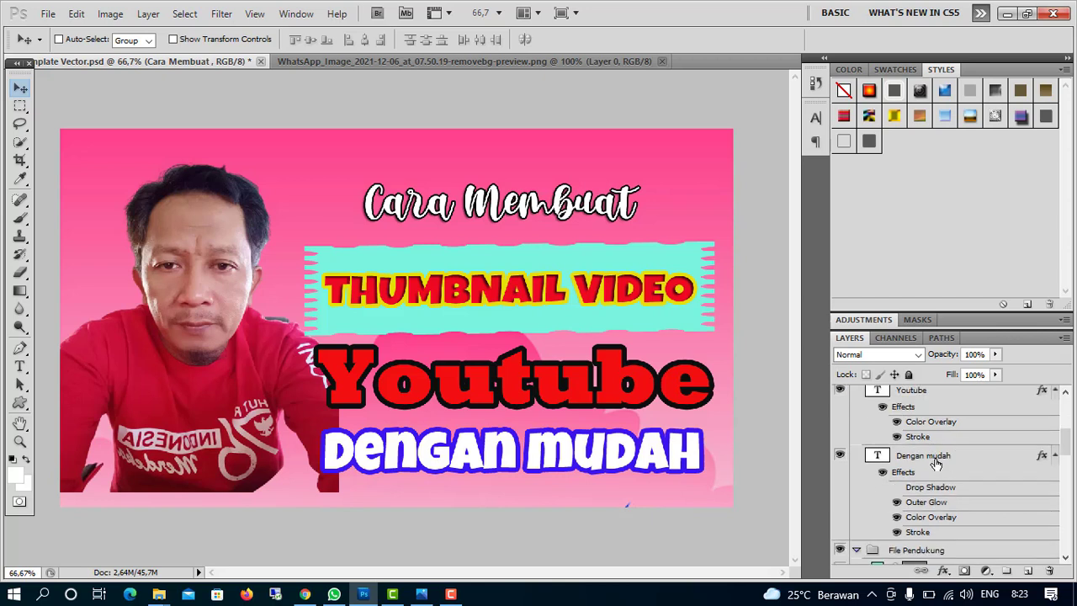
scroll(930, 472, down, 2)
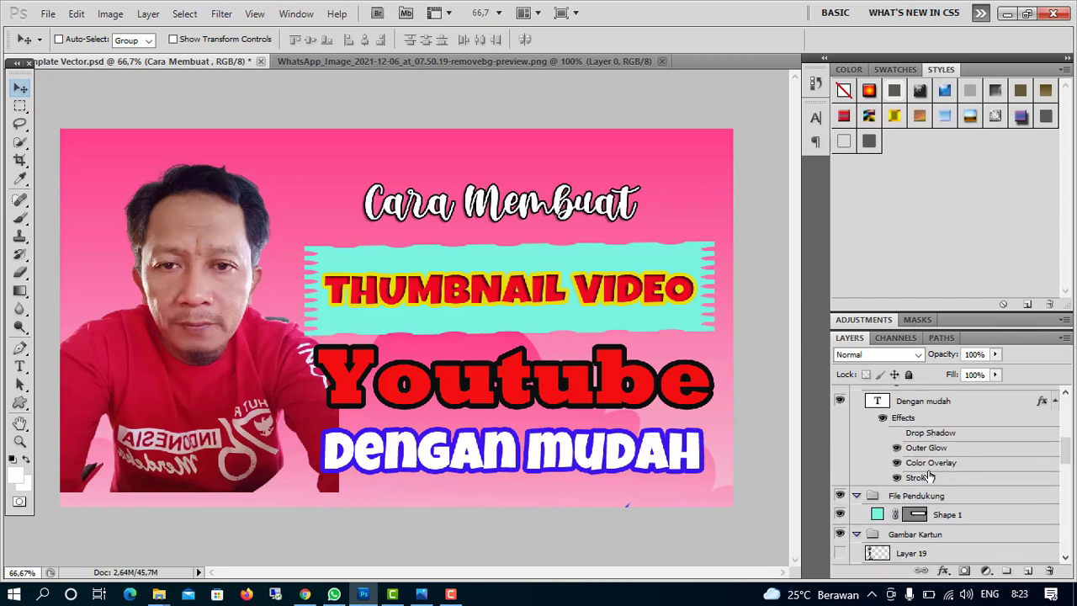
scroll(930, 478, down, 2)
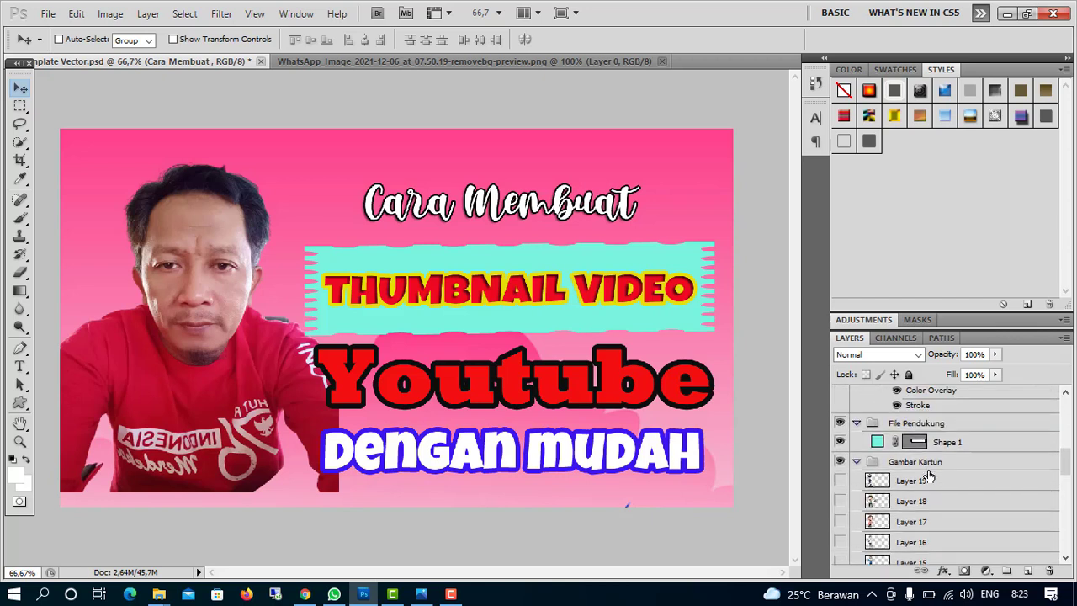
scroll(930, 477, down, 5)
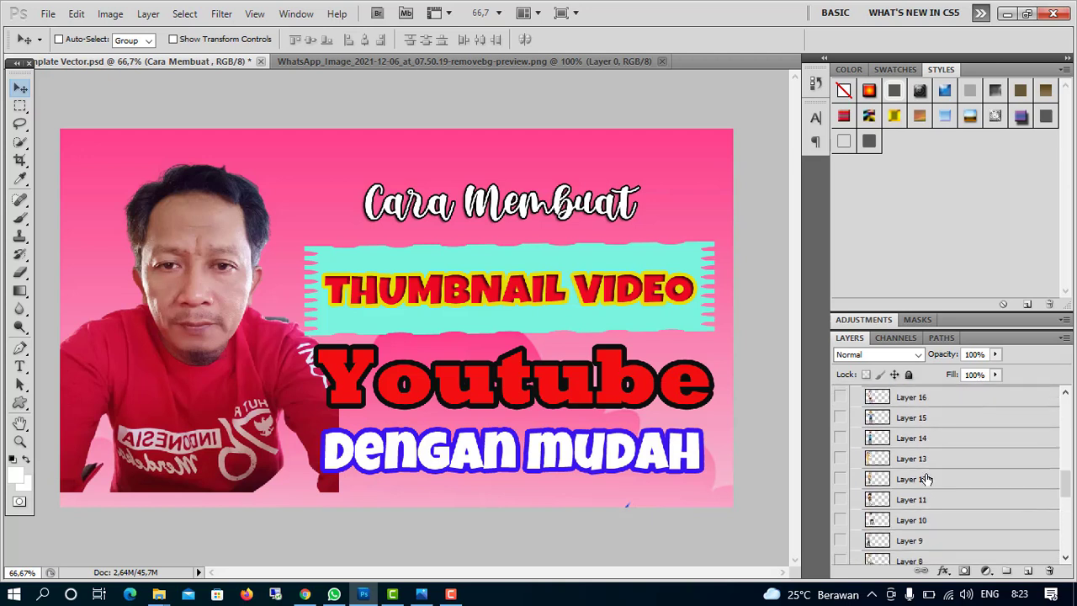
scroll(926, 480, down, 6)
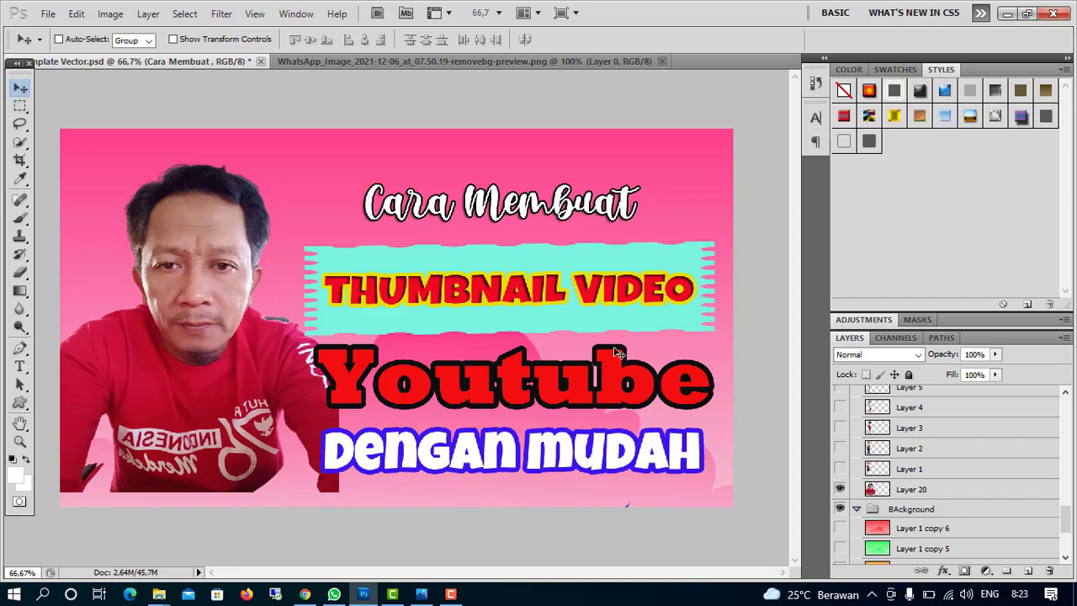
scroll(942, 468, up, 5)
scroll(943, 472, up, 6)
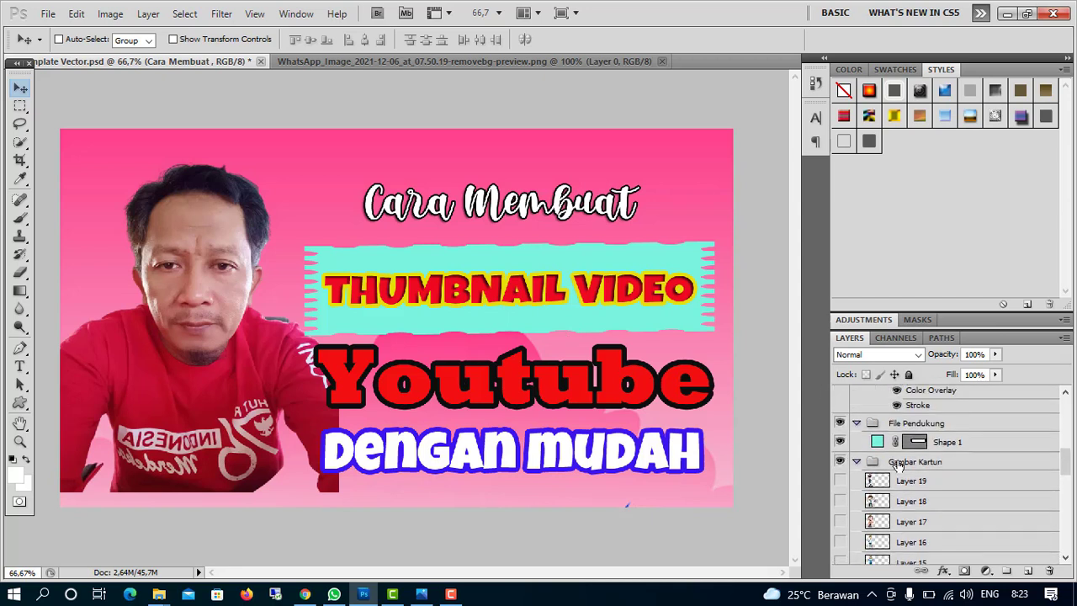
click(852, 445)
mouse_move(491, 252)
mouse_down()
mouse_move(486, 238)
mouse_move(492, 257)
mouse_up()
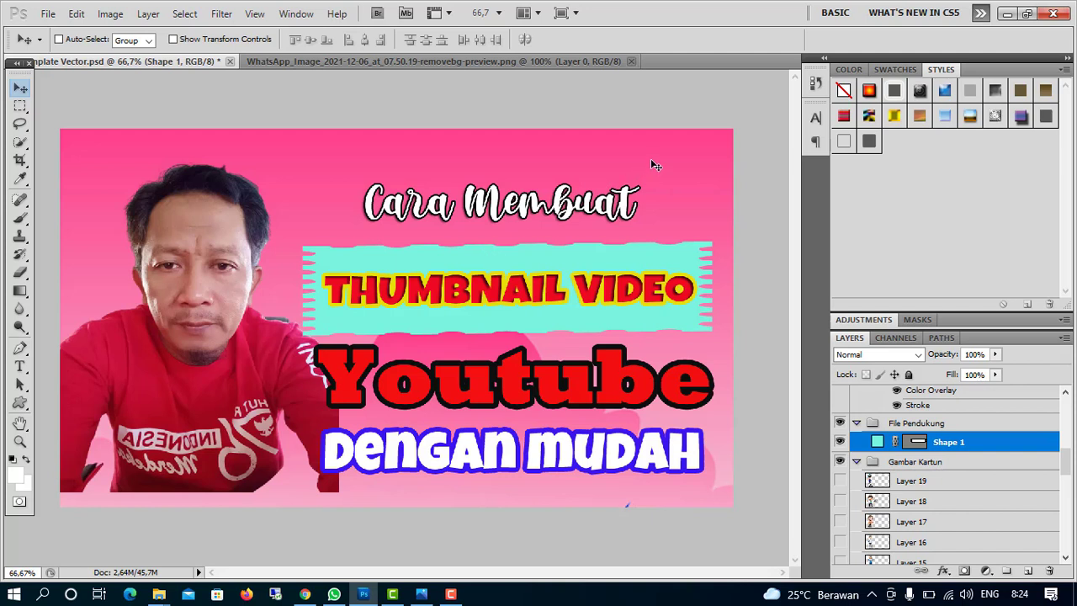
Try the green background Layer 1 copy 5 in the BAckground group and hide it again
scroll(875, 477, down, 6)
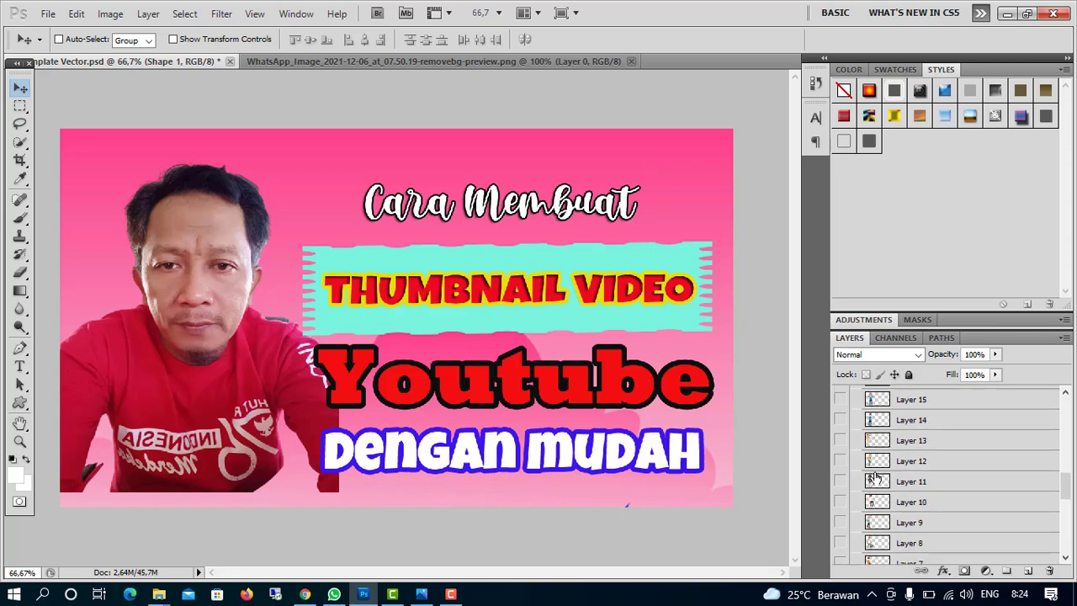
scroll(875, 477, down, 4)
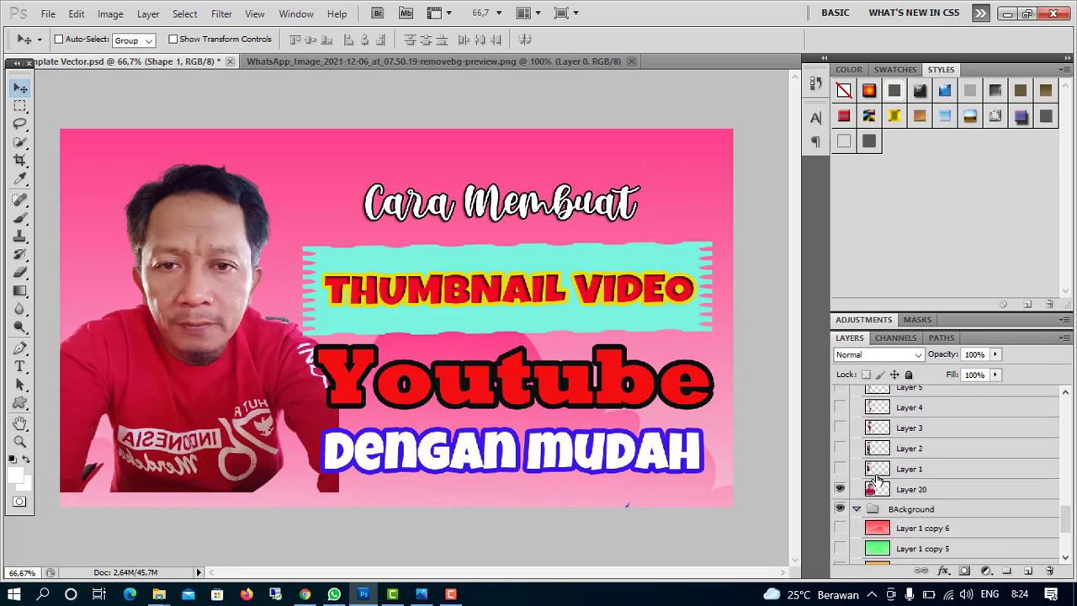
scroll(875, 477, down, 2)
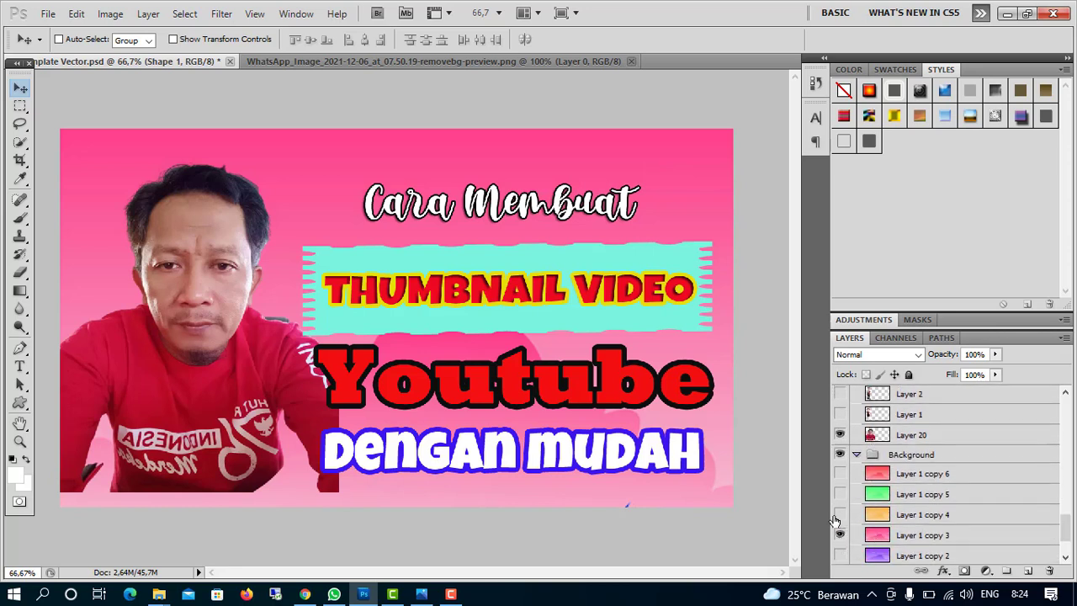
click(840, 494)
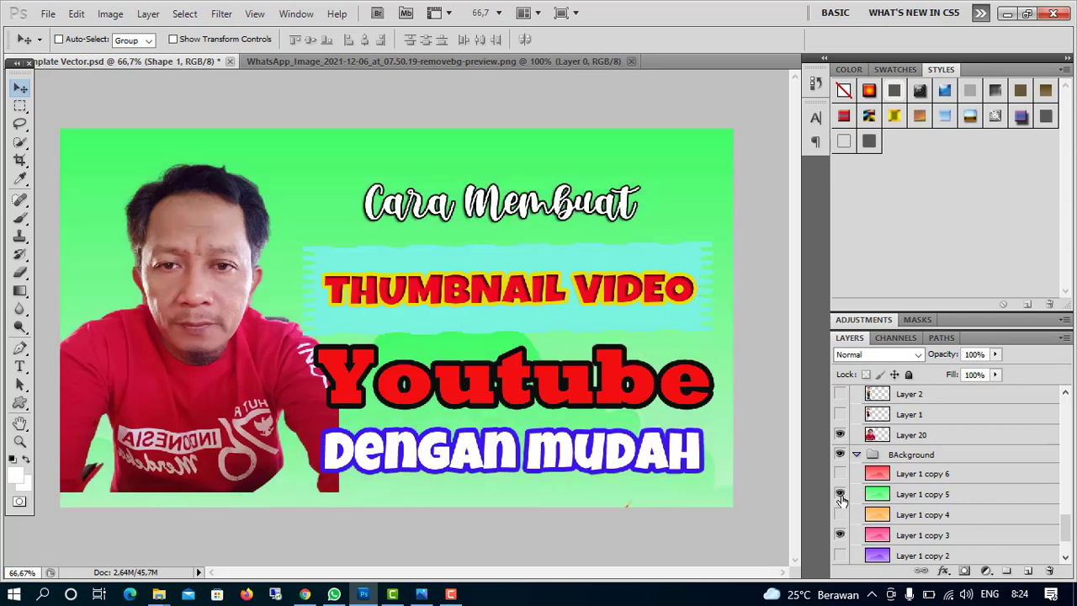
click(840, 495)
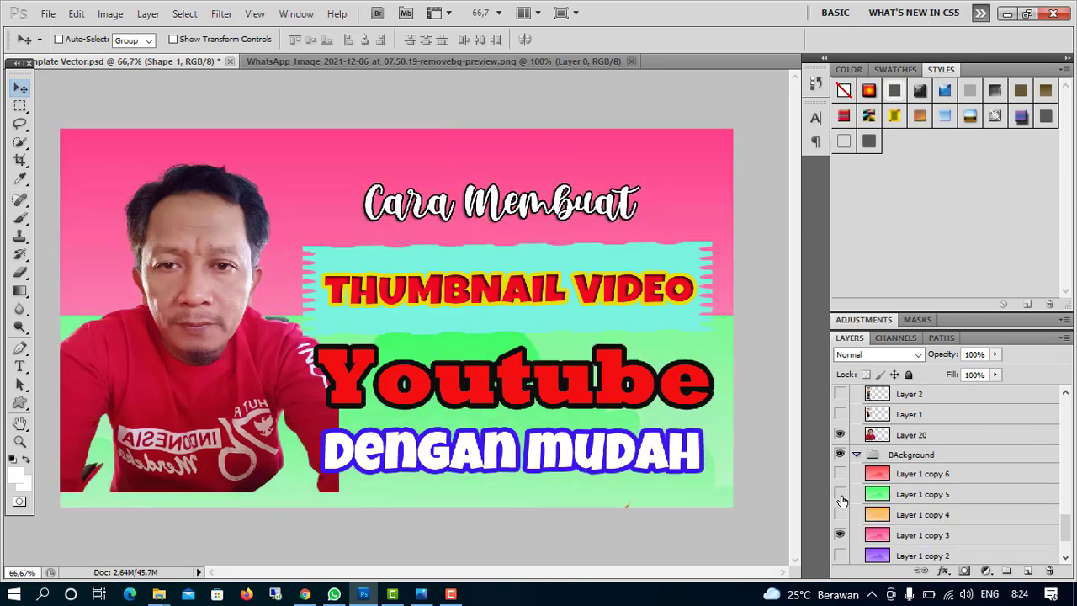
Switch the background to the blue Layer 1 copy by showing it and hiding the pink Layer 1 copy 3
scroll(842, 501, down, 2)
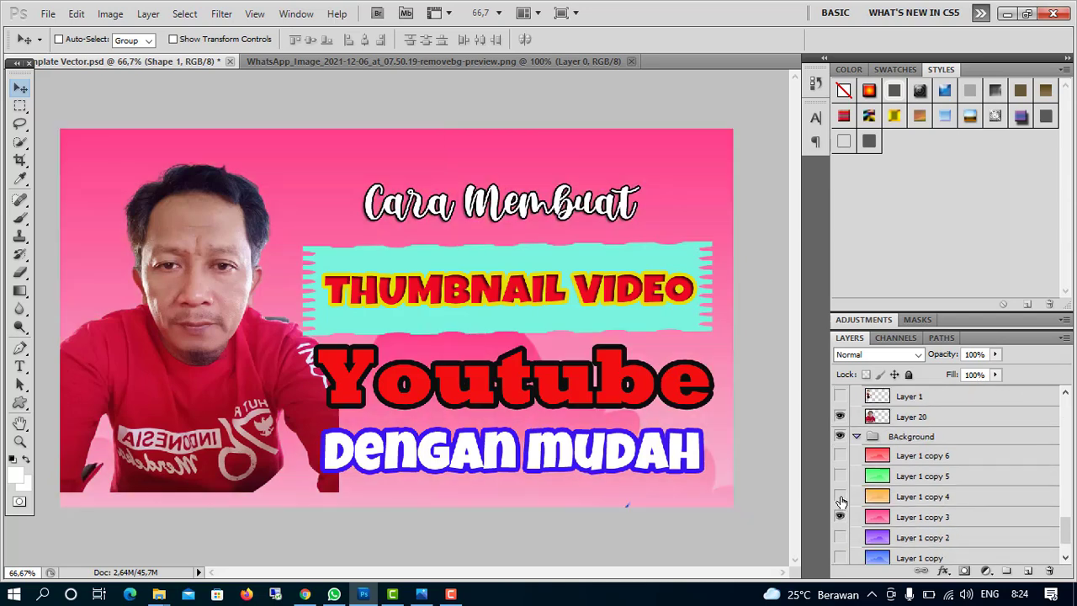
click(840, 523)
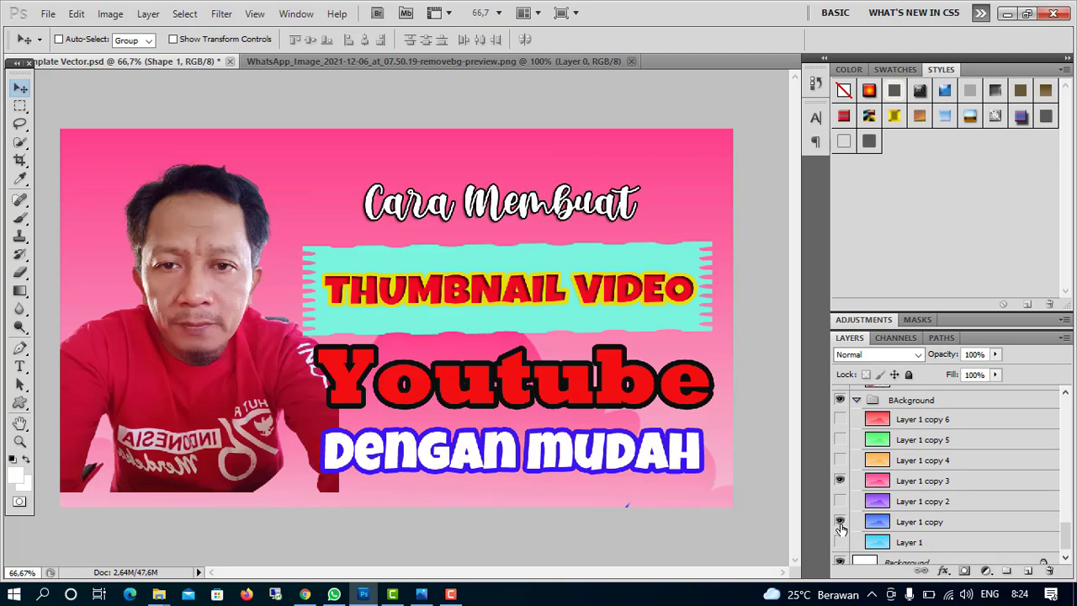
click(840, 481)
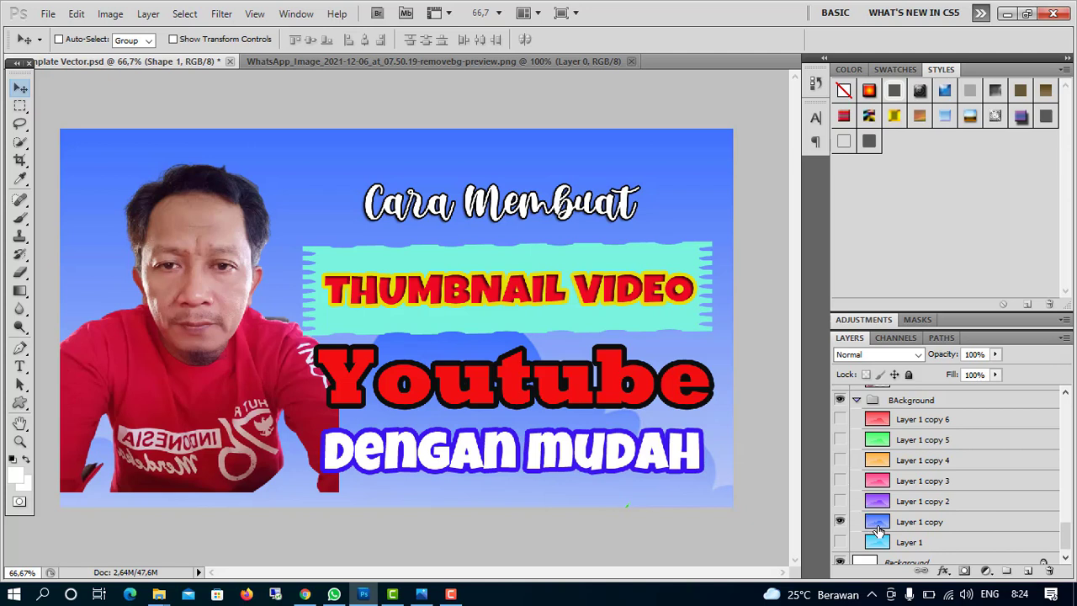
Try the light blue background Layer 1 without the blue Layer 1 copy, and show the blue one again
click(840, 543)
click(841, 522)
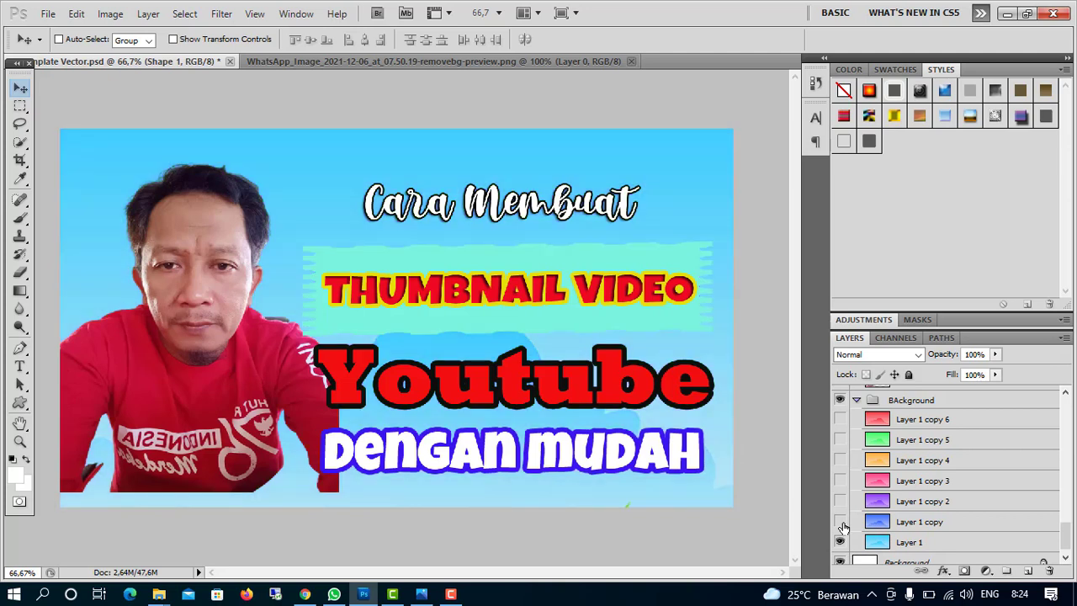
click(840, 522)
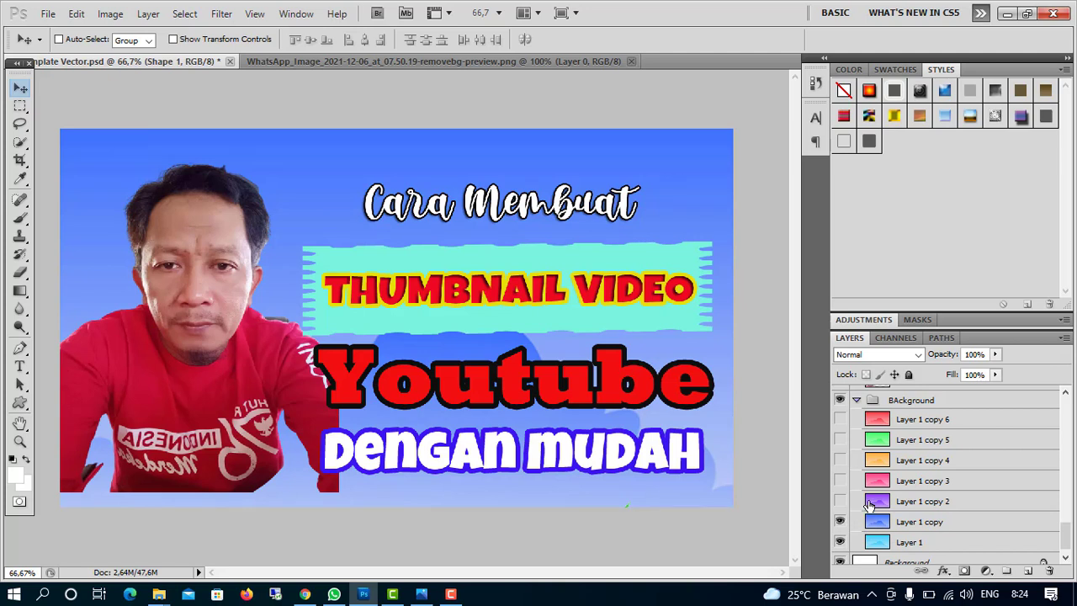
Show the red background Layer 1 copy 6 and hide the blue Layer 1 copy and light blue Layer 1
scroll(878, 480, up, 1)
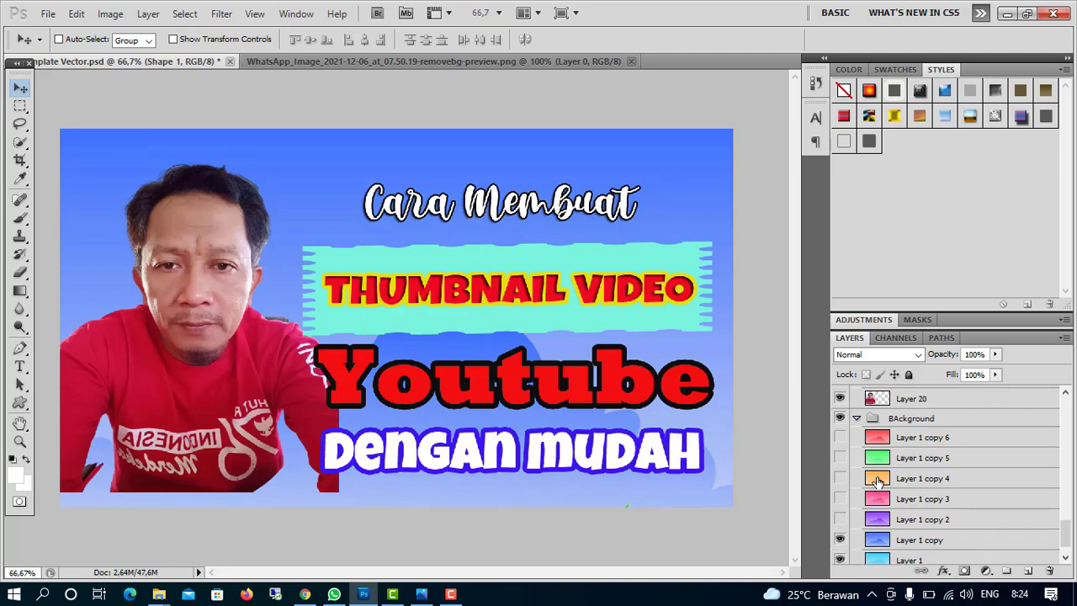
click(840, 437)
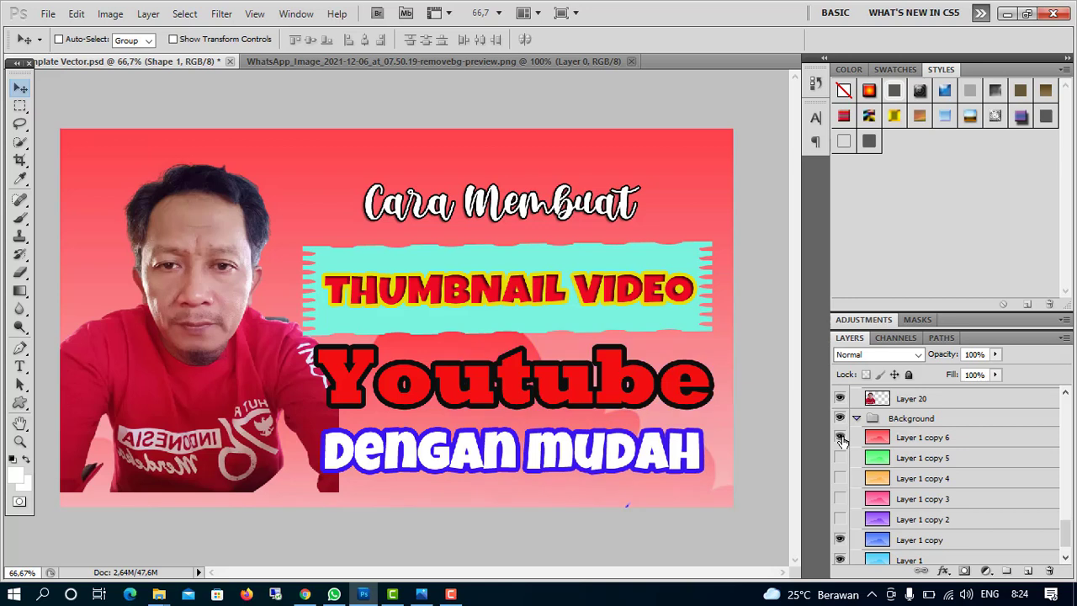
scroll(847, 527, down, 1)
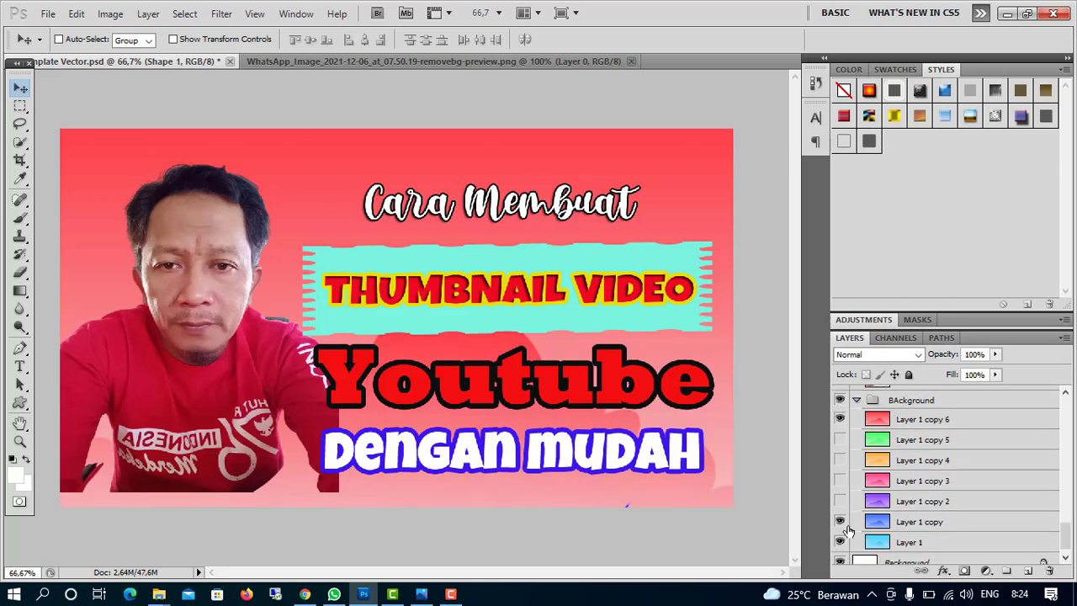
click(840, 522)
click(840, 542)
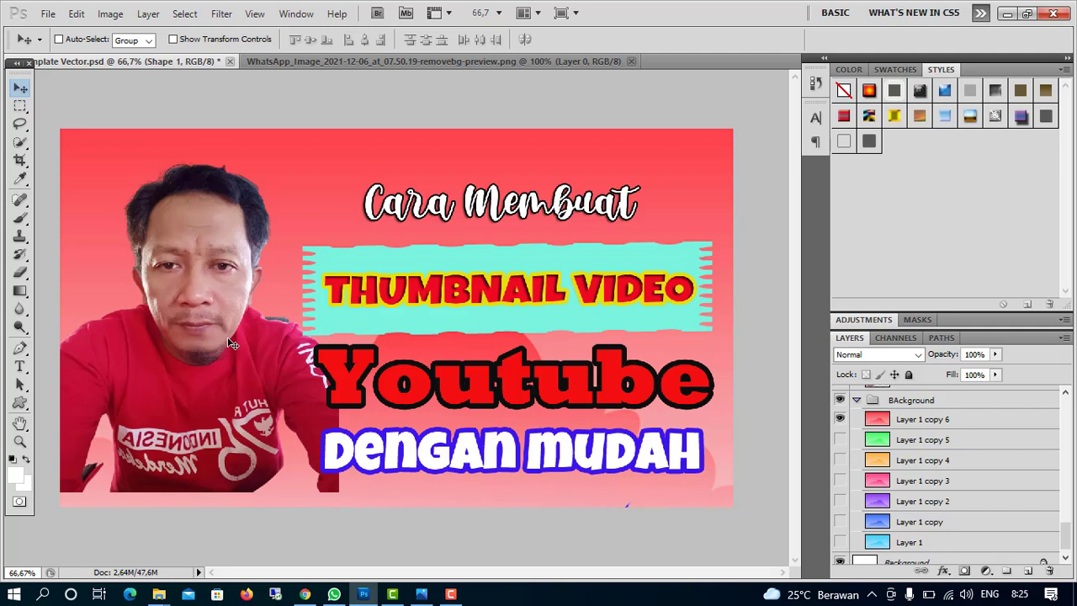
Export the thumbnail for web as a PNG-24 image named Cover thumbnail in the Pictures folder
click(49, 14)
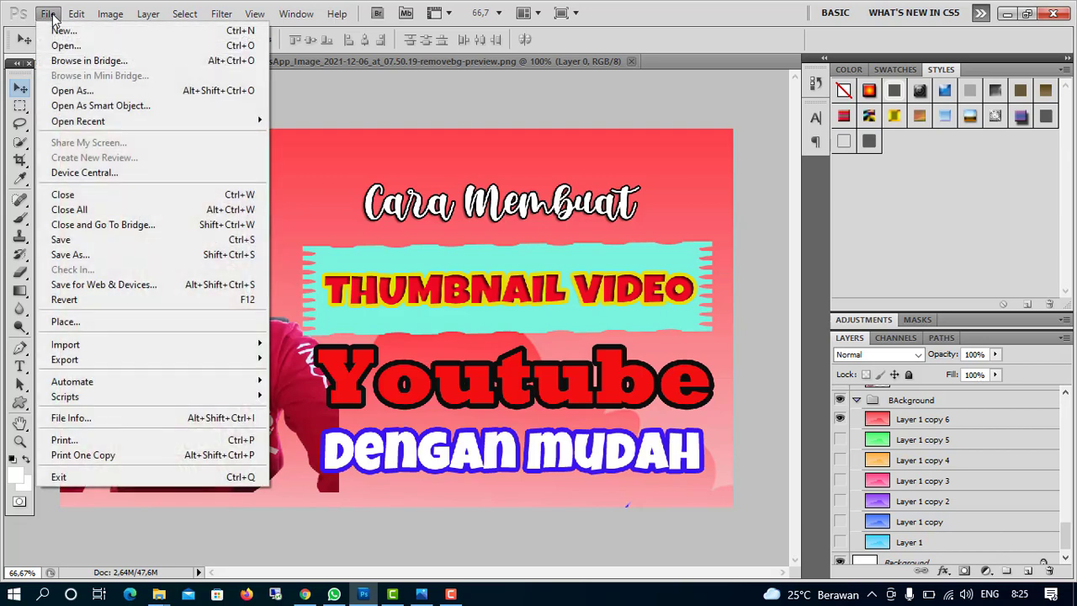
click(73, 286)
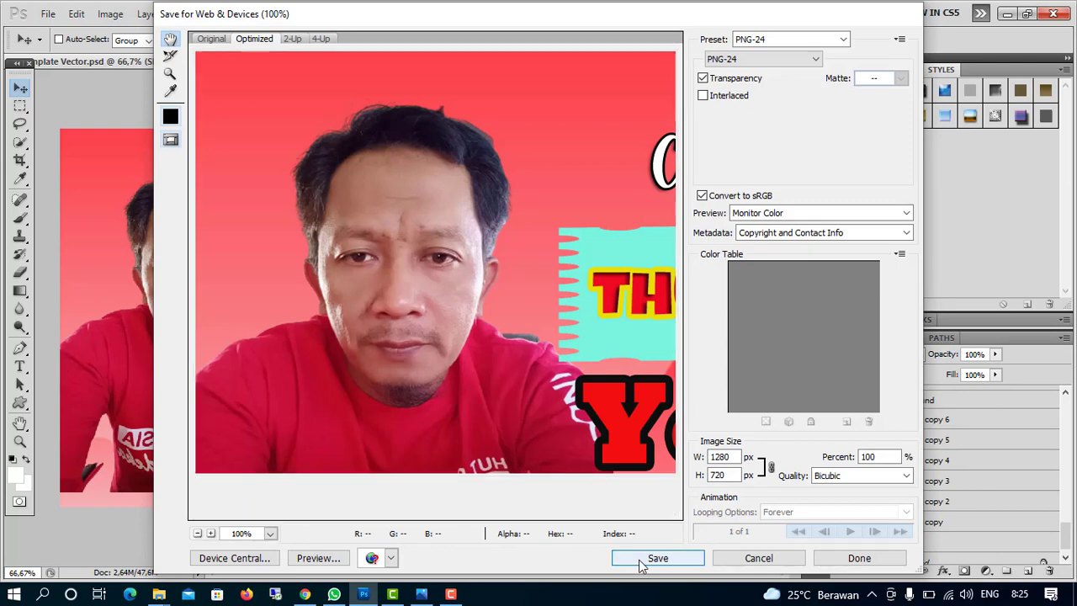
click(640, 559)
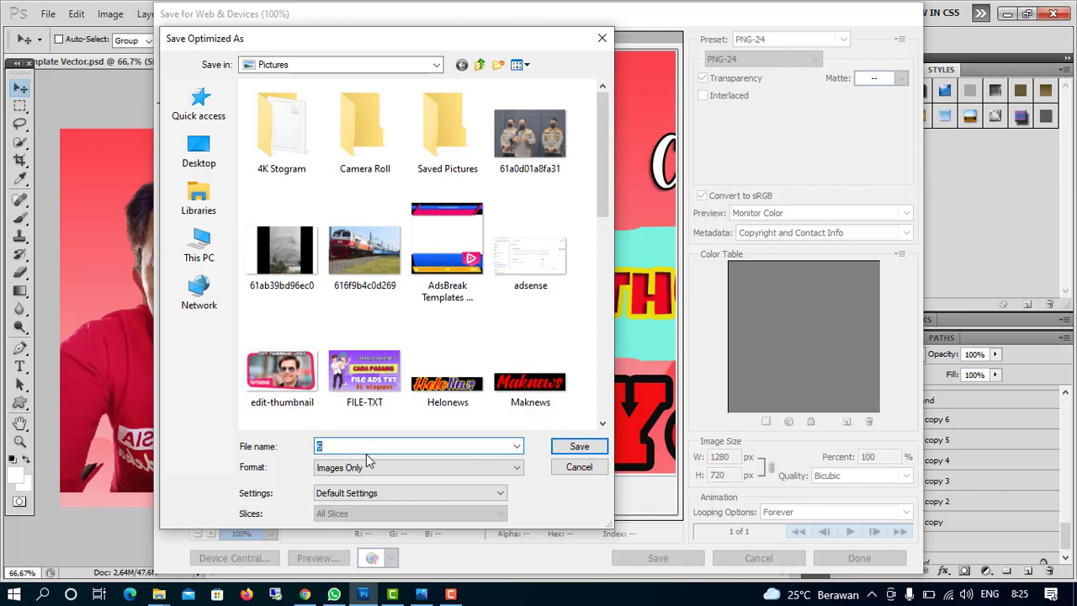
text(C)
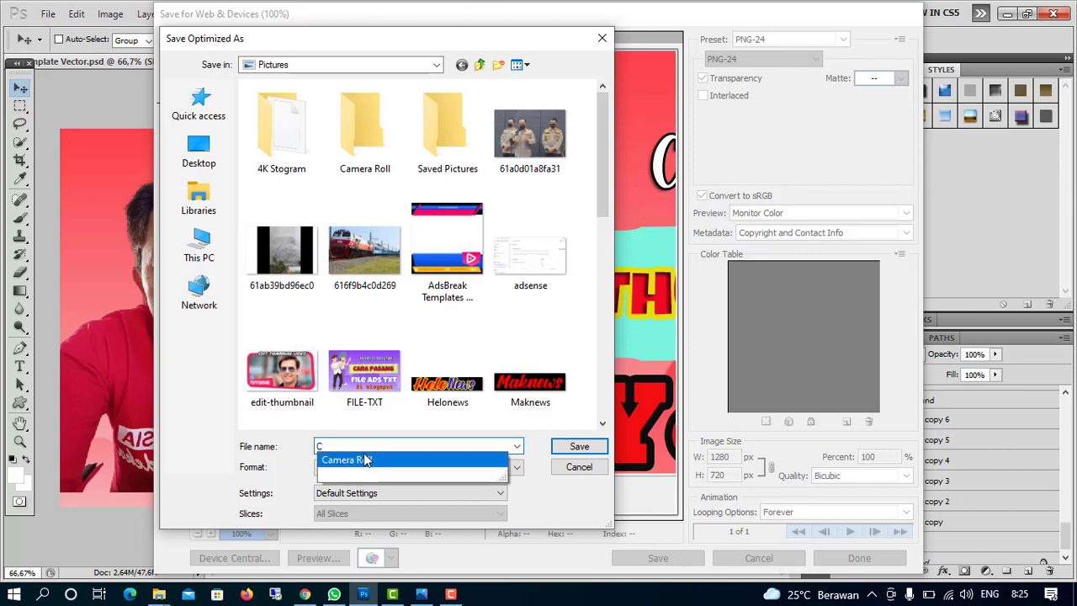
text(ov)
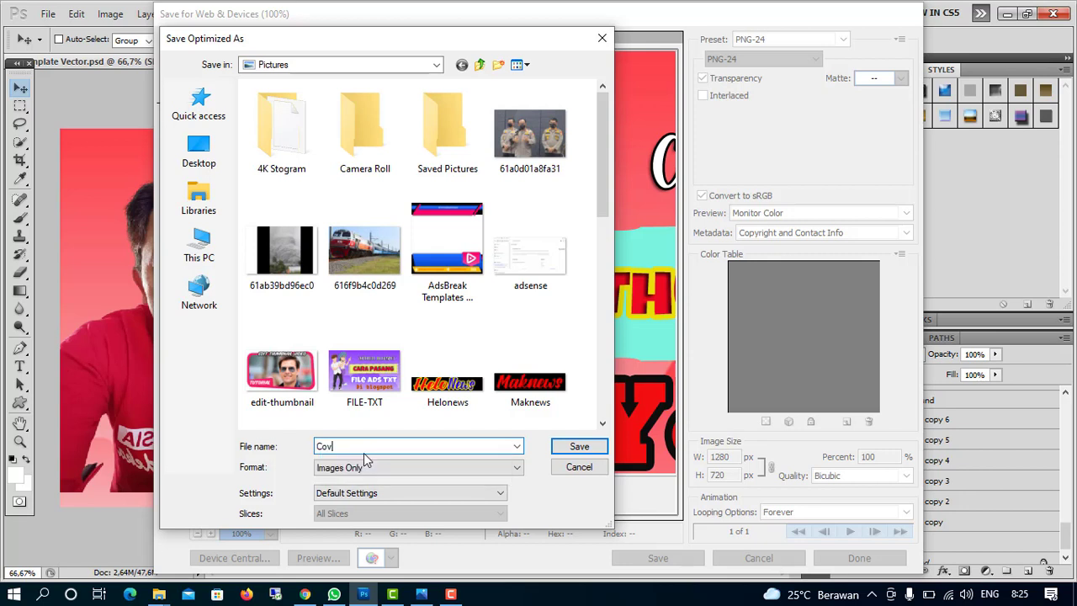
text(er thumbnail)
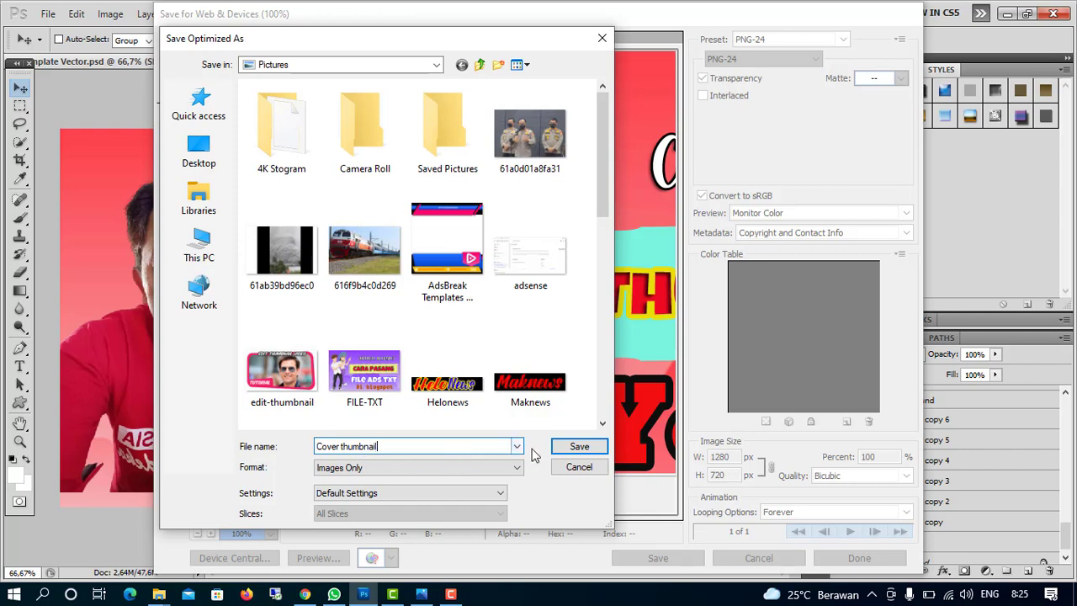
click(580, 447)
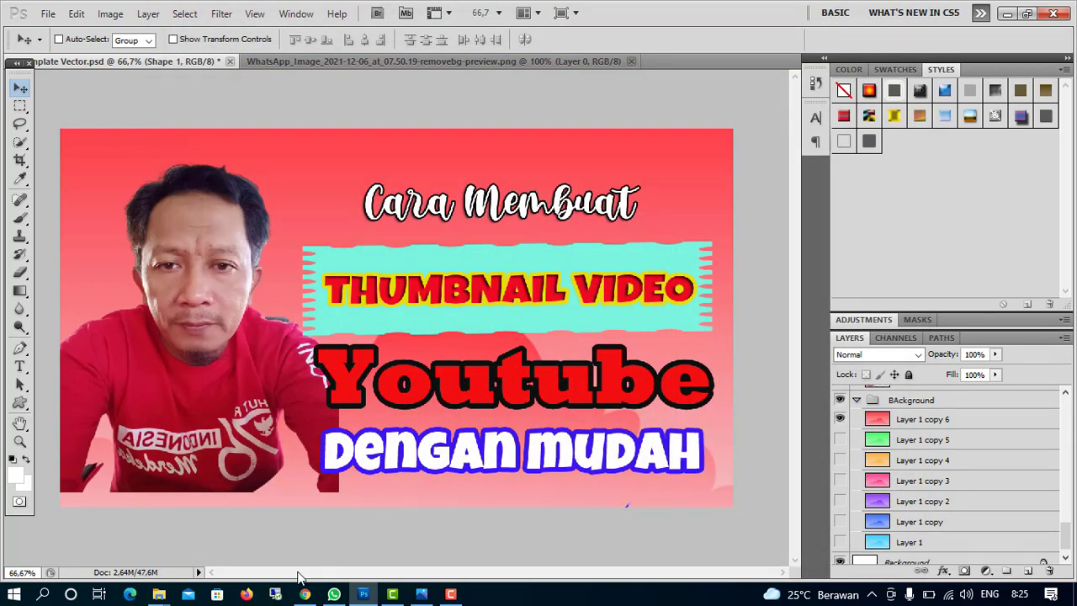
Switch to File Explorer, open the exported Cover-thumbnail image from the Pictures folder to check it, and return to Photoshop
mouse_move(160, 597)
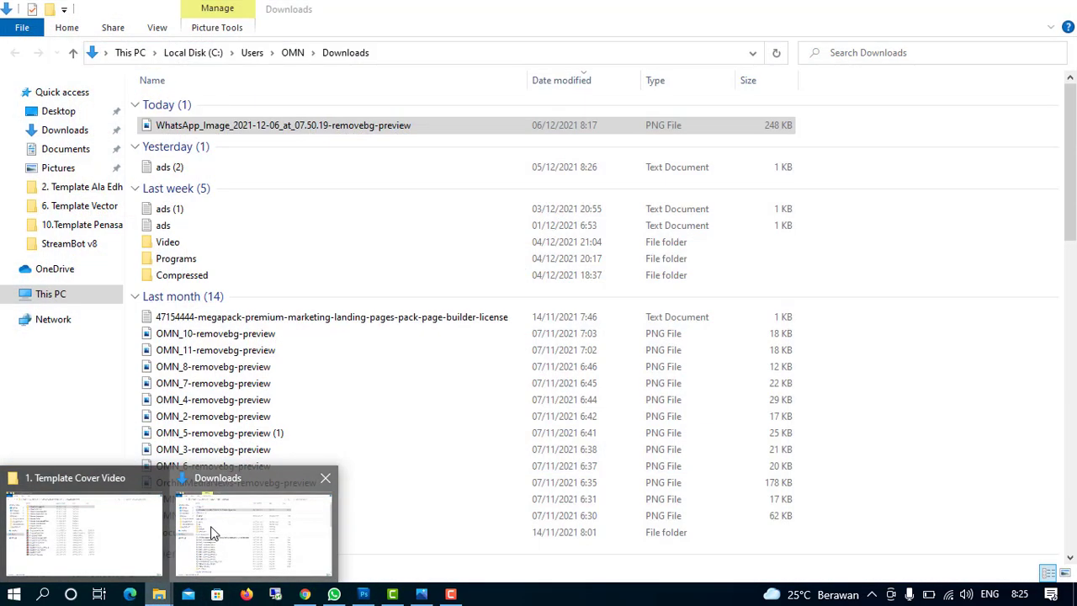
click(207, 535)
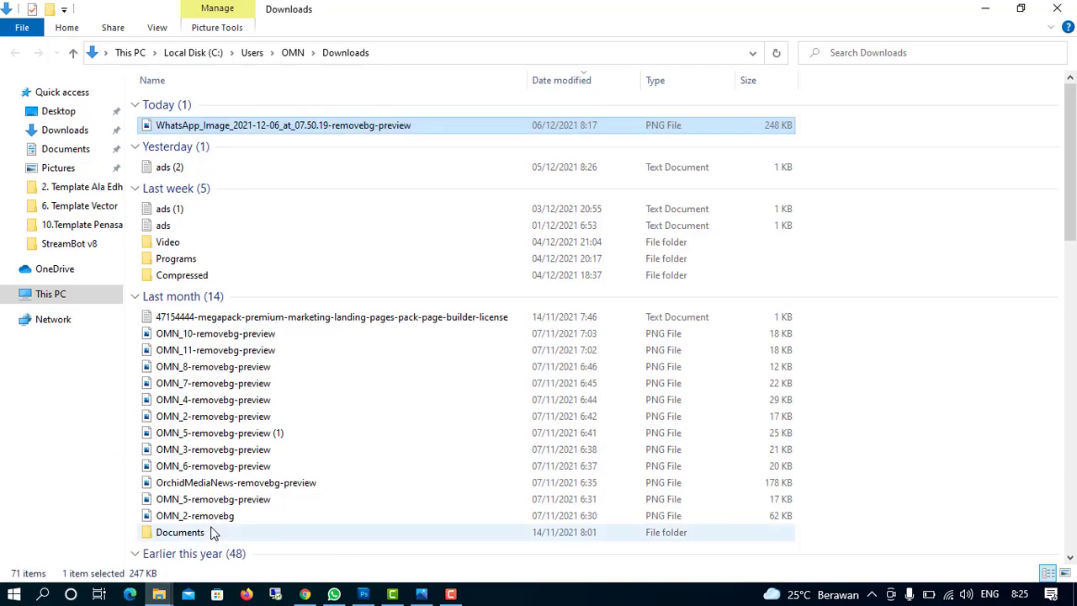
click(83, 168)
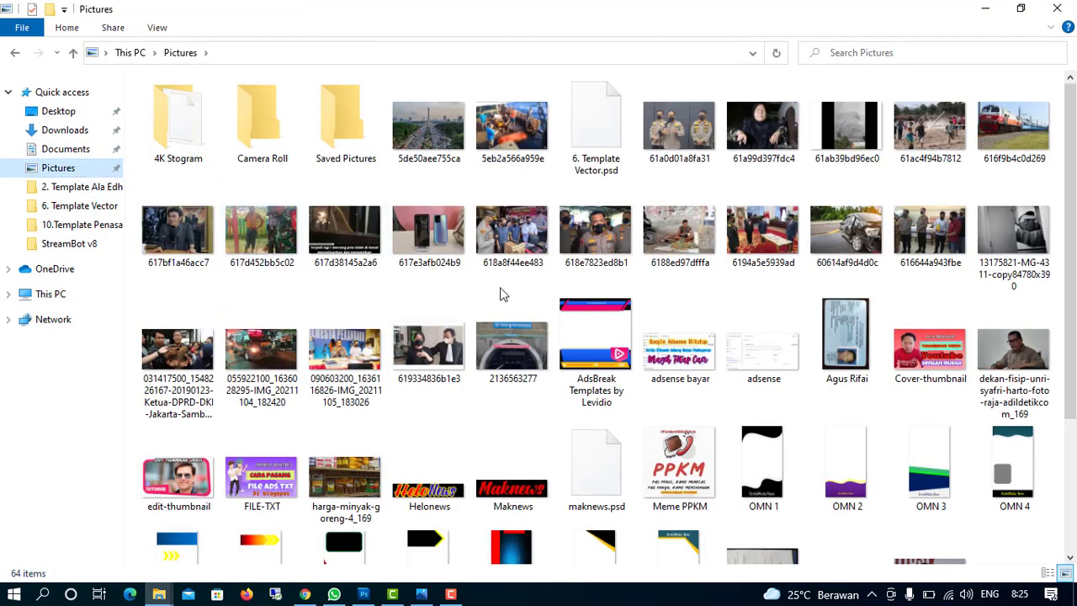
click(931, 352)
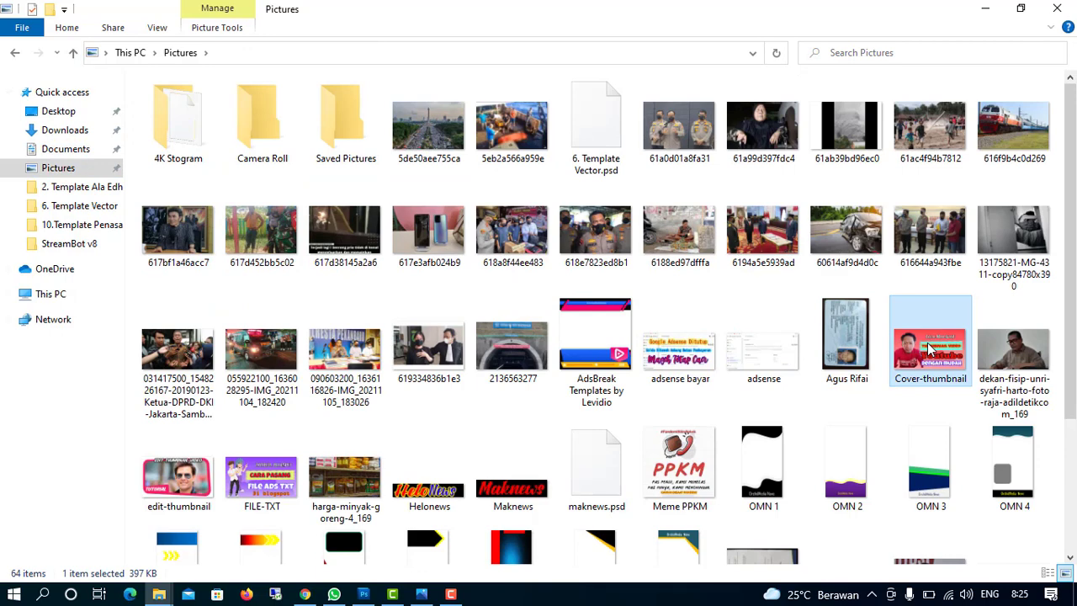
double_click(931, 352)
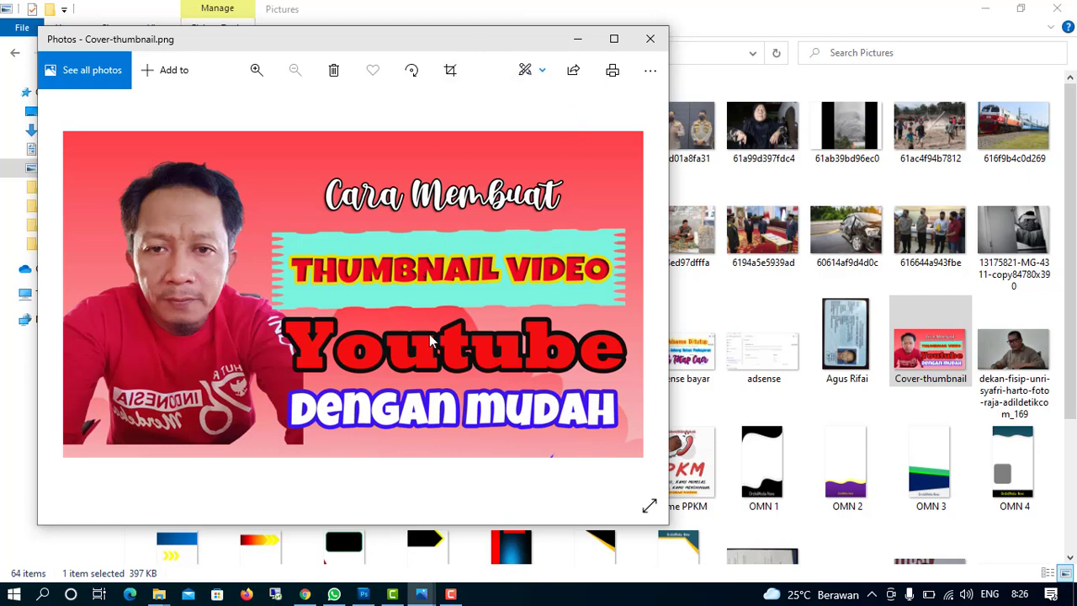
click(425, 596)
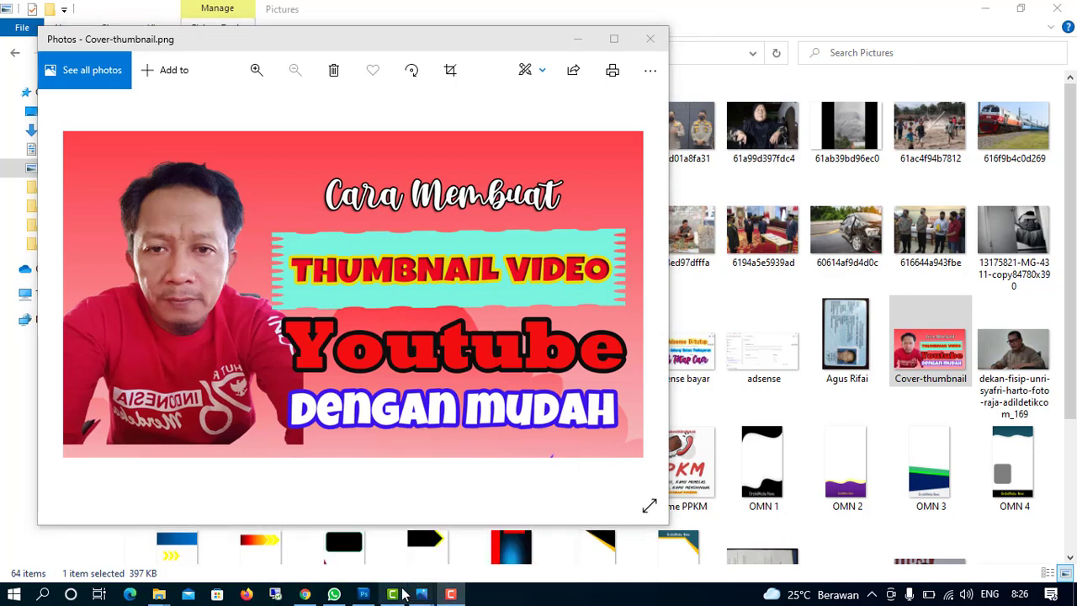
click(364, 595)
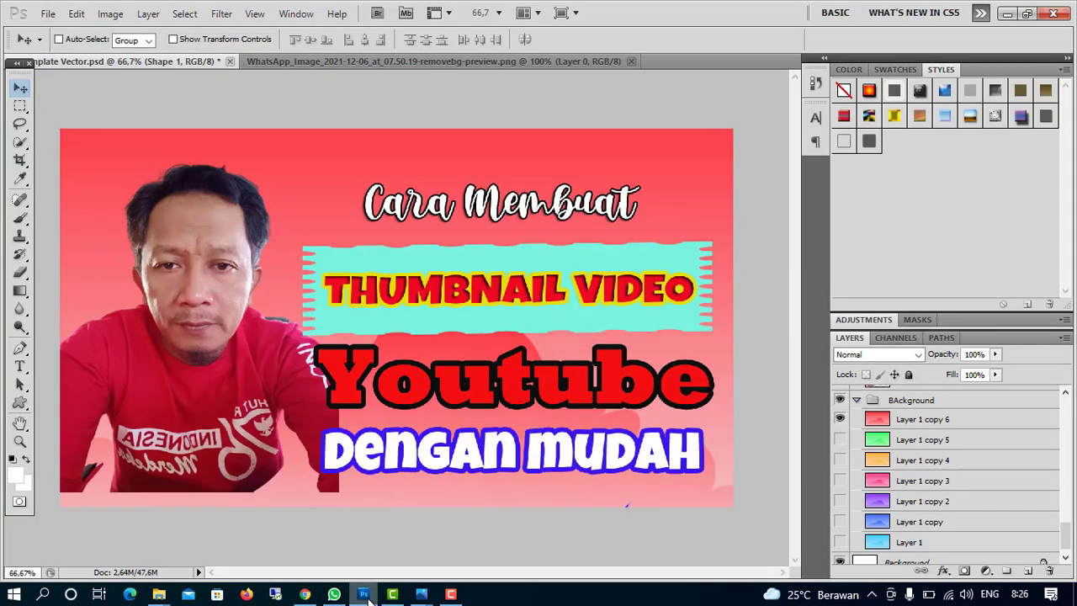